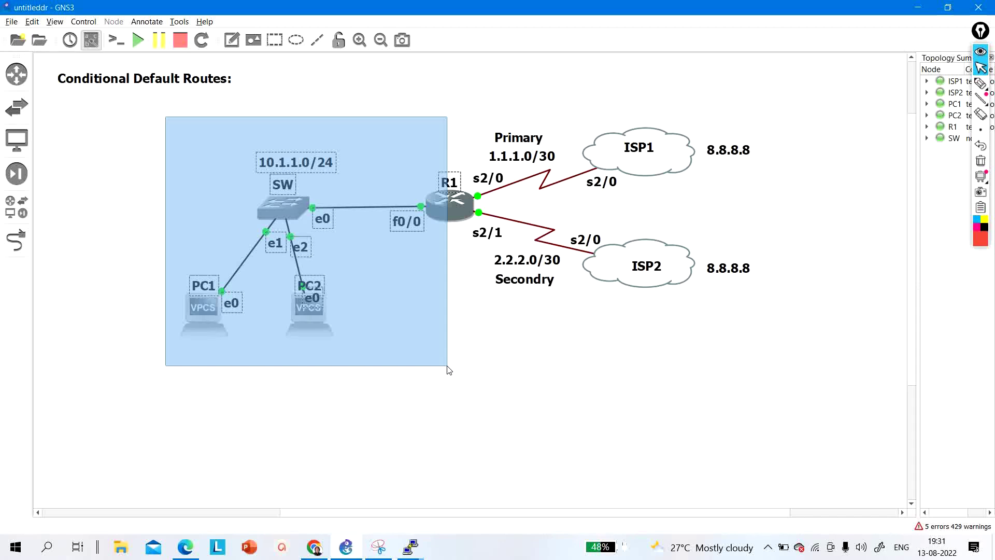
- Move the 10.1.1.0/24 network label slightly to the right above the switch SW
{"action": "left_click_drag", "start_coordinate": [449, 369], "coordinate": [449, 370]}
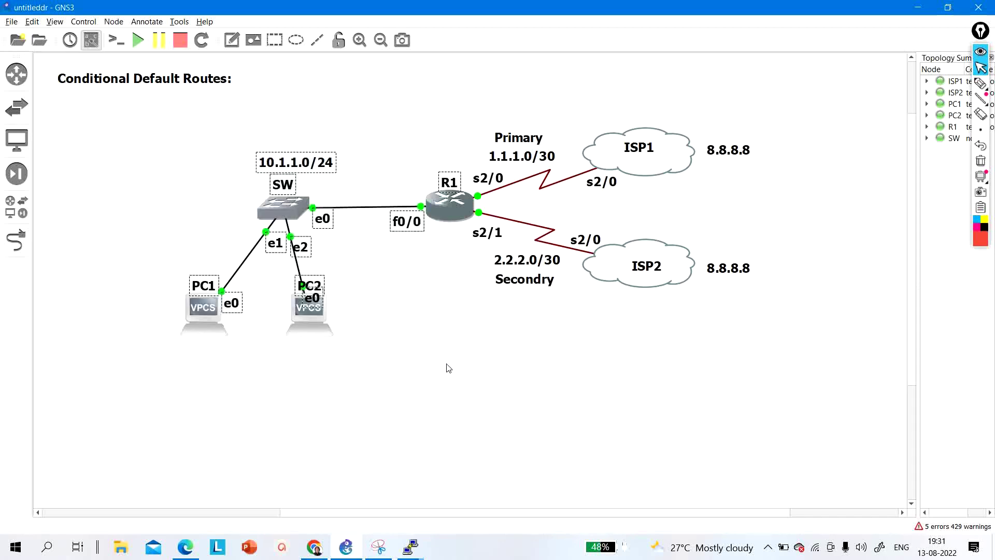
{"action": "left_click", "coordinate": [296, 120]}
{"action": "left_click", "coordinate": [307, 170]}
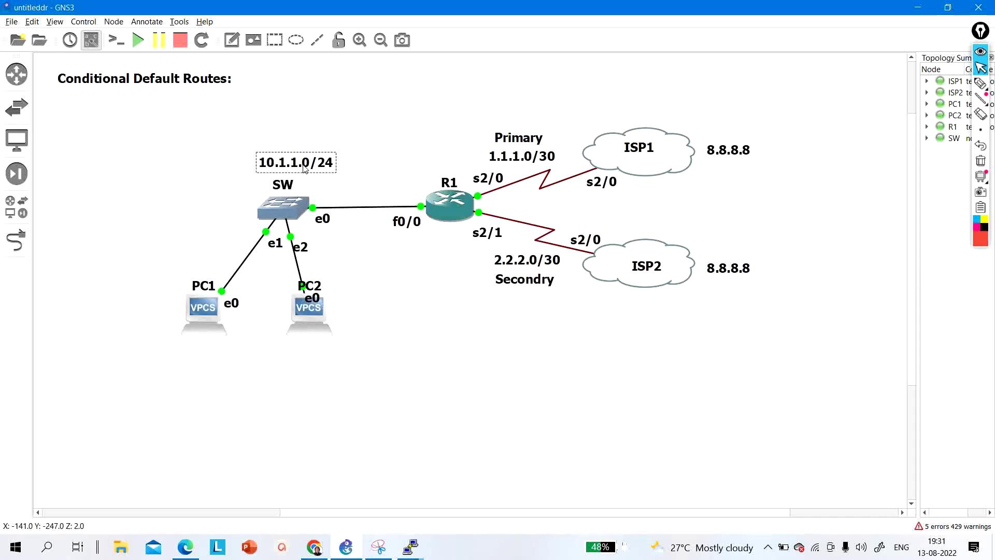
{"action": "mouse_move", "coordinate": [309, 165]}
{"action": "left_mouse_down"}
{"action": "mouse_move", "coordinate": [321, 129]}
{"action": "mouse_move", "coordinate": [317, 164]}
{"action": "left_mouse_up"}
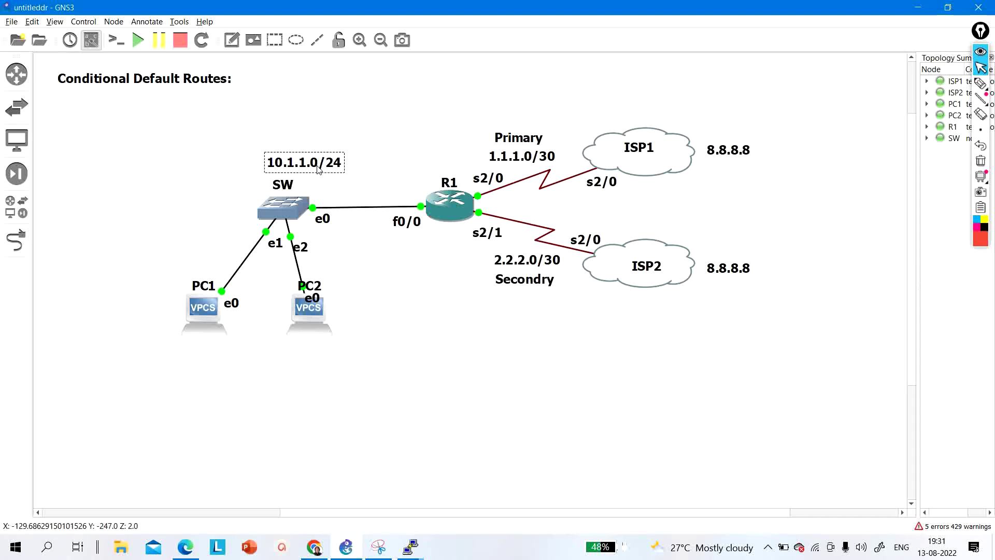
{"action": "left_click_drag", "start_coordinate": [134, 286], "coordinate": [144, 265]}
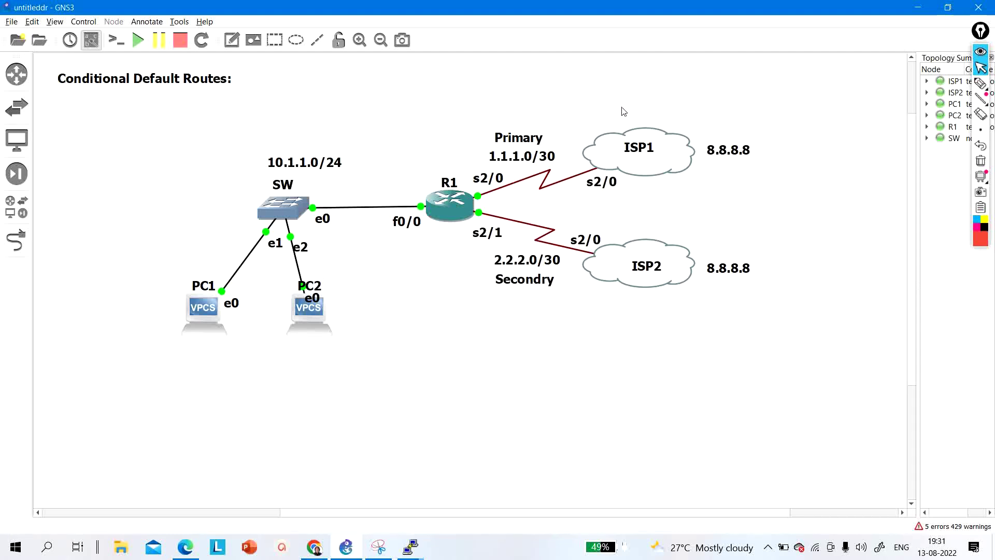
{"action": "left_click_drag", "start_coordinate": [623, 112], "coordinate": [687, 193]}
{"action": "left_click_drag", "start_coordinate": [700, 314], "coordinate": [604, 213]}
{"action": "left_click_drag", "start_coordinate": [589, 101], "coordinate": [649, 107]}
{"action": "left_click_drag", "start_coordinate": [123, 281], "coordinate": [448, 388]}
{"action": "left_click_drag", "start_coordinate": [469, 113], "coordinate": [570, 199]}
{"action": "left_click", "coordinate": [566, 310]}
{"action": "left_click_drag", "start_coordinate": [564, 306], "coordinate": [518, 366]}
{"action": "left_click_drag", "start_coordinate": [539, 303], "coordinate": [537, 261]}
{"action": "left_click_drag", "start_coordinate": [512, 112], "coordinate": [564, 196]}
{"action": "left_click_drag", "start_coordinate": [545, 306], "coordinate": [518, 220]}
{"action": "left_click", "coordinate": [521, 394]}
{"action": "left_click_drag", "start_coordinate": [138, 265], "coordinate": [414, 387]}
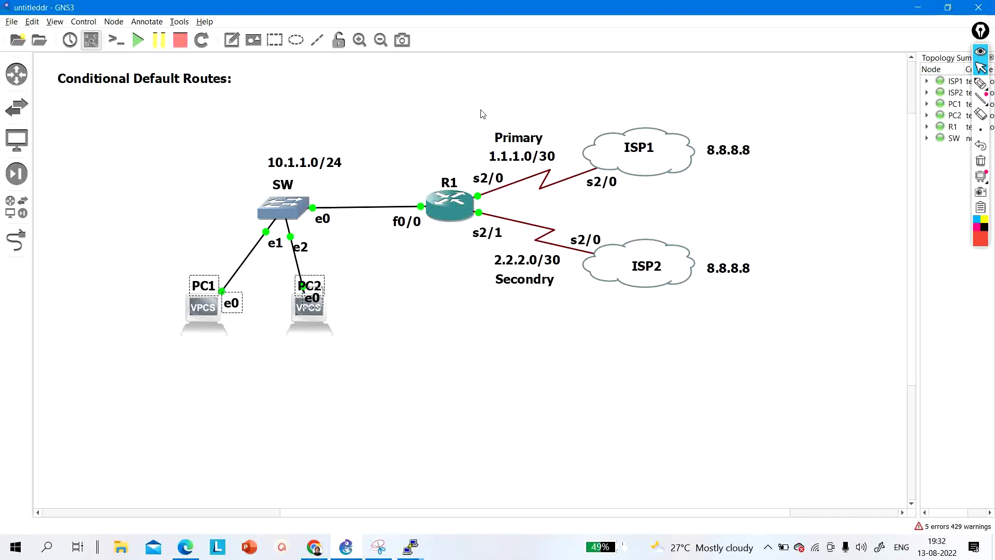
{"action": "left_click_drag", "start_coordinate": [165, 268], "coordinate": [385, 384]}
{"action": "left_click_drag", "start_coordinate": [644, 211], "coordinate": [644, 234]}
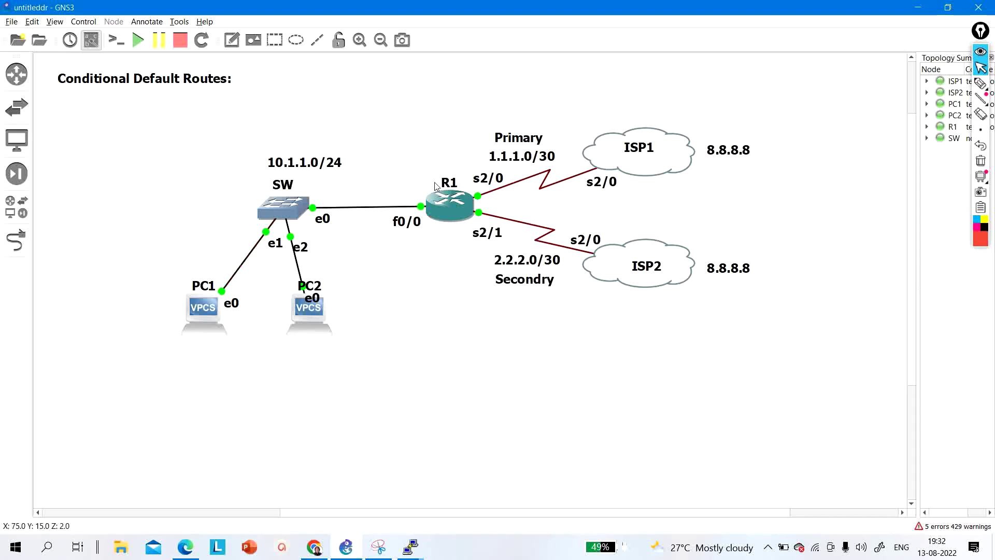
- Draw a red pen arrow pointing up at R1 and handwrite "#ip route 0.0.0.0 0.0.0.0" below the topology, underlining both address groups
{"action": "left_click", "coordinate": [979, 84]}
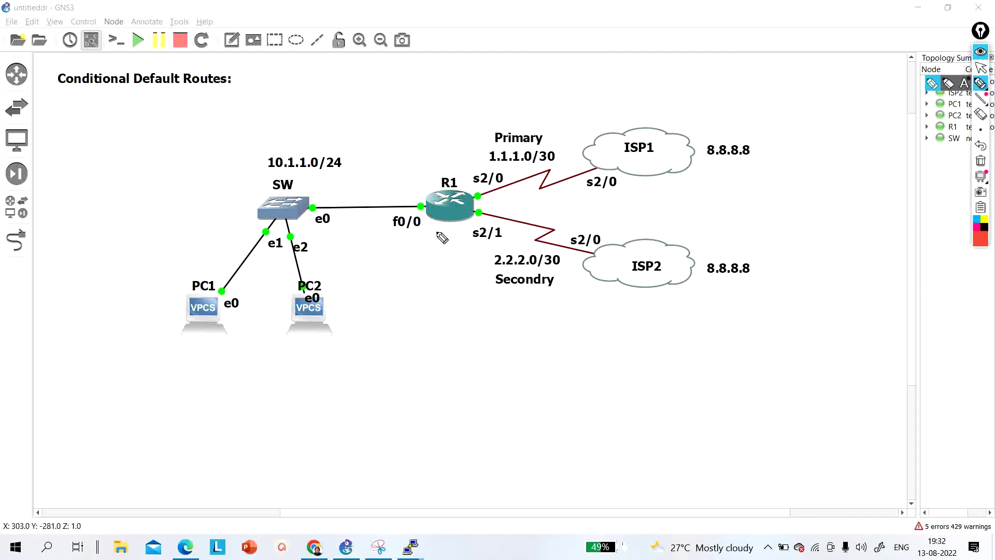
{"action": "mouse_move", "coordinate": [444, 232]}
{"action": "left_mouse_down"}
{"action": "mouse_move", "coordinate": [437, 275]}
{"action": "mouse_move", "coordinate": [458, 248]}
{"action": "left_mouse_up"}
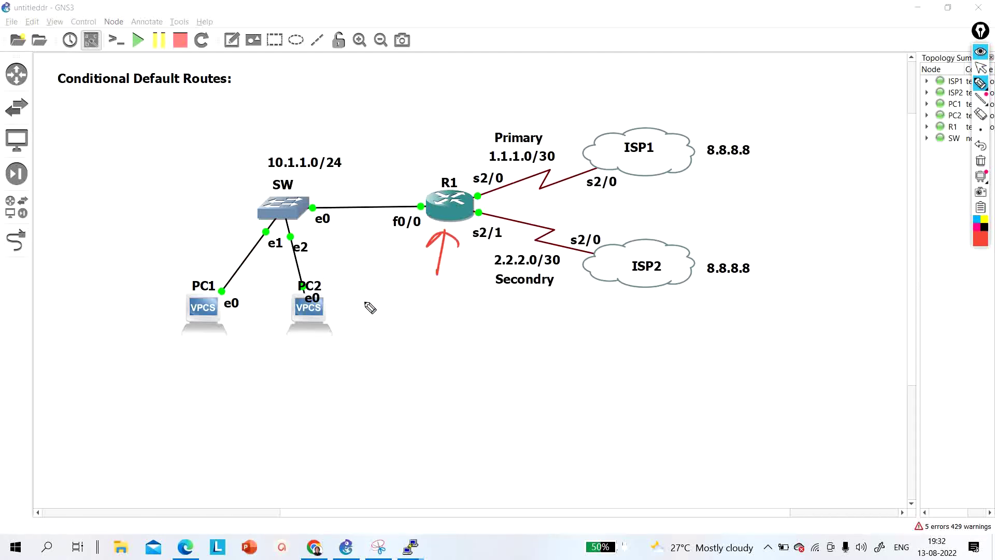
{"action": "mouse_move", "coordinate": [359, 336]}
{"action": "left_mouse_down"}
{"action": "mouse_move", "coordinate": [358, 360]}
{"action": "mouse_move", "coordinate": [381, 341]}
{"action": "left_mouse_up"}
{"action": "mouse_move", "coordinate": [356, 350]}
{"action": "left_mouse_down"}
{"action": "mouse_move", "coordinate": [400, 337]}
{"action": "mouse_move", "coordinate": [412, 348]}
{"action": "mouse_move", "coordinate": [418, 330]}
{"action": "mouse_move", "coordinate": [467, 339]}
{"action": "mouse_move", "coordinate": [480, 330]}
{"action": "mouse_move", "coordinate": [684, 330]}
{"action": "left_mouse_up"}
{"action": "left_click_drag", "start_coordinate": [562, 350], "coordinate": [828, 331]}
{"action": "left_click_drag", "start_coordinate": [720, 346], "coordinate": [828, 344]}
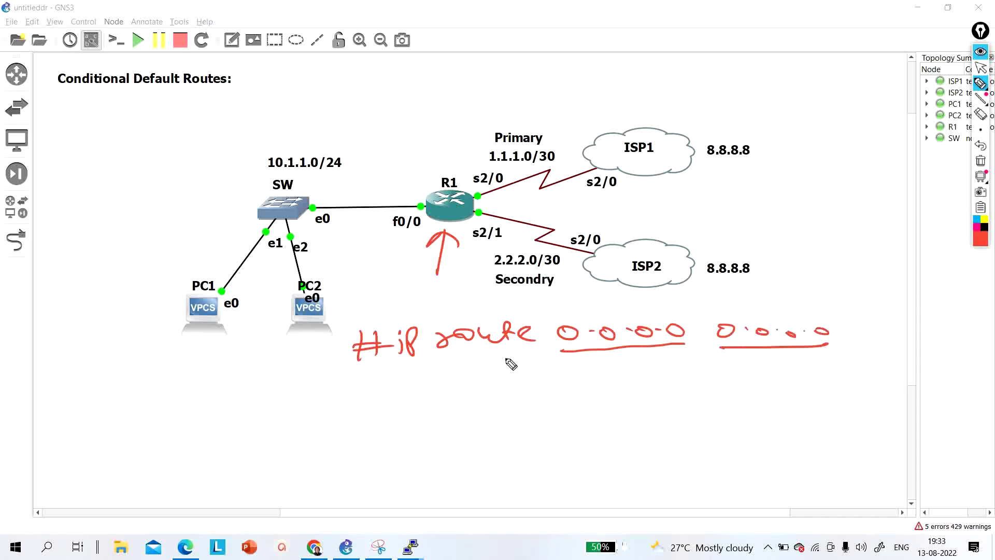
- Write "All" beneath each 0.0.0.0 group and add the exit interface s2/0 to the end of the handwritten route
{"action": "left_click_drag", "start_coordinate": [570, 372], "coordinate": [610, 374]}
{"action": "left_click_drag", "start_coordinate": [747, 370], "coordinate": [773, 369]}
{"action": "left_click_drag", "start_coordinate": [780, 361], "coordinate": [781, 373]}
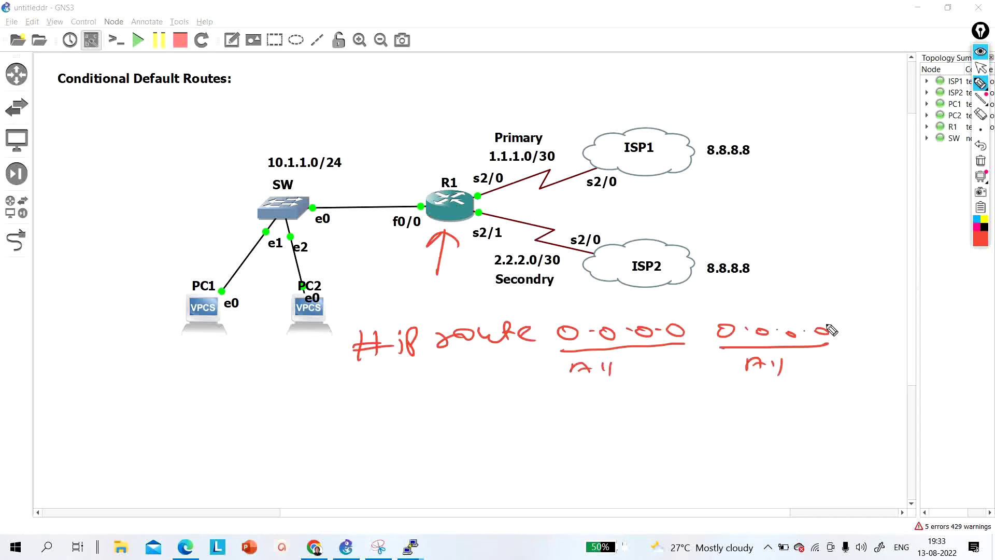
{"action": "left_click_drag", "start_coordinate": [878, 323], "coordinate": [860, 335]}
{"action": "left_click_drag", "start_coordinate": [885, 326], "coordinate": [897, 344]}
{"action": "left_click_drag", "start_coordinate": [923, 326], "coordinate": [923, 328]}
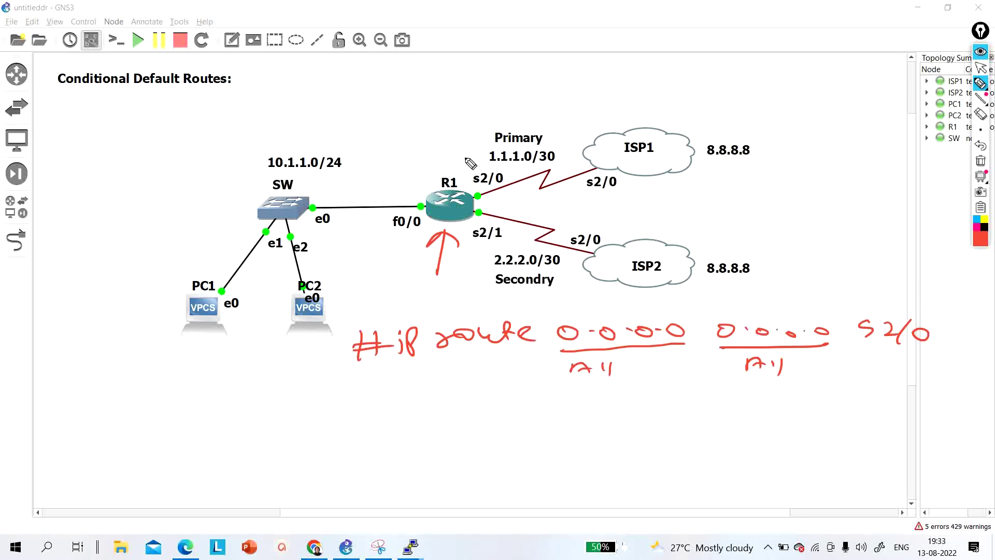
- Draw arrows from R1 toward ISP1 along the primary link and circle PC1 and PC2
{"action": "mouse_move", "coordinate": [463, 158]}
{"action": "left_mouse_down"}
{"action": "mouse_move", "coordinate": [484, 125]}
{"action": "mouse_move", "coordinate": [583, 115]}
{"action": "left_mouse_up"}
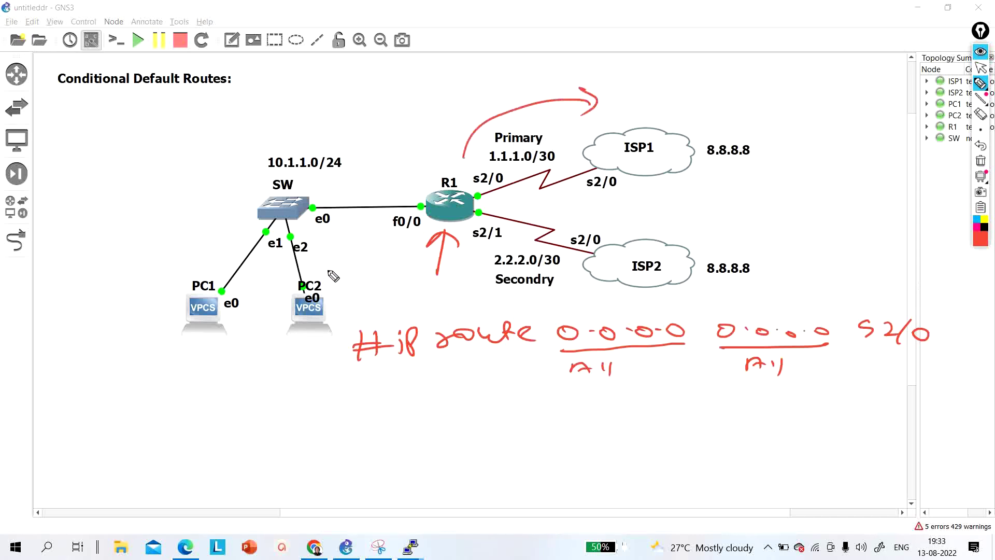
{"action": "mouse_move", "coordinate": [335, 278]}
{"action": "left_mouse_down"}
{"action": "mouse_move", "coordinate": [154, 300]}
{"action": "mouse_move", "coordinate": [196, 348]}
{"action": "mouse_move", "coordinate": [332, 335]}
{"action": "mouse_move", "coordinate": [322, 285]}
{"action": "left_mouse_up"}
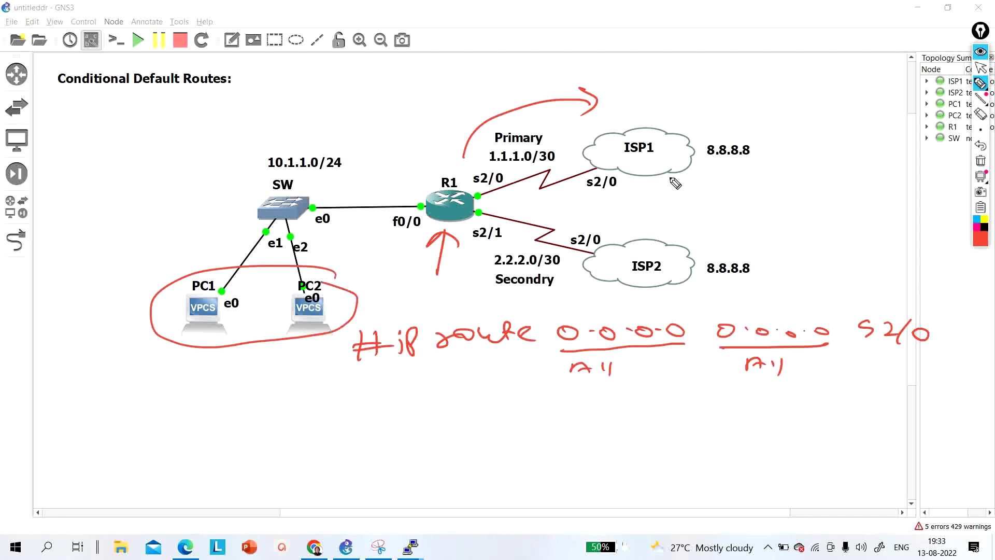
{"action": "mouse_move", "coordinate": [460, 157]}
{"action": "left_mouse_down"}
{"action": "mouse_move", "coordinate": [503, 129]}
{"action": "mouse_move", "coordinate": [602, 106]}
{"action": "mouse_move", "coordinate": [577, 93]}
{"action": "mouse_move", "coordinate": [563, 133]}
{"action": "left_mouse_up"}
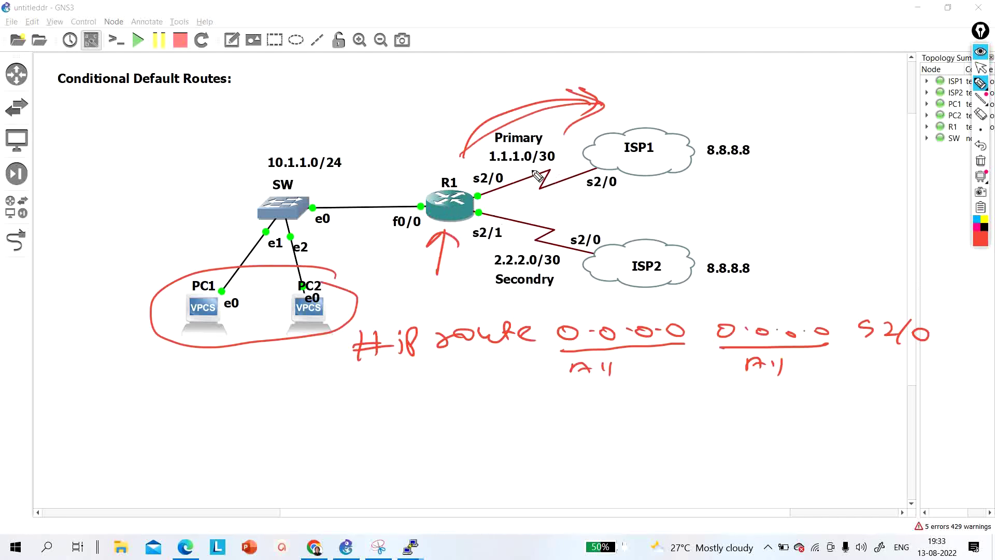
- Cross out the primary link, then underline the handwritten s2/0 and write s2/1 and s2/0 beneath it
{"action": "mouse_move", "coordinate": [532, 171]}
{"action": "left_mouse_down"}
{"action": "mouse_move", "coordinate": [560, 188]}
{"action": "mouse_move", "coordinate": [559, 170]}
{"action": "mouse_move", "coordinate": [535, 195]}
{"action": "left_mouse_up"}
{"action": "left_click_drag", "start_coordinate": [861, 355], "coordinate": [939, 355]}
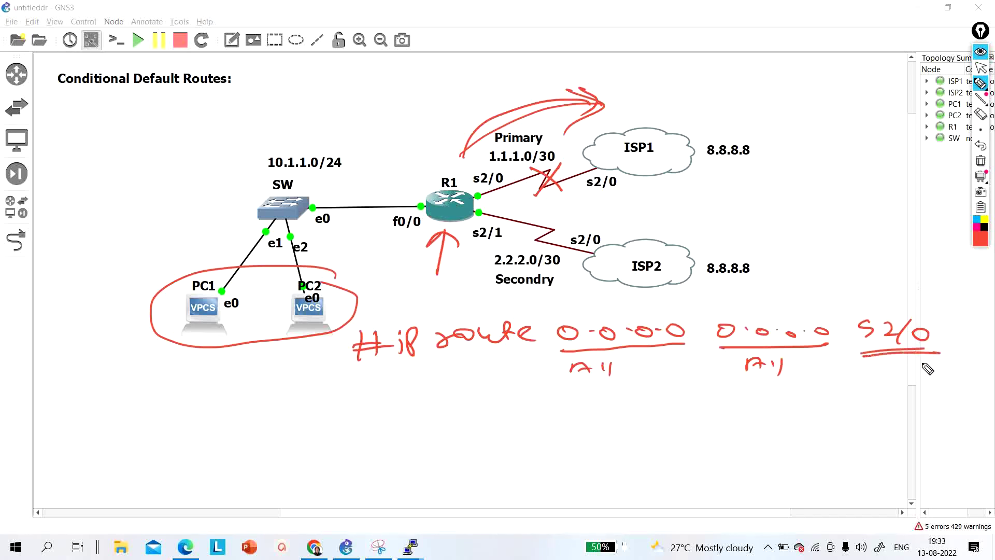
{"action": "mouse_move", "coordinate": [871, 383]}
{"action": "left_mouse_down"}
{"action": "mouse_move", "coordinate": [856, 410]}
{"action": "mouse_move", "coordinate": [880, 418]}
{"action": "mouse_move", "coordinate": [880, 400]}
{"action": "mouse_move", "coordinate": [902, 409]}
{"action": "left_mouse_up"}
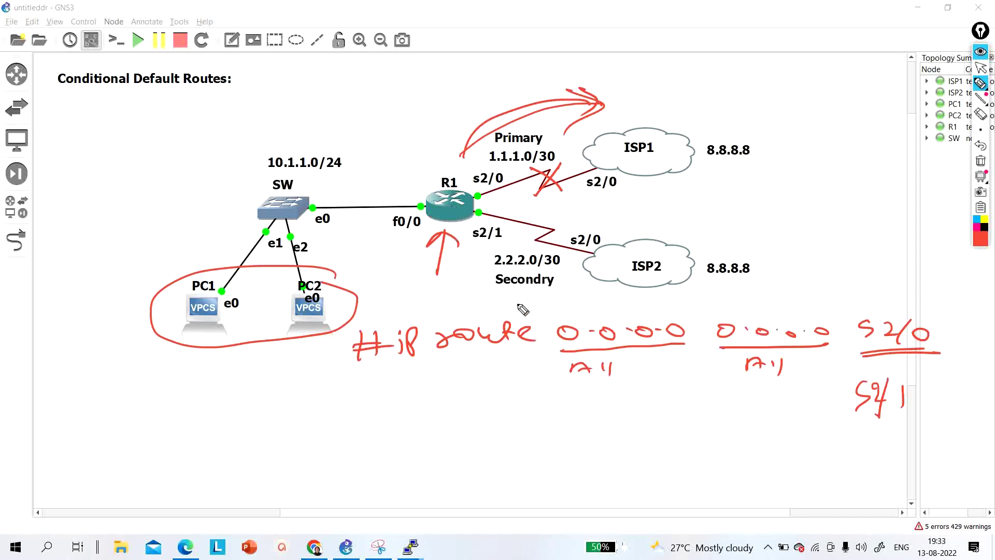
{"action": "mouse_move", "coordinate": [867, 433]}
{"action": "left_mouse_down"}
{"action": "mouse_move", "coordinate": [901, 433]}
{"action": "mouse_move", "coordinate": [898, 452]}
{"action": "mouse_move", "coordinate": [921, 437]}
{"action": "mouse_move", "coordinate": [943, 449]}
{"action": "left_mouse_up"}
{"action": "left_click", "coordinate": [932, 443]}
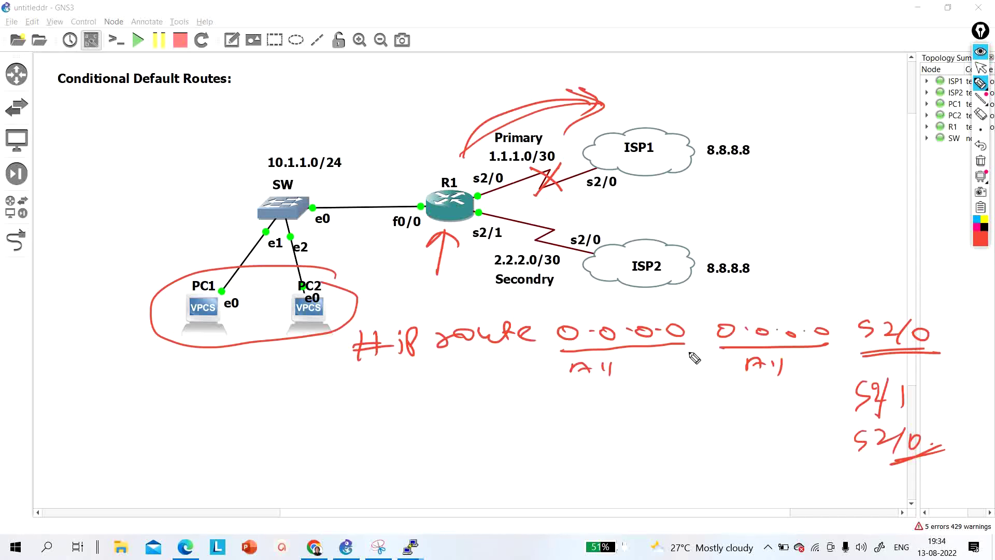
- Underline the "Conditional Default Routes" heading and erase all pen annotations
{"action": "left_click_drag", "start_coordinate": [55, 105], "coordinate": [240, 94]}
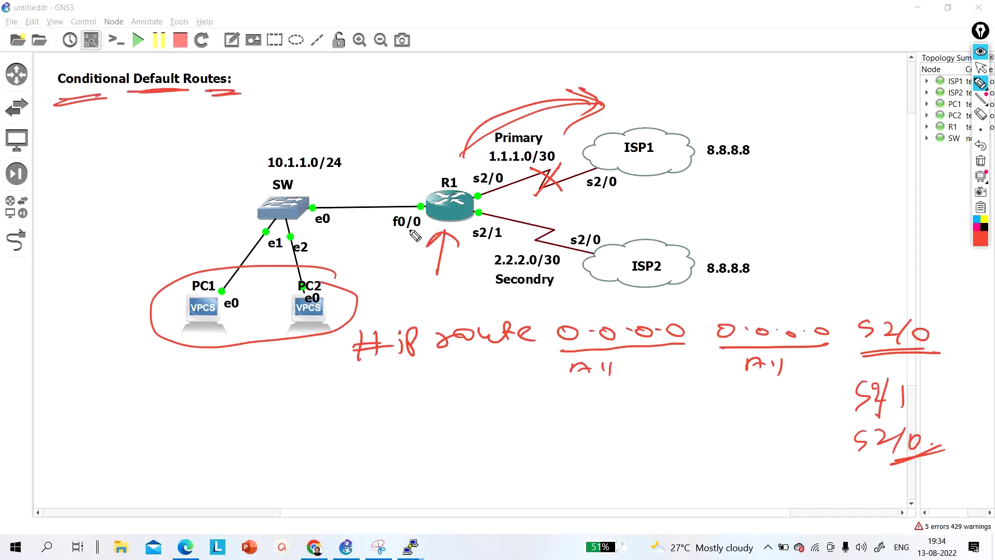
{"action": "left_click", "coordinate": [980, 161]}
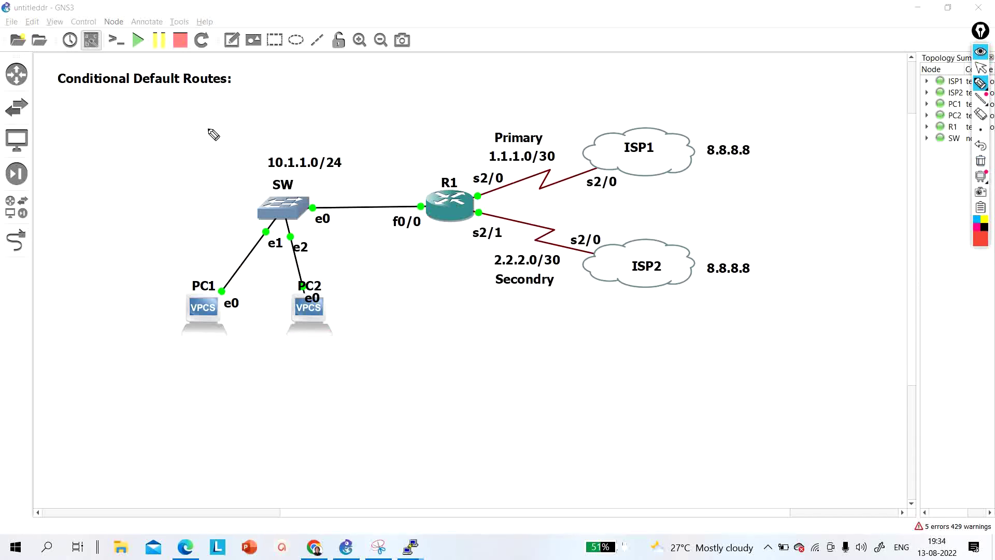
- Handwrite the primary default route "#ip route 0.0.0.0 0.0.0.0 s2/0" below the topology and underline it
{"action": "mouse_move", "coordinate": [340, 349]}
{"action": "left_mouse_down"}
{"action": "mouse_move", "coordinate": [368, 361]}
{"action": "mouse_move", "coordinate": [398, 340]}
{"action": "mouse_move", "coordinate": [443, 352]}
{"action": "mouse_move", "coordinate": [494, 344]}
{"action": "mouse_move", "coordinate": [496, 359]}
{"action": "mouse_move", "coordinate": [509, 360]}
{"action": "mouse_move", "coordinate": [574, 347]}
{"action": "mouse_move", "coordinate": [655, 359]}
{"action": "mouse_move", "coordinate": [742, 343]}
{"action": "mouse_move", "coordinate": [845, 350]}
{"action": "left_mouse_up"}
{"action": "mouse_move", "coordinate": [889, 323]}
{"action": "left_mouse_down"}
{"action": "mouse_move", "coordinate": [875, 340]}
{"action": "mouse_move", "coordinate": [917, 346]}
{"action": "left_mouse_up"}
{"action": "left_click_drag", "start_coordinate": [936, 331], "coordinate": [938, 332]}
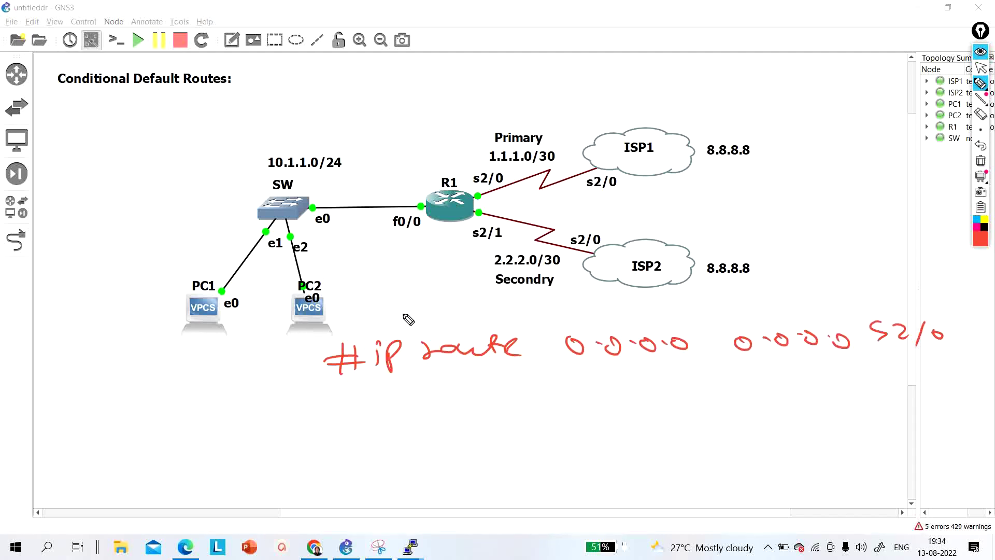
{"action": "left_click_drag", "start_coordinate": [347, 384], "coordinate": [939, 378]}
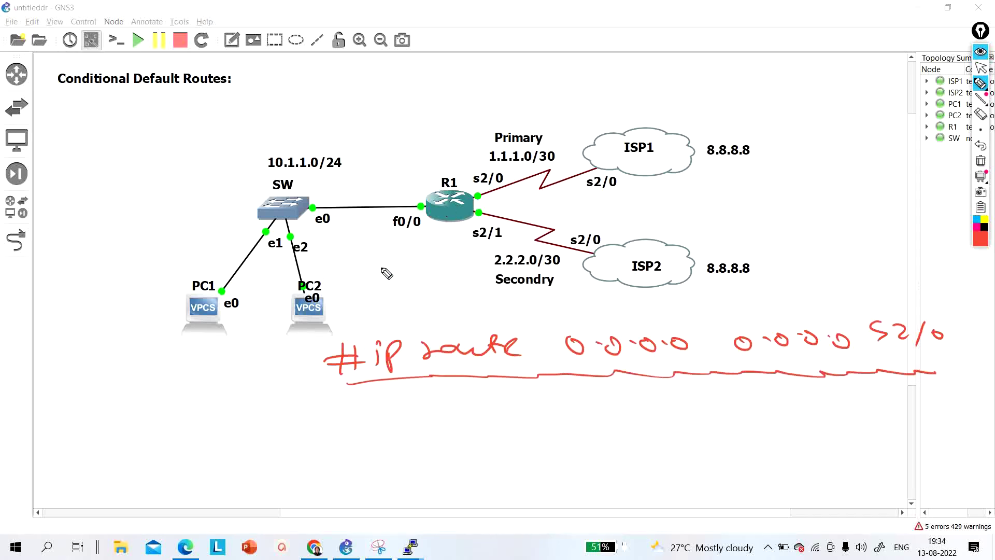
- Handwrite the backup default route "#ip route 0.0.0.0 0.0.0.0 s2/1 10" under the first one and underline the 10
{"action": "left_click_drag", "start_coordinate": [342, 406], "coordinate": [338, 434]}
{"action": "mouse_move", "coordinate": [358, 406]}
{"action": "left_mouse_down"}
{"action": "mouse_move", "coordinate": [346, 433]}
{"action": "mouse_move", "coordinate": [374, 414]}
{"action": "left_mouse_up"}
{"action": "left_click_drag", "start_coordinate": [323, 429], "coordinate": [386, 432]}
{"action": "left_click_drag", "start_coordinate": [385, 404], "coordinate": [402, 434]}
{"action": "left_click_drag", "start_coordinate": [440, 404], "coordinate": [475, 410]}
{"action": "mouse_move", "coordinate": [515, 404]}
{"action": "left_mouse_down"}
{"action": "mouse_move", "coordinate": [547, 419]}
{"action": "mouse_move", "coordinate": [747, 403]}
{"action": "mouse_move", "coordinate": [801, 404]}
{"action": "mouse_move", "coordinate": [803, 416]}
{"action": "mouse_move", "coordinate": [904, 423]}
{"action": "left_mouse_up"}
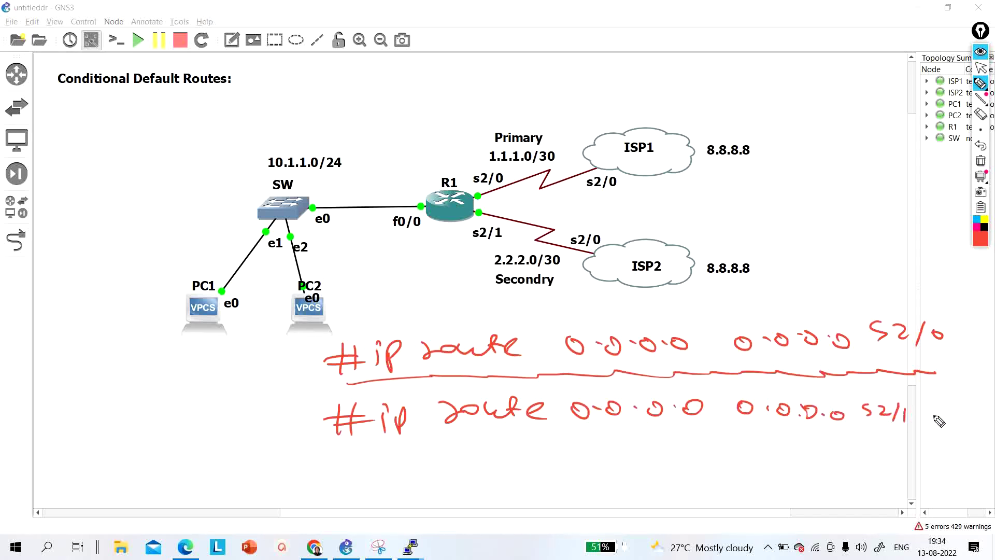
{"action": "mouse_move", "coordinate": [919, 422]}
{"action": "left_mouse_down"}
{"action": "mouse_move", "coordinate": [967, 415]}
{"action": "mouse_move", "coordinate": [947, 420]}
{"action": "mouse_move", "coordinate": [966, 417]}
{"action": "mouse_move", "coordinate": [947, 401]}
{"action": "left_mouse_up"}
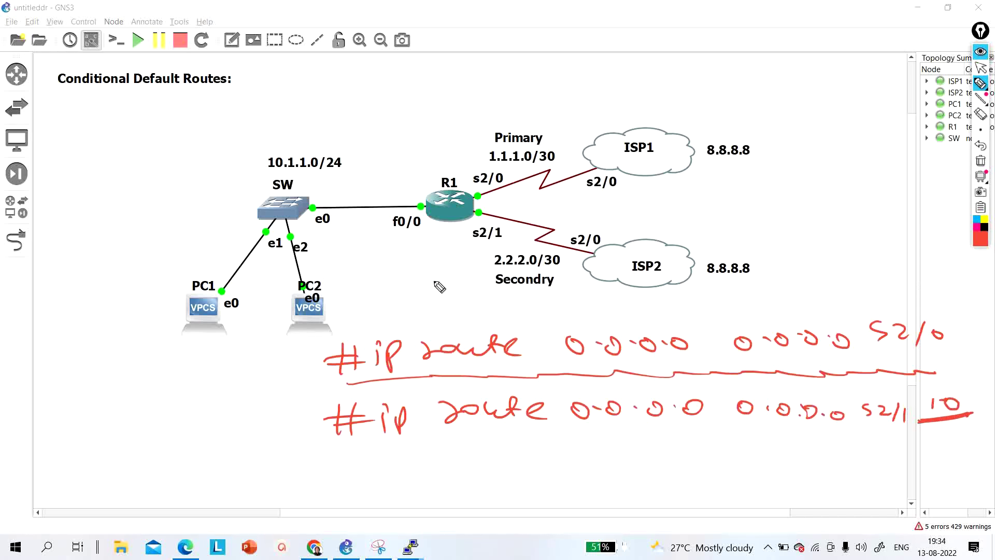
- Tick both handwritten routes, circle PC1 and PC2, and draw an arrow from R1 toward ISP1
{"action": "mouse_move", "coordinate": [637, 316]}
{"action": "left_mouse_down"}
{"action": "mouse_move", "coordinate": [641, 335]}
{"action": "mouse_move", "coordinate": [688, 310]}
{"action": "left_mouse_up"}
{"action": "left_click_drag", "start_coordinate": [610, 415], "coordinate": [653, 424]}
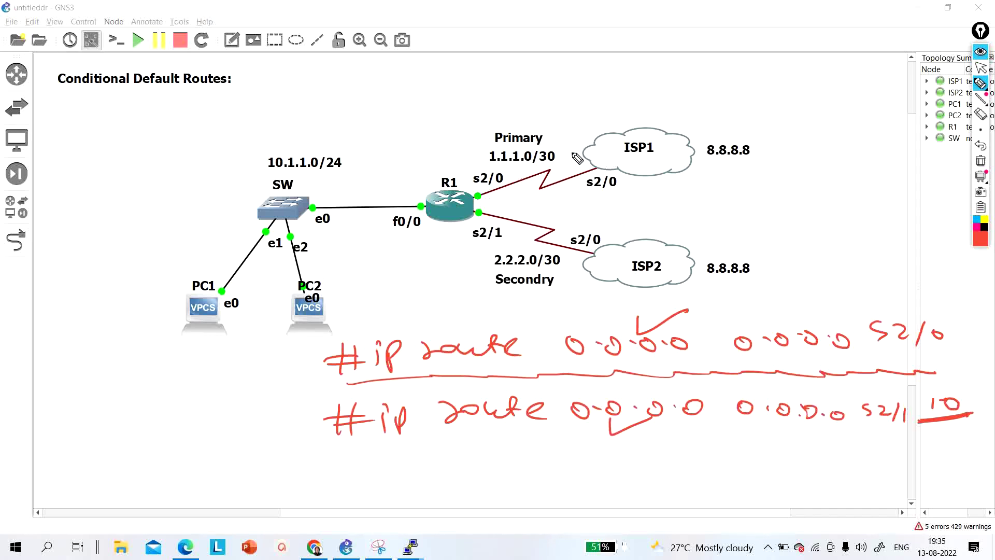
{"action": "mouse_move", "coordinate": [336, 273]}
{"action": "left_mouse_down"}
{"action": "mouse_move", "coordinate": [182, 290]}
{"action": "mouse_move", "coordinate": [289, 284]}
{"action": "left_mouse_up"}
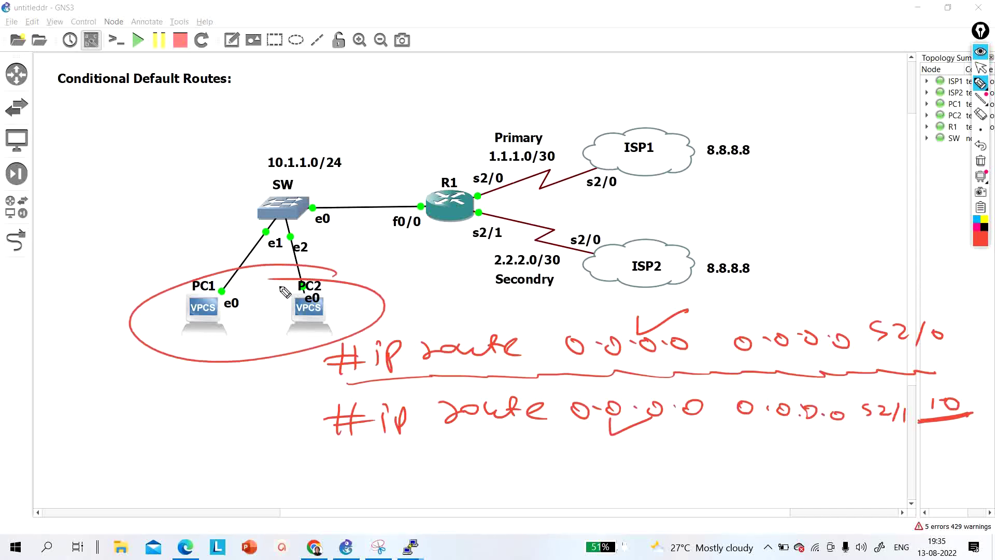
{"action": "mouse_move", "coordinate": [448, 151]}
{"action": "left_mouse_down"}
{"action": "mouse_move", "coordinate": [577, 112]}
{"action": "mouse_move", "coordinate": [560, 128]}
{"action": "left_mouse_up"}
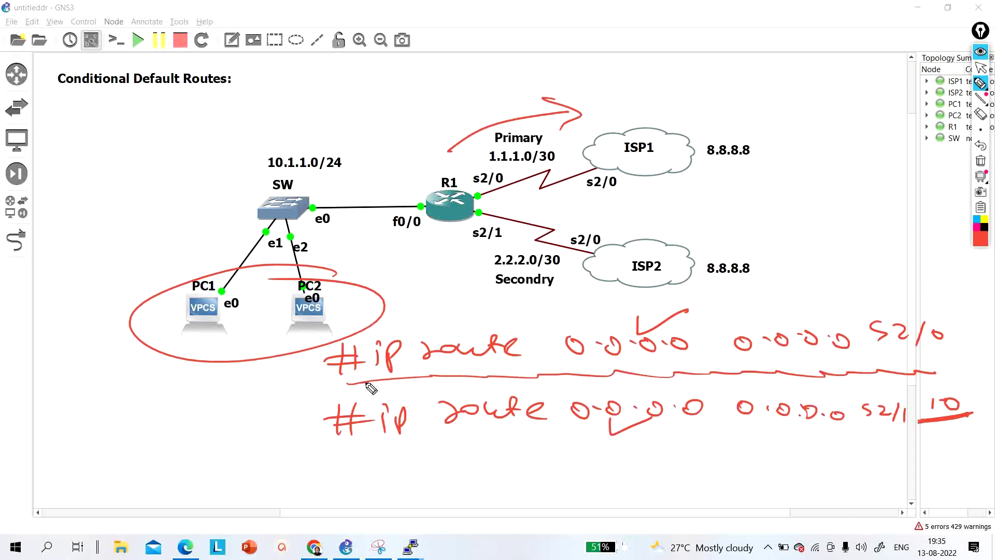
- Emphasise the primary route with underlines and circles around s2/0, and draw an arrow beneath the backup route toward s2/1
{"action": "left_click_drag", "start_coordinate": [366, 387], "coordinate": [498, 384]}
{"action": "mouse_move", "coordinate": [955, 340]}
{"action": "left_mouse_down"}
{"action": "mouse_move", "coordinate": [935, 312]}
{"action": "mouse_move", "coordinate": [874, 320]}
{"action": "mouse_move", "coordinate": [879, 357]}
{"action": "mouse_move", "coordinate": [944, 353]}
{"action": "mouse_move", "coordinate": [940, 316]}
{"action": "left_mouse_up"}
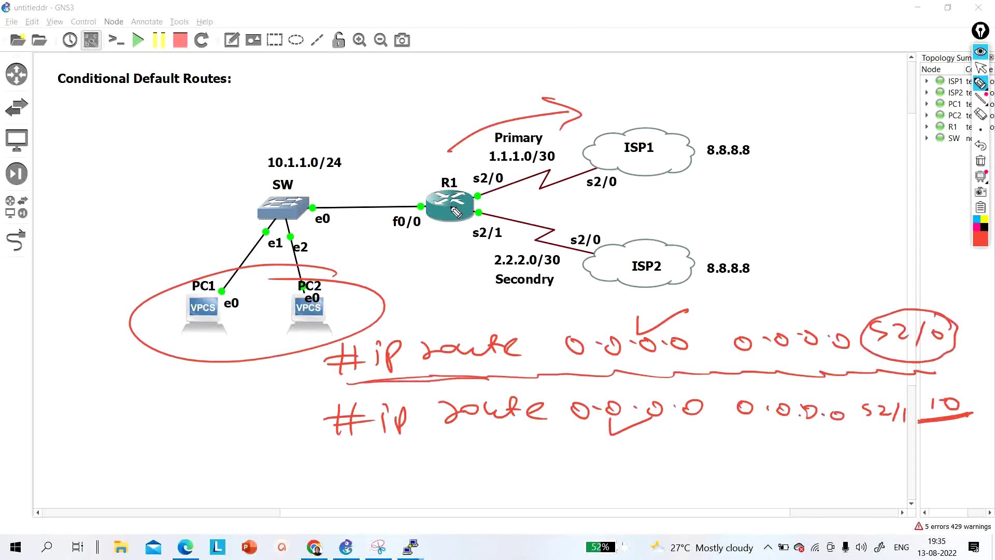
{"action": "left_click_drag", "start_coordinate": [588, 425], "coordinate": [881, 433]}
{"action": "left_click_drag", "start_coordinate": [869, 428], "coordinate": [881, 432]}
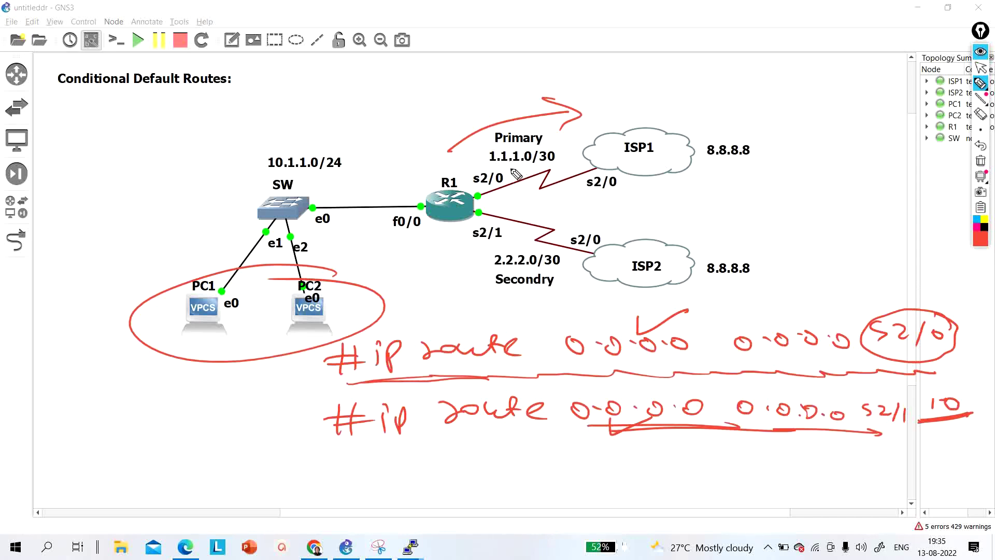
{"action": "mouse_move", "coordinate": [927, 318]}
{"action": "left_mouse_down"}
{"action": "mouse_move", "coordinate": [875, 318]}
{"action": "mouse_move", "coordinate": [857, 339]}
{"action": "mouse_move", "coordinate": [892, 359]}
{"action": "mouse_move", "coordinate": [951, 362]}
{"action": "mouse_move", "coordinate": [960, 337]}
{"action": "mouse_move", "coordinate": [922, 321]}
{"action": "left_mouse_up"}
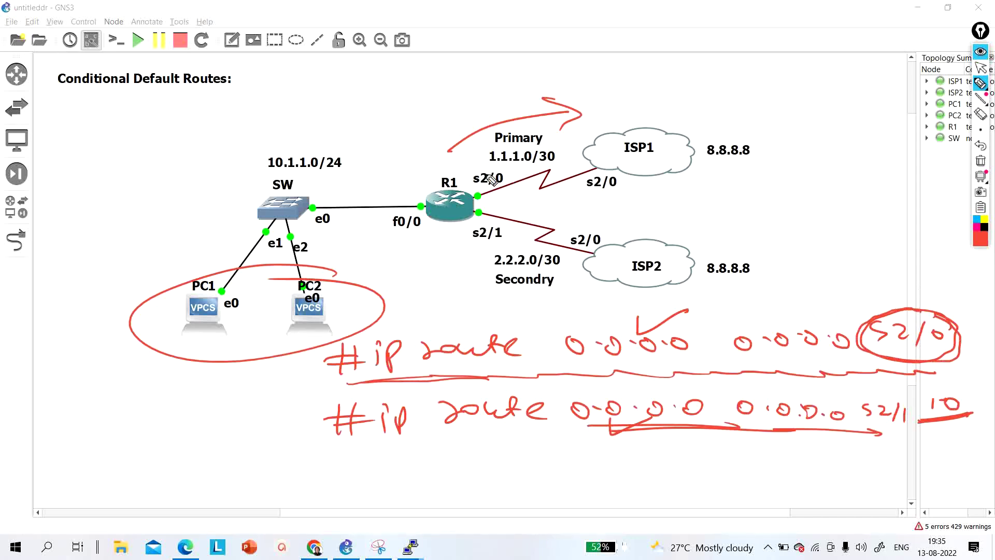
{"action": "left_click_drag", "start_coordinate": [440, 381], "coordinate": [558, 374]}
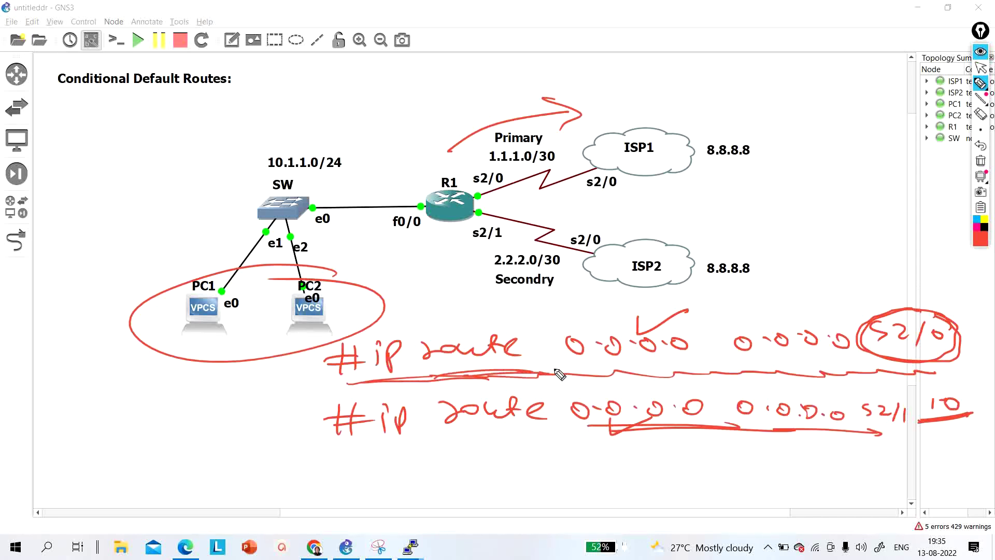
- Erase all pen annotations, return to the normal pointer and switch to the R1 console
{"action": "left_click", "coordinate": [981, 161]}
{"action": "left_click", "coordinate": [980, 67]}
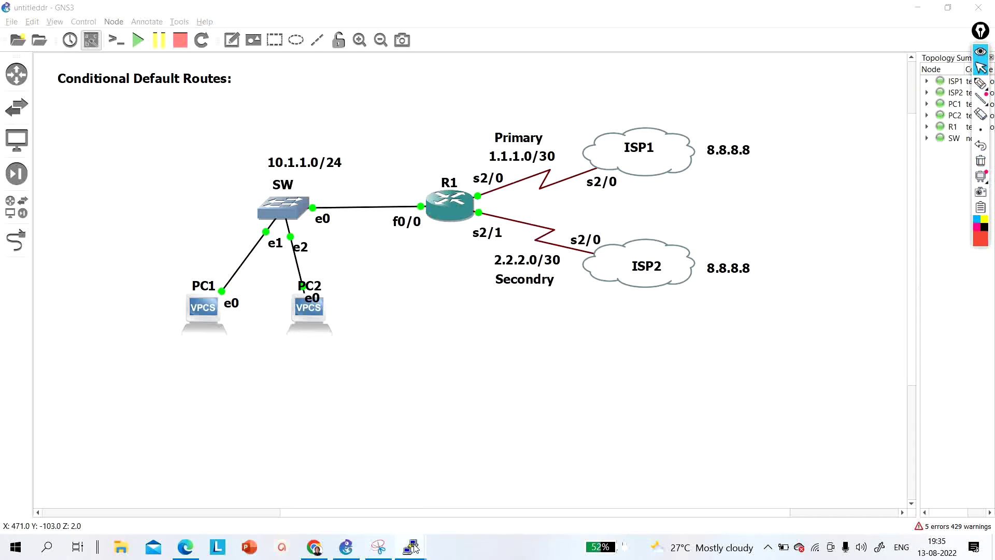
{"action": "mouse_move", "coordinate": [414, 545]}
{"action": "left_click", "coordinate": [259, 493]}
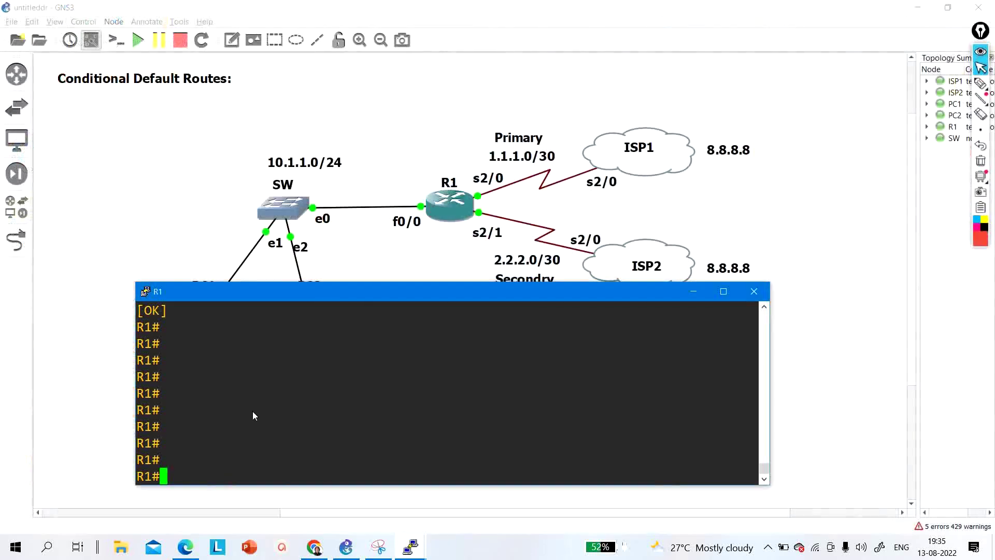
- Run "show ip int br | ex un" on R1 to list only its interfaces with assigned addresses
{"action": "type", "text": "sh"}
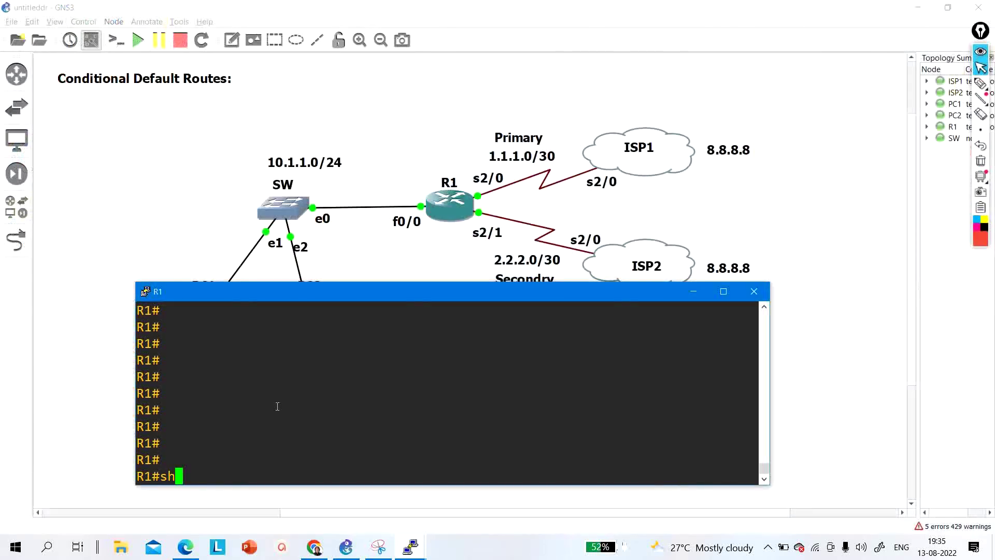
{"action": "key", "text": "Tab"}
{"action": "type", "text": "ip ro"}
{"action": "key", "text": "Tab"}
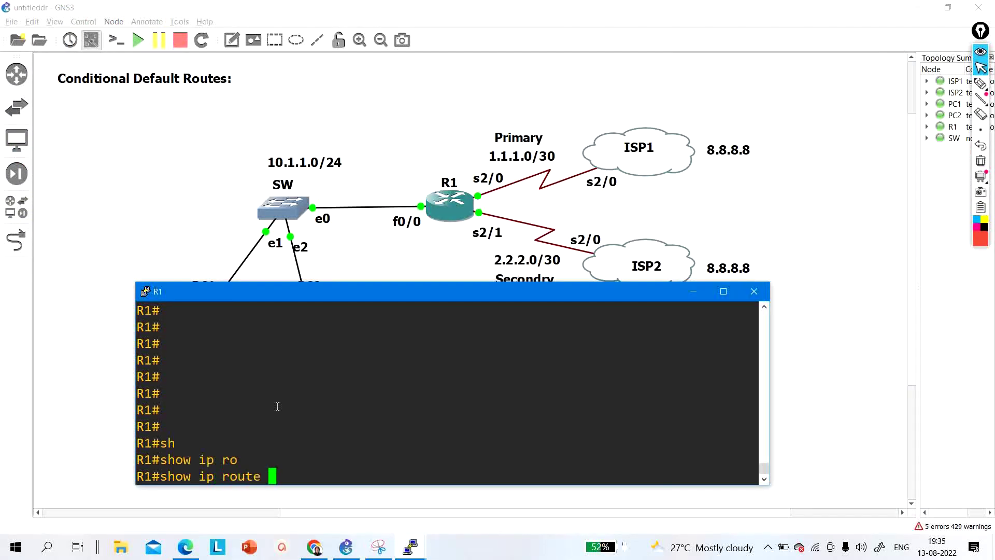
{"action": "type", "text": "|"}
{"action": "key", "text": "BackSpace"}
{"action": "key", "text": "BackSpace"}
{"action": "key", "text": "BackSpace"}
{"action": "key", "text": "BackSpace"}
{"action": "key", "text": "BackSpace"}
{"action": "key", "text": "BackSpace"}
{"action": "key", "text": "BackSpace"}
{"action": "key", "text": "BackSpace"}
{"action": "type", "text": "int br "}
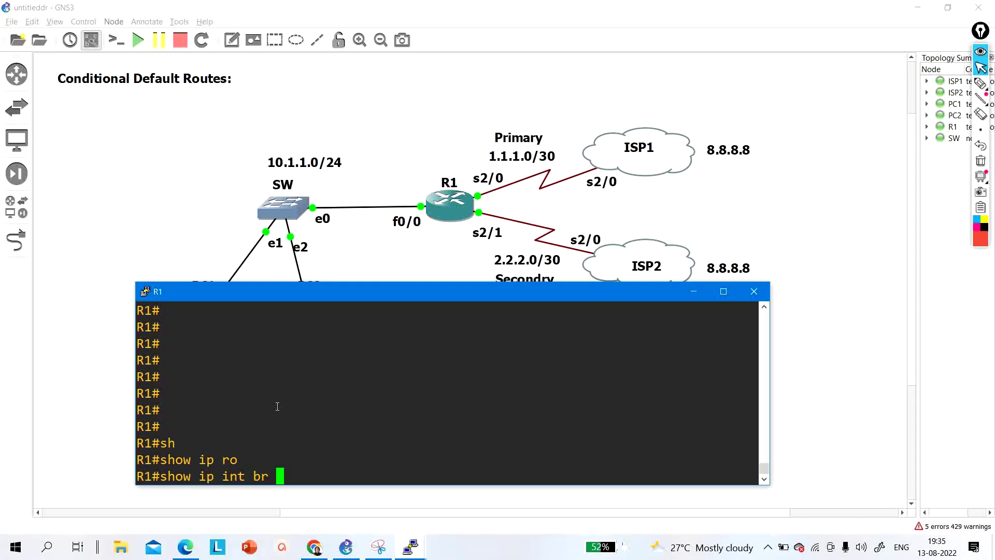
{"action": "type", "text": "| ex un"}
{"action": "key", "text": "Return"}
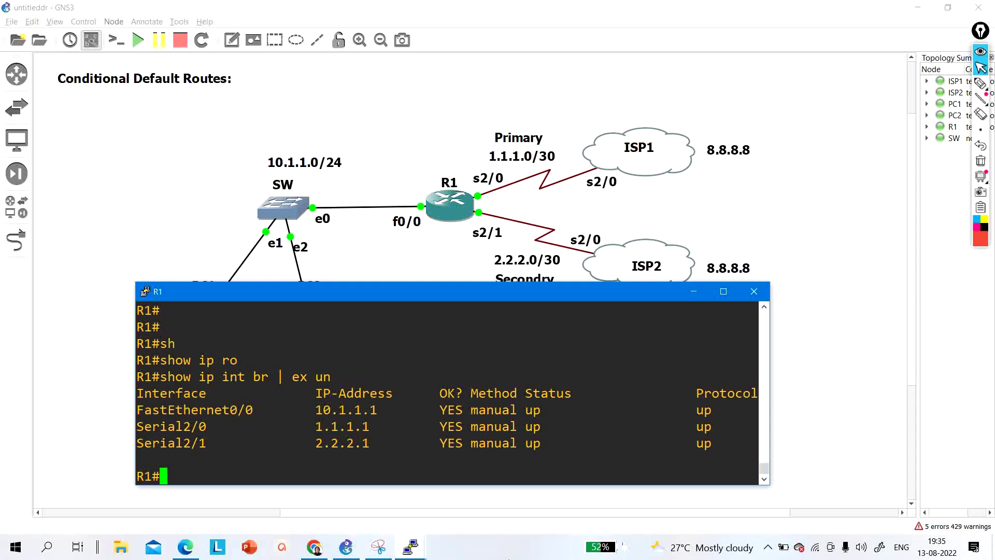
- Highlight the FastEthernet0/0, Serial2/0 and Serial2/1 entries with their IP addresses in R1's interface listing
{"action": "left_click_drag", "start_coordinate": [229, 410], "coordinate": [396, 409]}
{"action": "left_click_drag", "start_coordinate": [175, 427], "coordinate": [366, 426]}
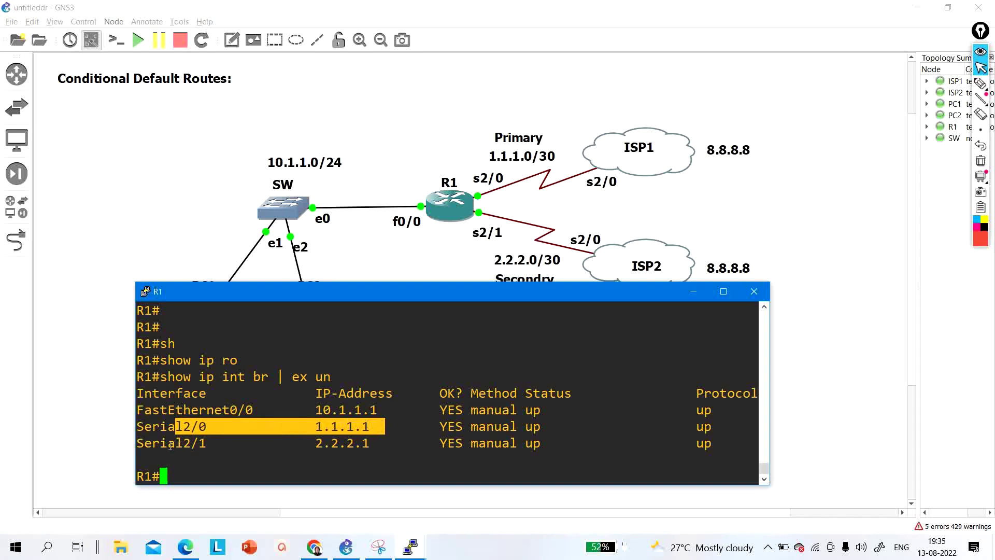
{"action": "left_click_drag", "start_coordinate": [170, 444], "coordinate": [258, 452]}
{"action": "left_click_drag", "start_coordinate": [341, 456], "coordinate": [371, 443]}
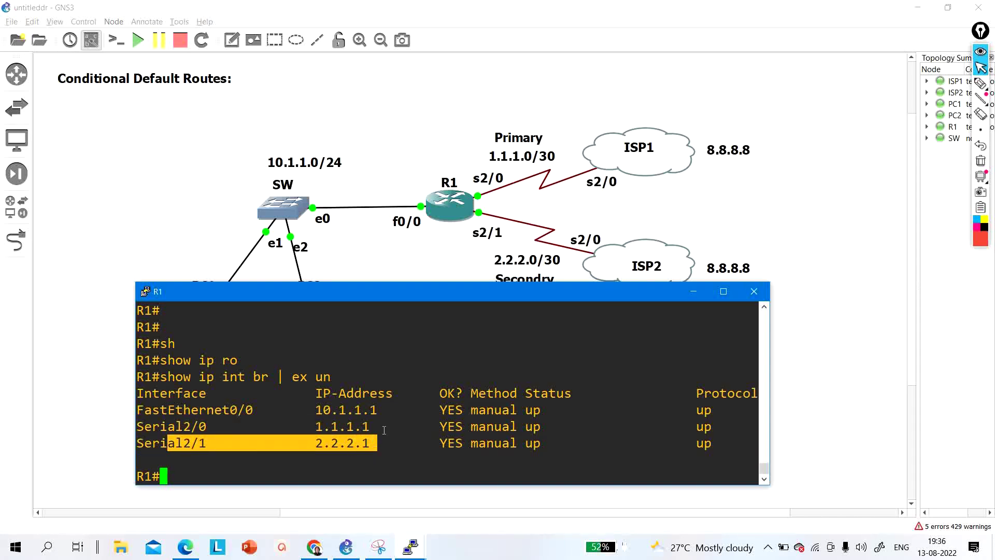
- Switch to the ISP1 console and run "show ip int br | ex un" to list its addressed interfaces
{"action": "left_click", "coordinate": [409, 548]}
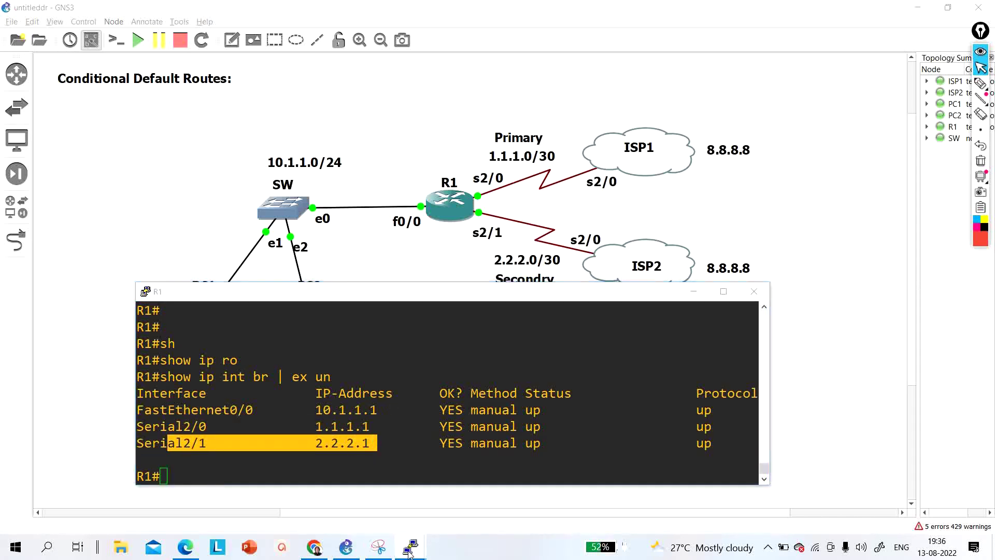
{"action": "left_click", "coordinate": [387, 514]}
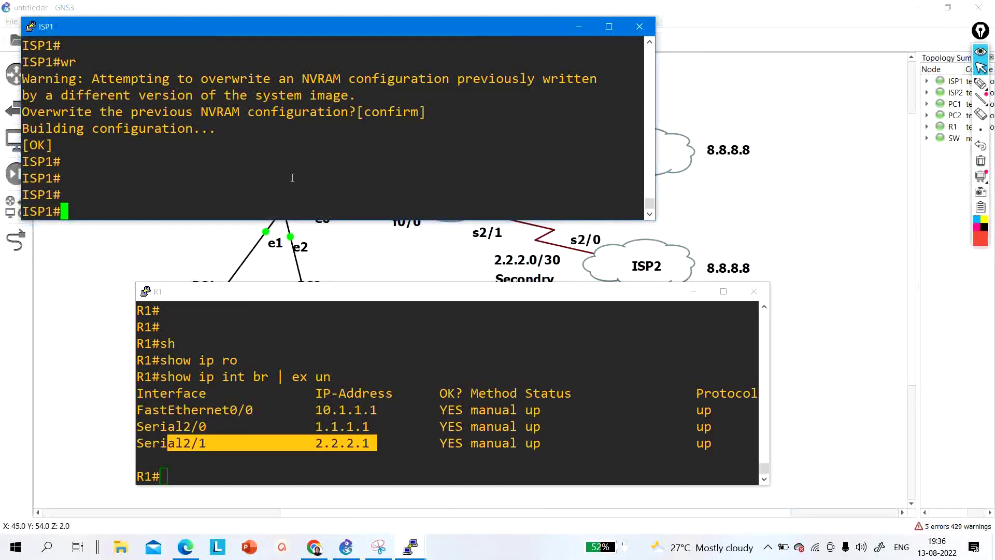
{"action": "key", "text": "Return"}
{"action": "type", "text": "sh"}
{"action": "key", "text": "Tab"}
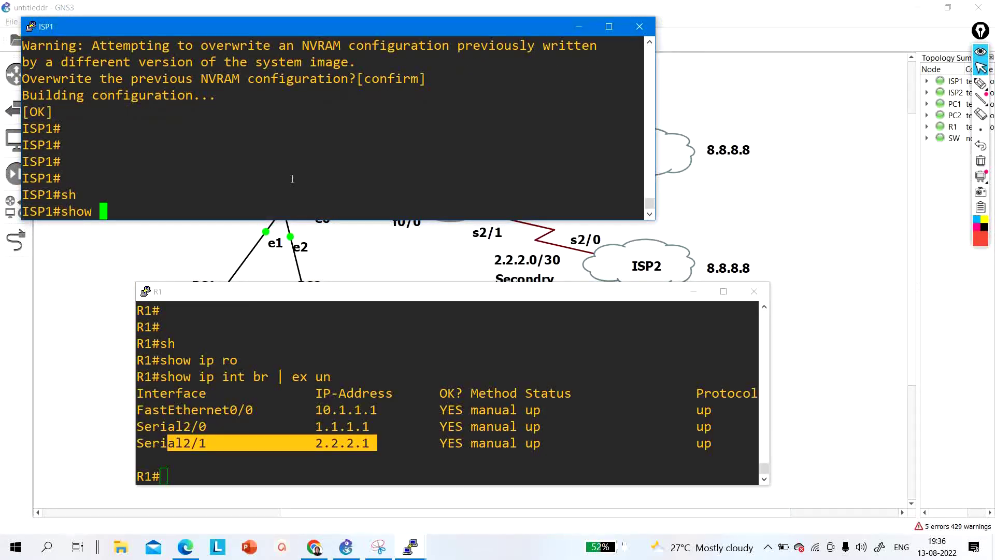
{"action": "type", "text": "ip int br "}
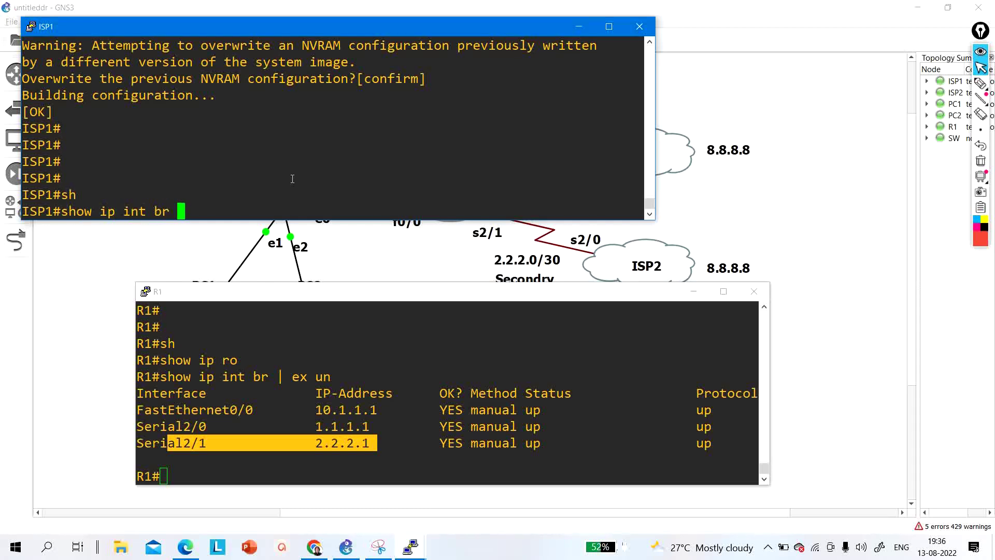
{"action": "type", "text": "| ex un"}
{"action": "key", "text": "Return"}
{"action": "type", "text": "\\"}
{"action": "key", "text": "Return"}
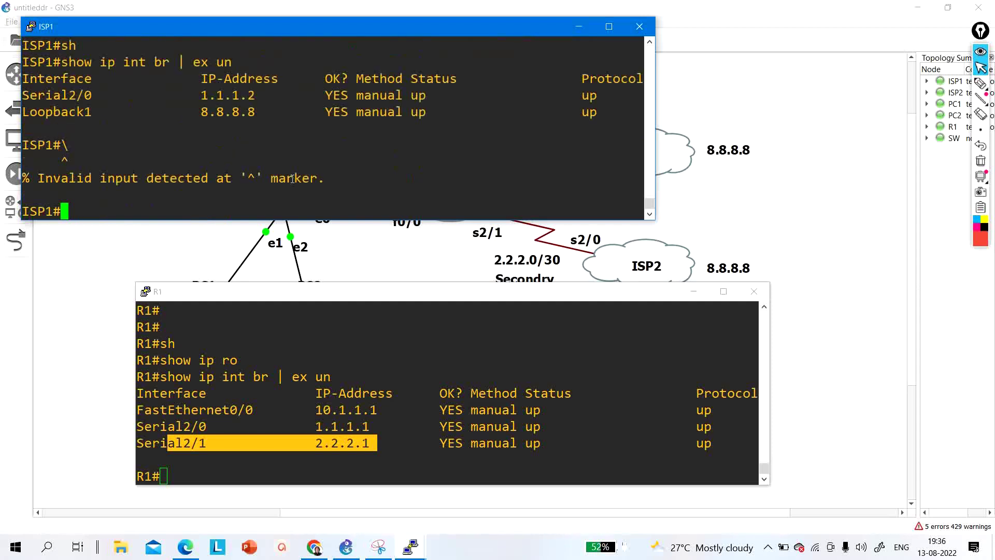
- Point out the interface entries in ISP1's listing and close the ISP1 console session
{"action": "mouse_move", "coordinate": [48, 120]}
{"action": "left_mouse_down"}
{"action": "mouse_move", "coordinate": [192, 112]}
{"action": "mouse_move", "coordinate": [238, 96]}
{"action": "mouse_move", "coordinate": [276, 114]}
{"action": "mouse_move", "coordinate": [248, 96]}
{"action": "mouse_move", "coordinate": [47, 111]}
{"action": "mouse_move", "coordinate": [31, 97]}
{"action": "mouse_move", "coordinate": [58, 106]}
{"action": "left_mouse_up"}
{"action": "left_click", "coordinate": [213, 99]}
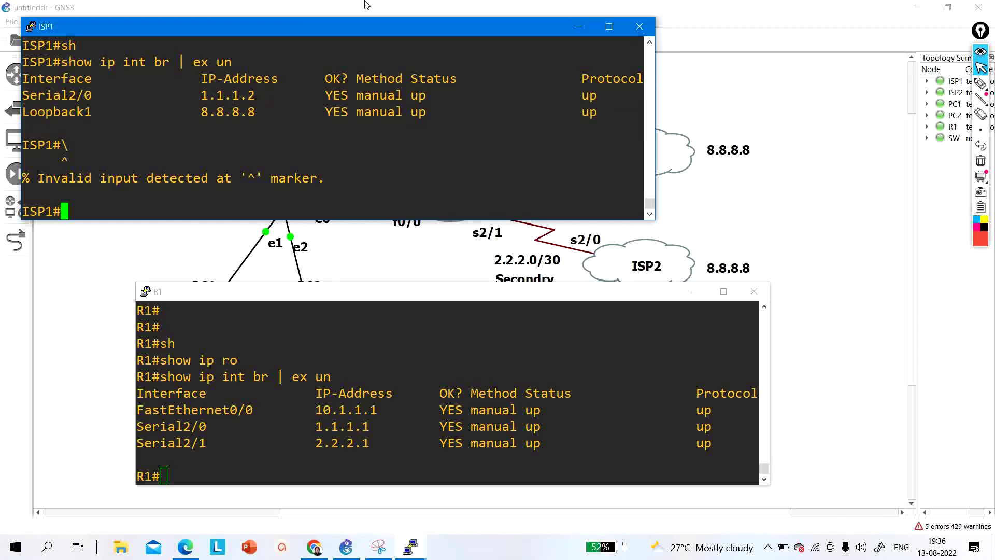
{"action": "left_click", "coordinate": [639, 26]}
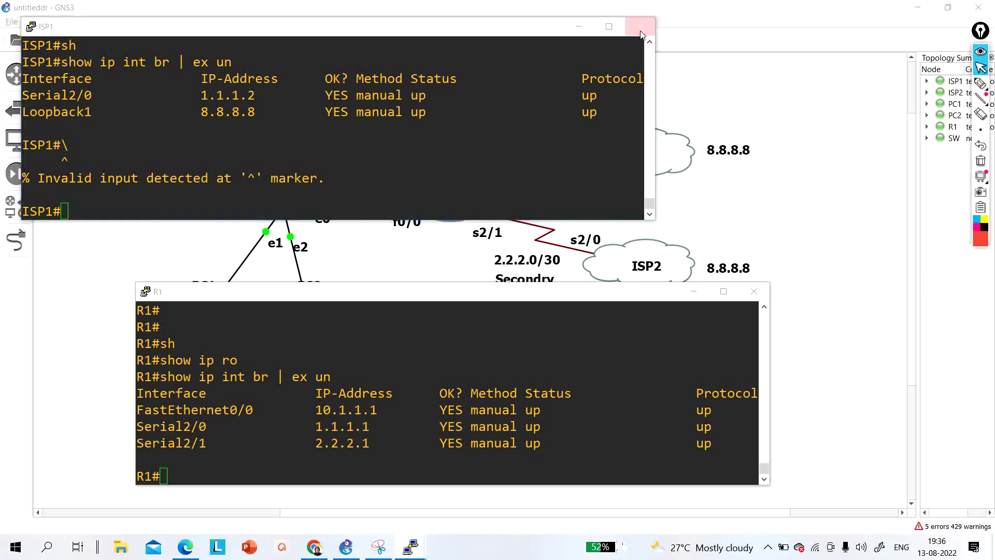
{"action": "left_click", "coordinate": [518, 317]}
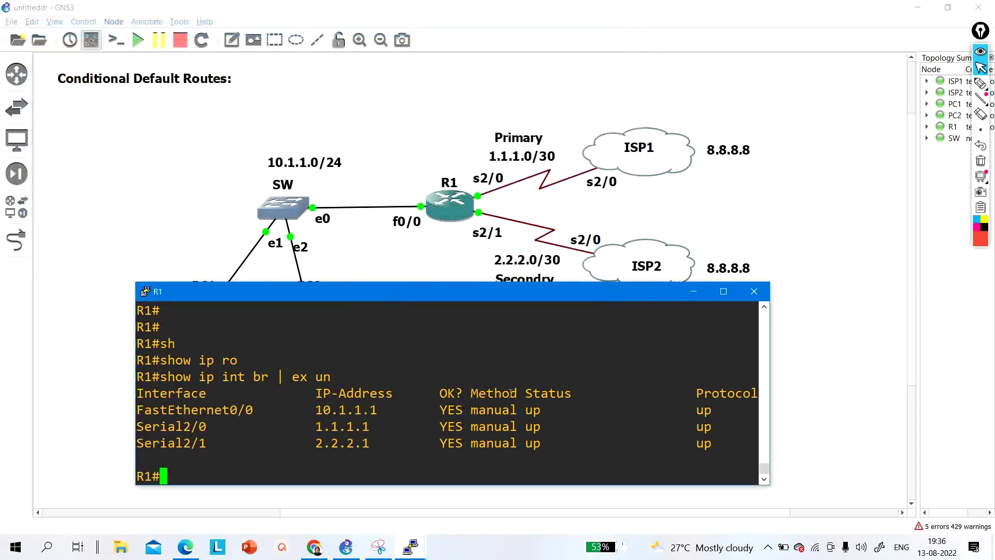
- Switch to the ISP2 console and run "show ip int br | ex un" to list its addressed interfaces
{"action": "left_click", "coordinate": [414, 548]}
{"action": "left_click", "coordinate": [456, 503]}
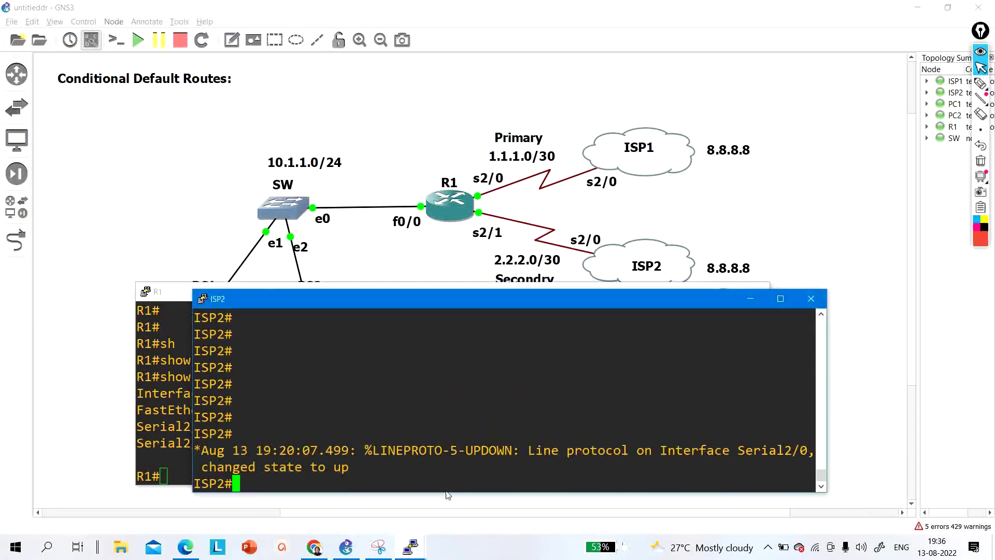
{"action": "key", "text": "Return"}
{"action": "key", "text": "Return"}
{"action": "type", "text": "sh"}
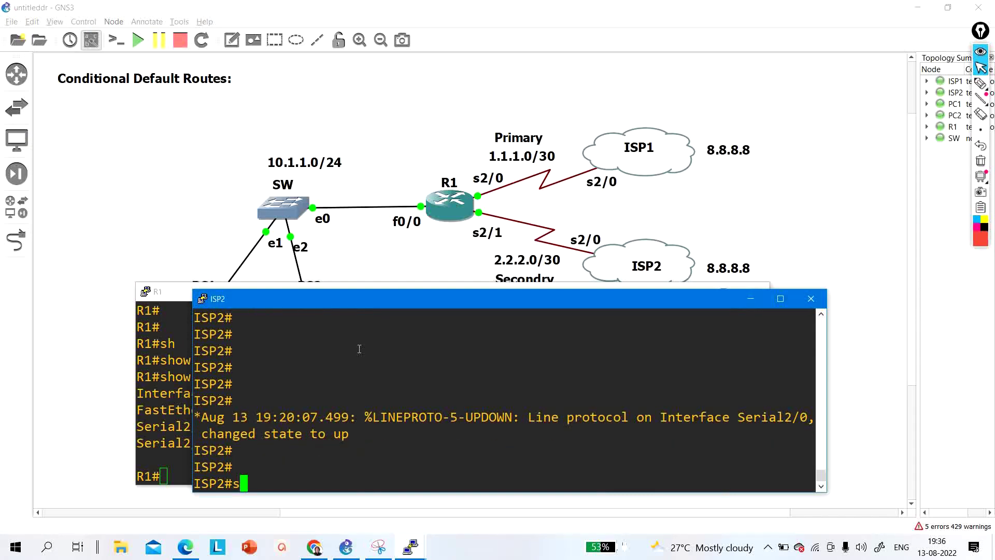
{"action": "key", "text": "Tab"}
{"action": "type", "text": "ip int "}
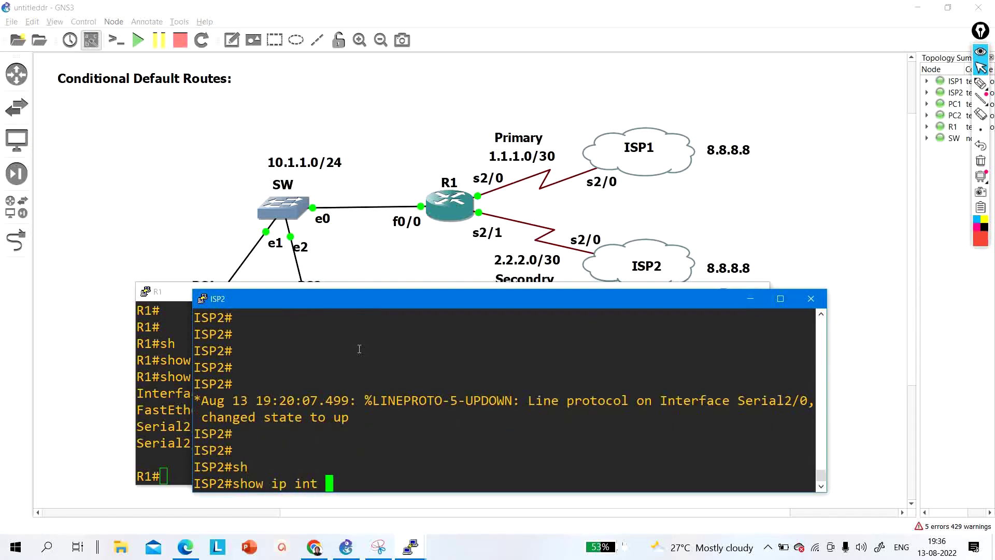
{"action": "type", "text": "br | ex un"}
{"action": "key", "text": "Return"}
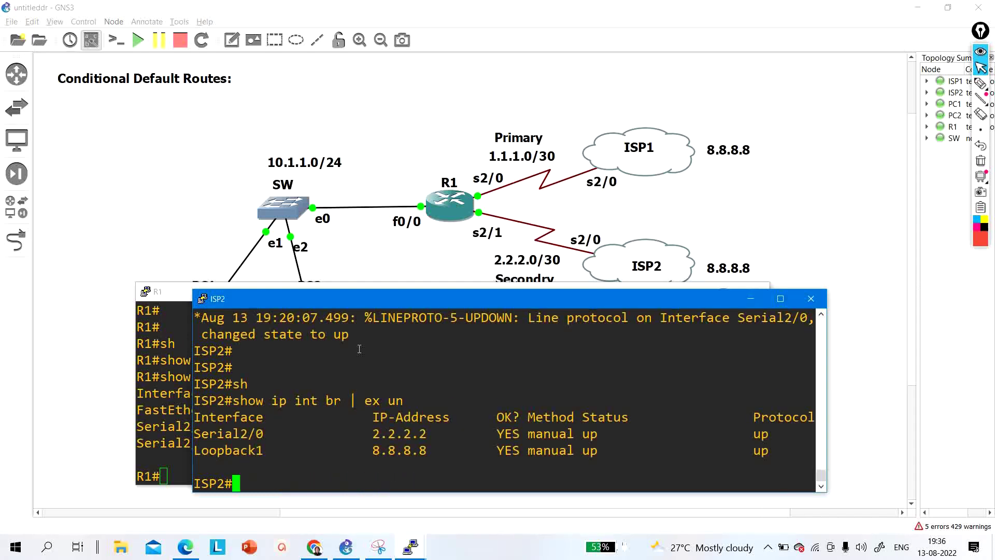
- Highlight ISP2's Serial2/0 entry and Loopback1 address, and close the ISP2 console session
{"action": "left_click_drag", "start_coordinate": [429, 439], "coordinate": [202, 429]}
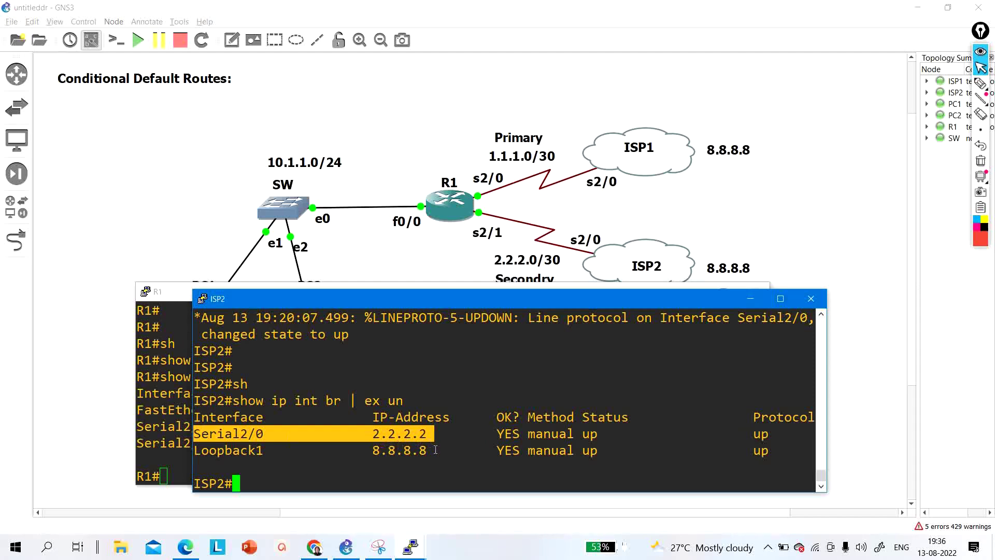
{"action": "left_click_drag", "start_coordinate": [435, 450], "coordinate": [356, 450]}
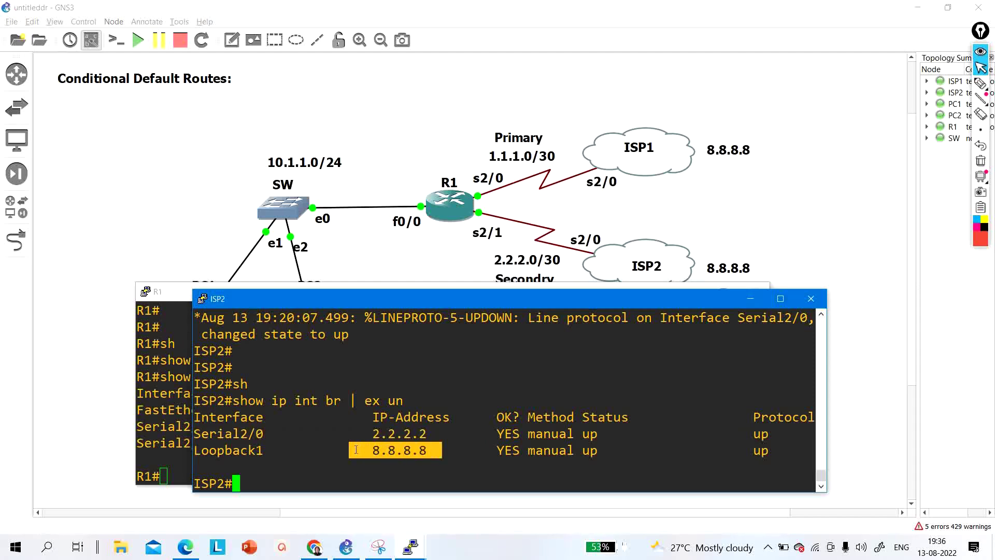
{"action": "left_click", "coordinate": [811, 298]}
{"action": "left_click", "coordinate": [506, 321]}
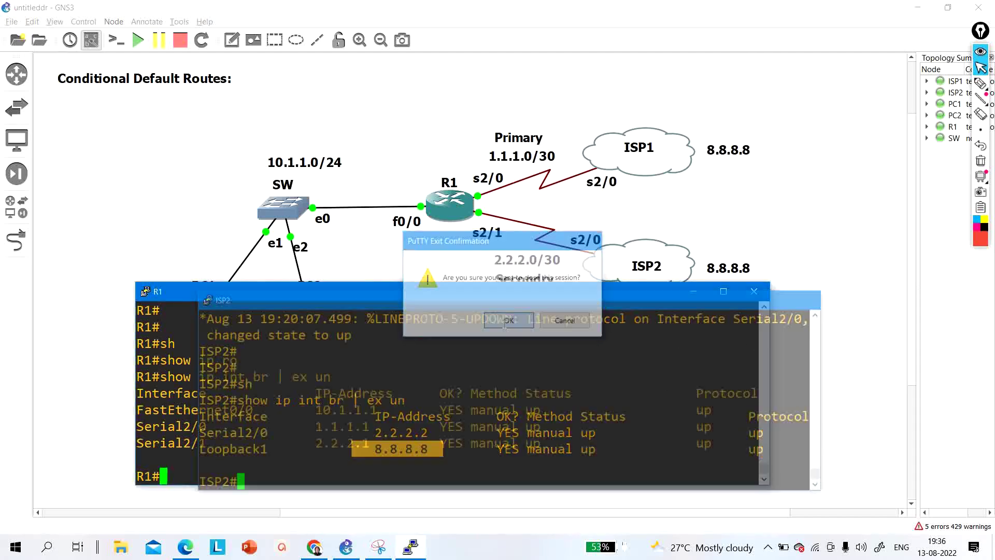
- Ping 8.8.8.8 from the R1 console to test reachability of the ISP loopback
{"action": "key", "text": "Return"}
{"action": "key", "text": "Return"}
{"action": "type", "text": "p"}
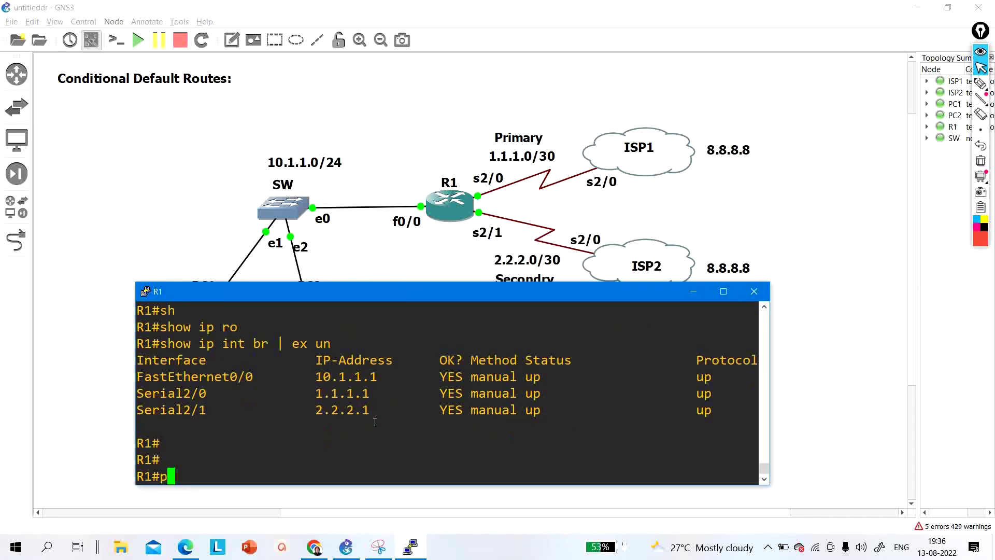
{"action": "type", "text": "ing 8.8.8.8"}
{"action": "key", "text": "Return"}
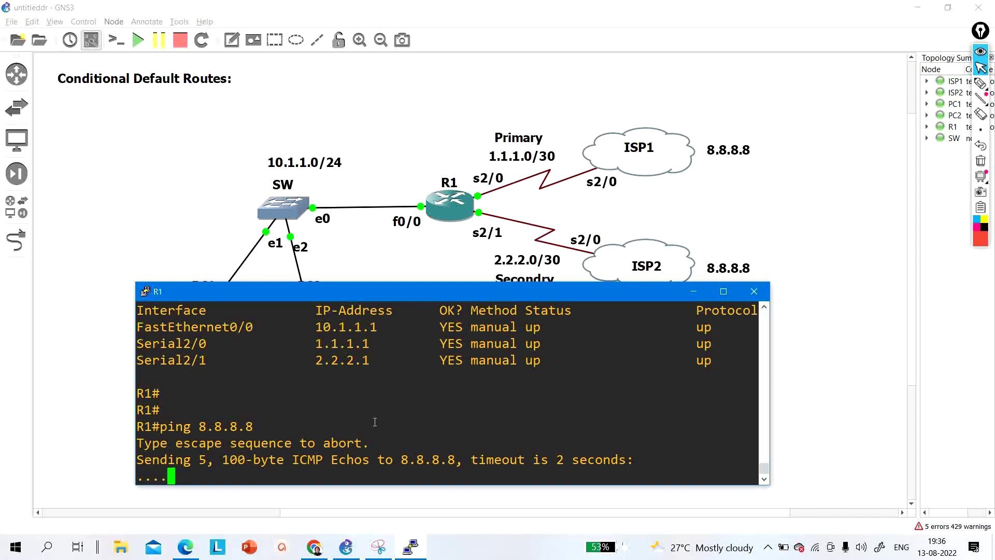
{"action": "key", "text": "Return"}
{"action": "key", "text": "Return"}
{"action": "key", "text": "Return"}
{"action": "key", "text": "Return"}
{"action": "key", "text": "Return"}
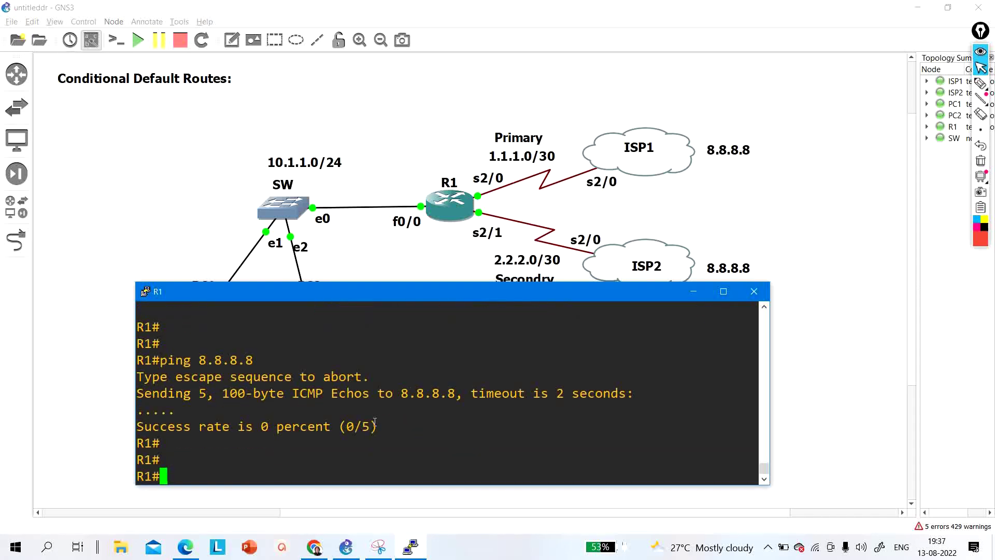
- Display R1's routing table with "show ip route"
{"action": "type", "text": "shg"}
{"action": "key", "text": "Tab"}
{"action": "type", "text": "i"}
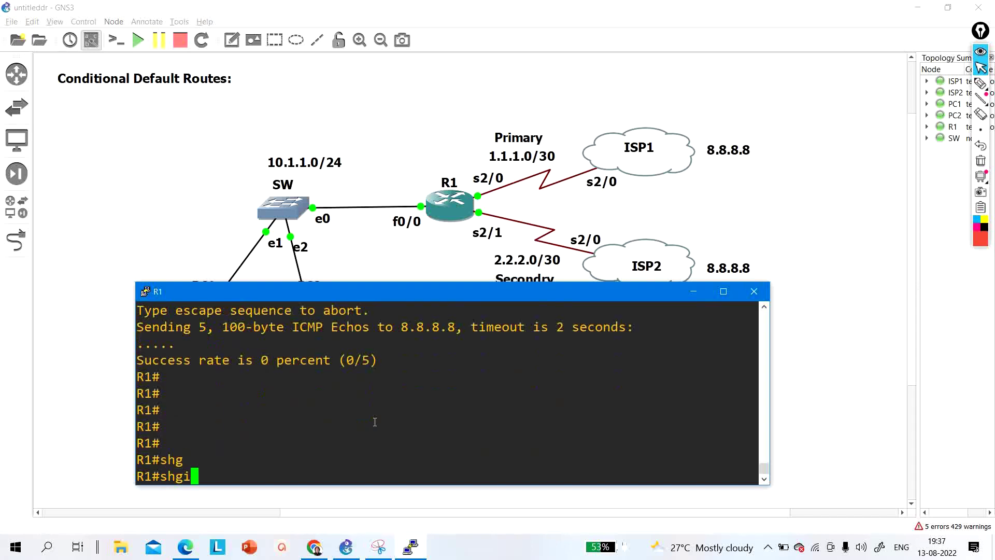
{"action": "key", "text": "BackSpace"}
{"action": "key", "text": "BackSpace"}
{"action": "key", "text": "Tab"}
{"action": "type", "text": "ip "}
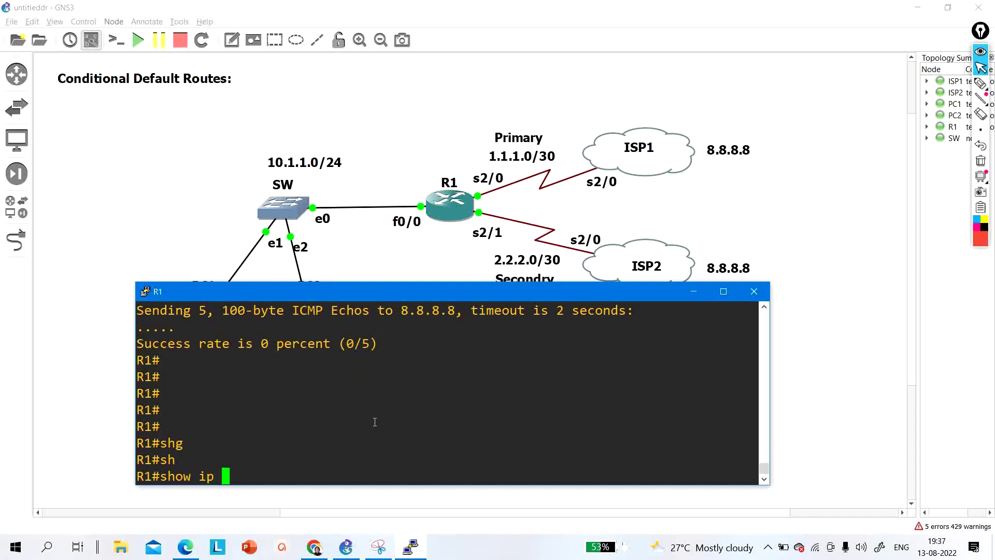
{"action": "type", "text": "ro"}
{"action": "key", "text": "Tab"}
{"action": "key", "text": "Return"}
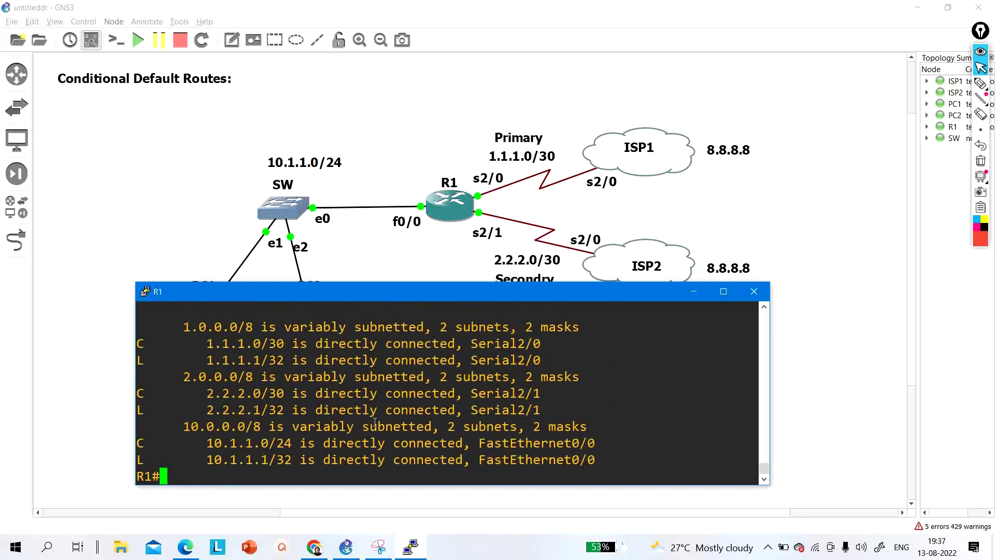
{"action": "key", "text": "Return"}
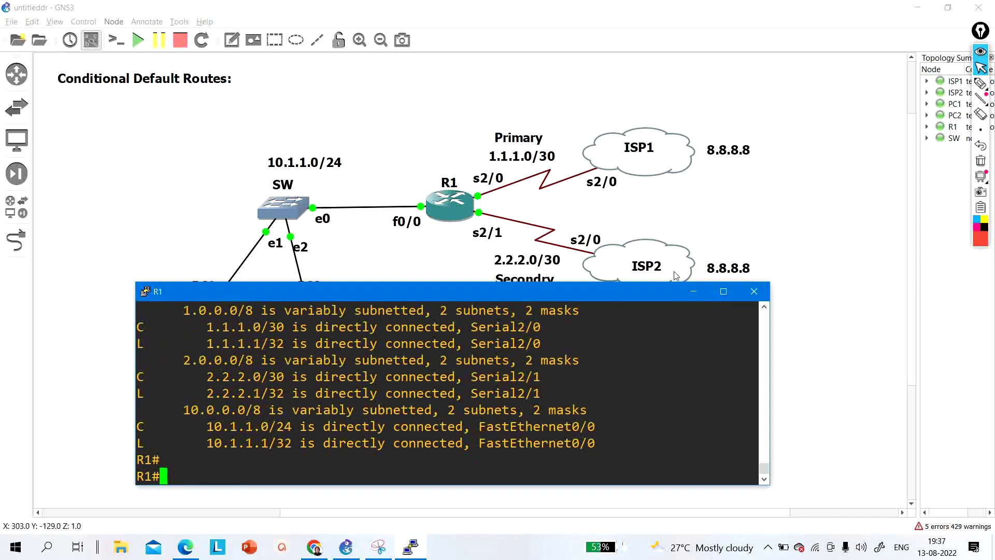
- Maximize the R1 console, highlight the connected and local routes in the routing table, and return to a clear prompt
{"action": "left_click", "coordinate": [723, 291]}
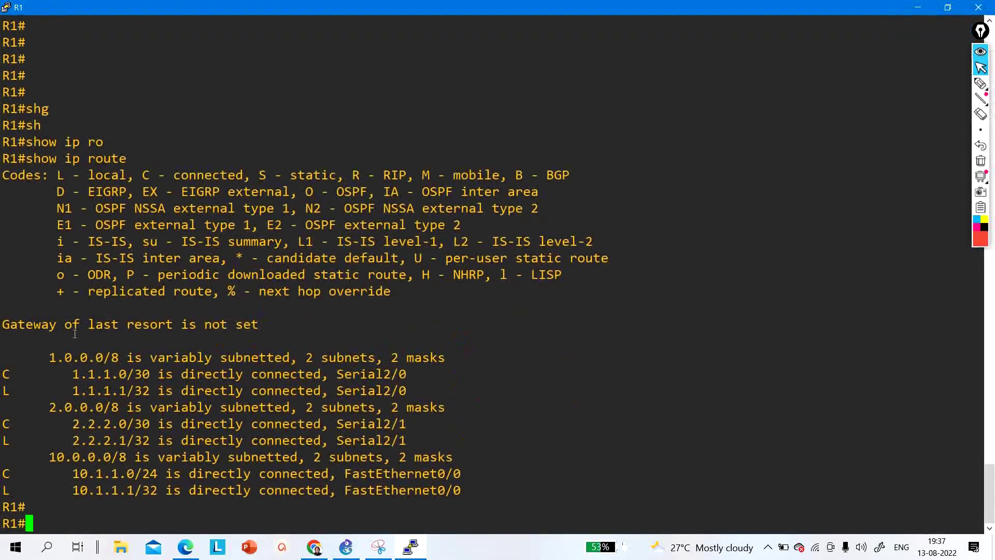
{"action": "left_click_drag", "start_coordinate": [43, 355], "coordinate": [695, 493]}
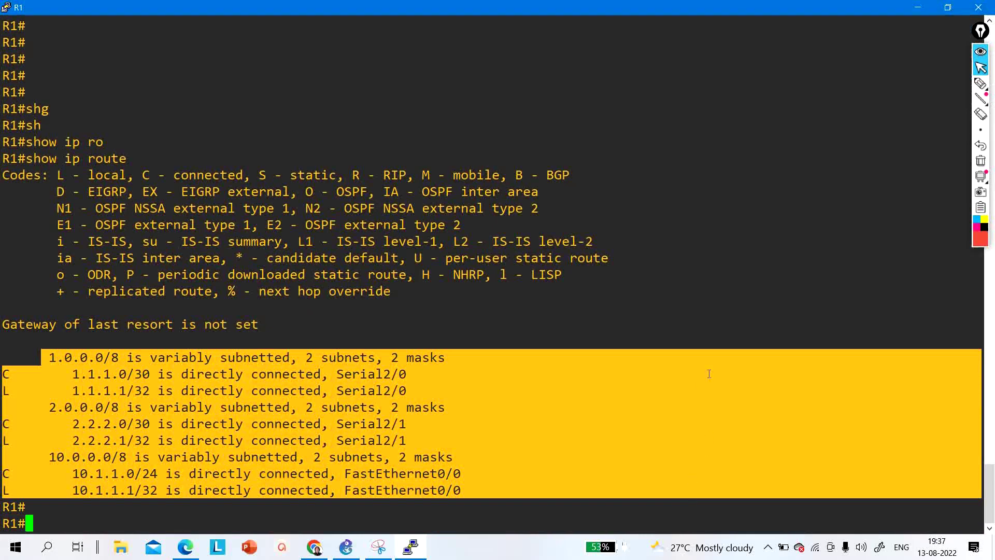
{"action": "left_click", "coordinate": [708, 374]}
{"action": "key", "text": "Return"}
{"action": "key", "text": "Return"}
{"action": "key", "text": "Return"}
{"action": "key", "text": "Return"}
{"action": "key", "text": "Return"}
{"action": "key", "text": "Return"}
{"action": "key", "text": "Return"}
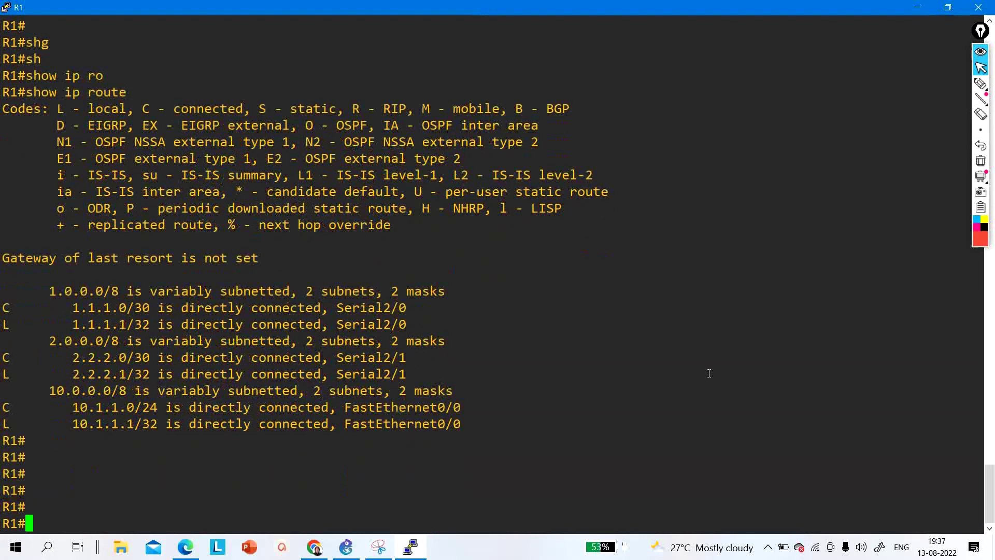
- Enter global configuration mode on R1 with "configure", accepting the default terminal source
{"action": "type", "text": "conf"}
{"action": "key", "text": "Tab"}
{"action": "type", "text": "\\"}
{"action": "key", "text": "Return"}
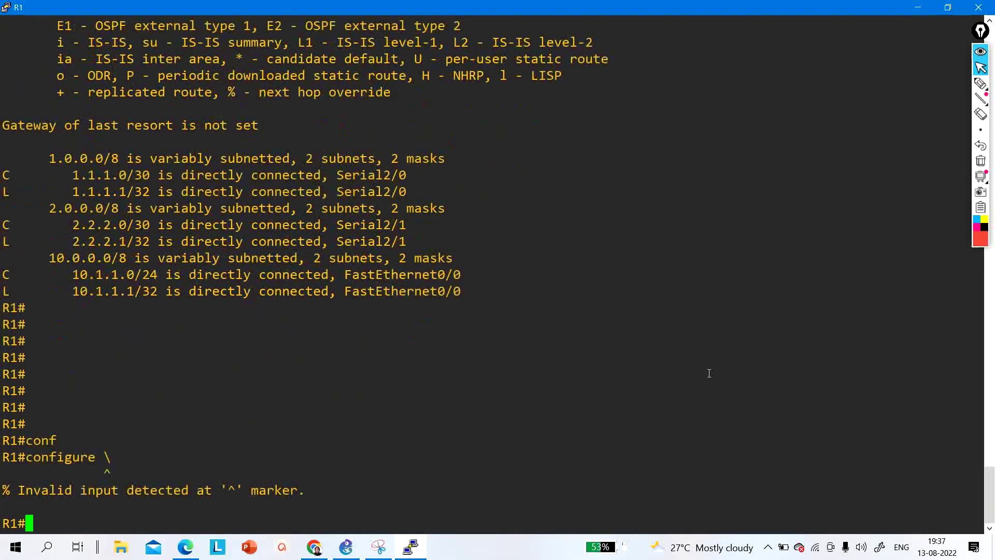
{"action": "key", "text": "Return"}
{"action": "key", "text": "Return"}
{"action": "key", "text": "Return"}
{"action": "key", "text": "Return"}
{"action": "key", "text": "Up"}
{"action": "key", "text": "BackSpace"}
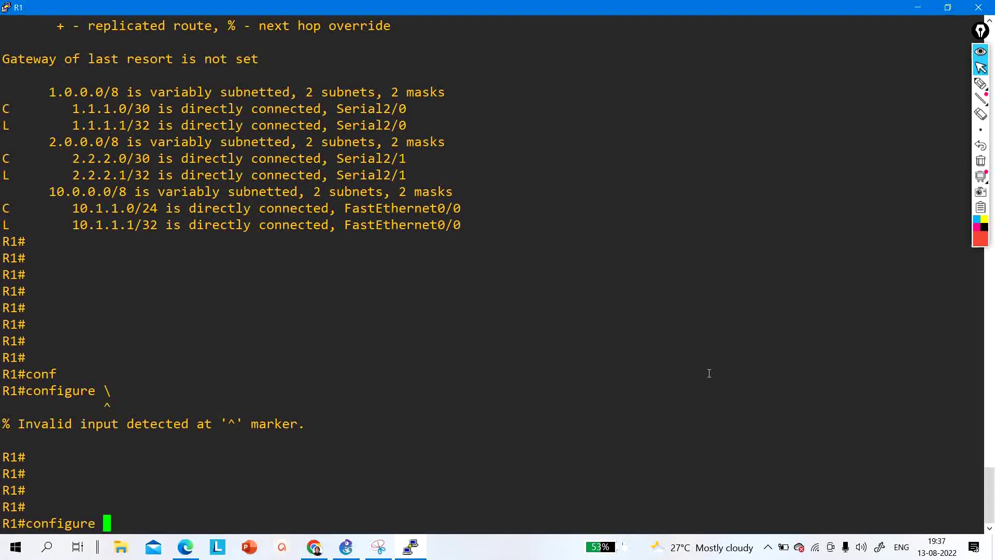
{"action": "key", "text": "Return"}
{"action": "key", "text": "Return"}
{"action": "key", "text": "Return"}
{"action": "key", "text": "Return"}
- Add a default static route on R1 with "ip route 0.0.0.0 0.0.0.0 s2/0" and exit configuration mode
{"action": "type", "text": "ip ro"}
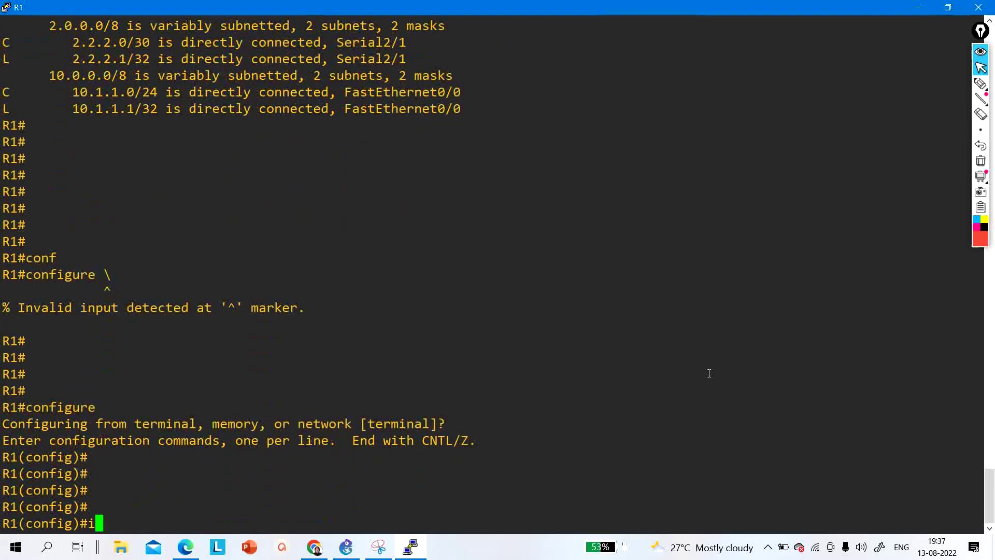
{"action": "key", "text": "Tab"}
{"action": "type", "text": "ute "}
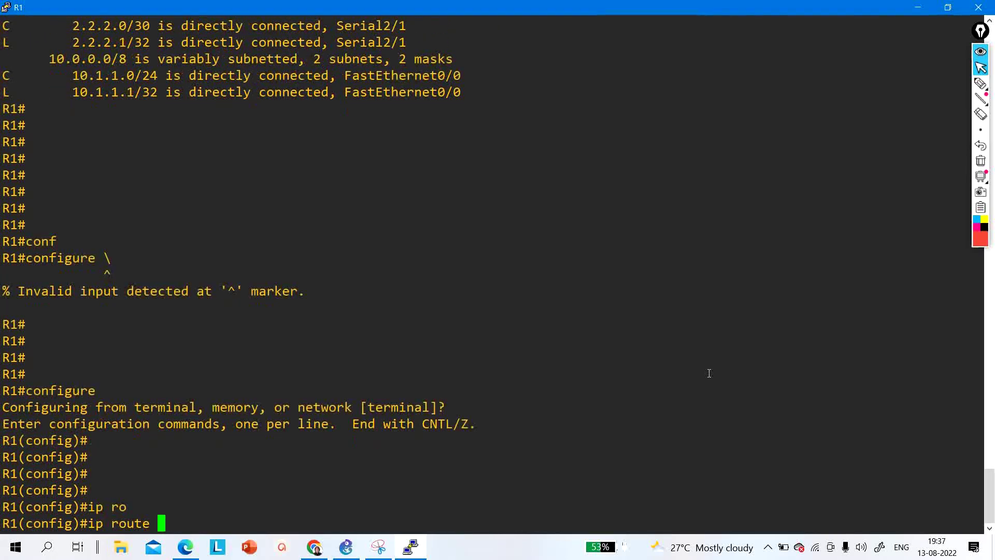
{"action": "type", "text": "0.0.0.0 0."}
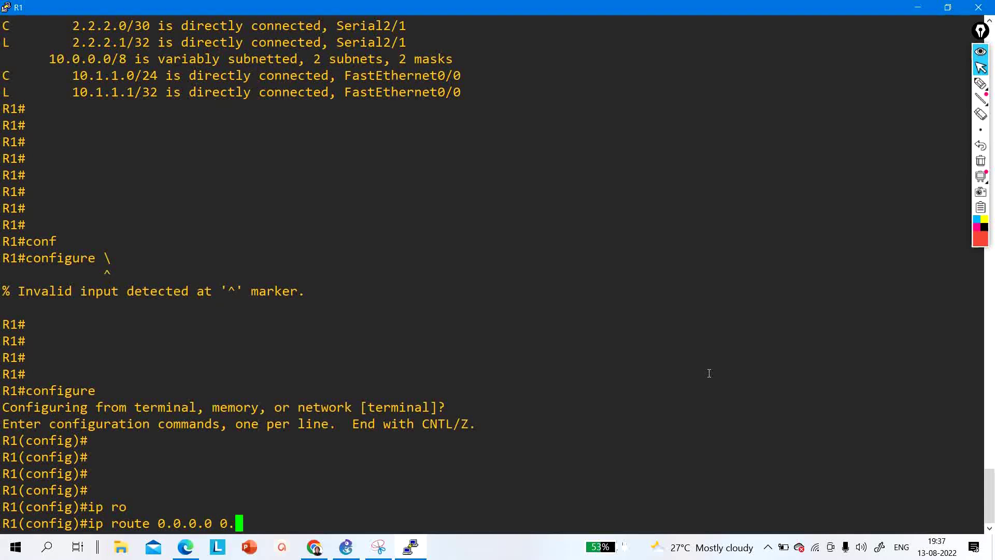
{"action": "type", "text": "0.0.0 s"}
{"action": "key", "text": "Tab"}
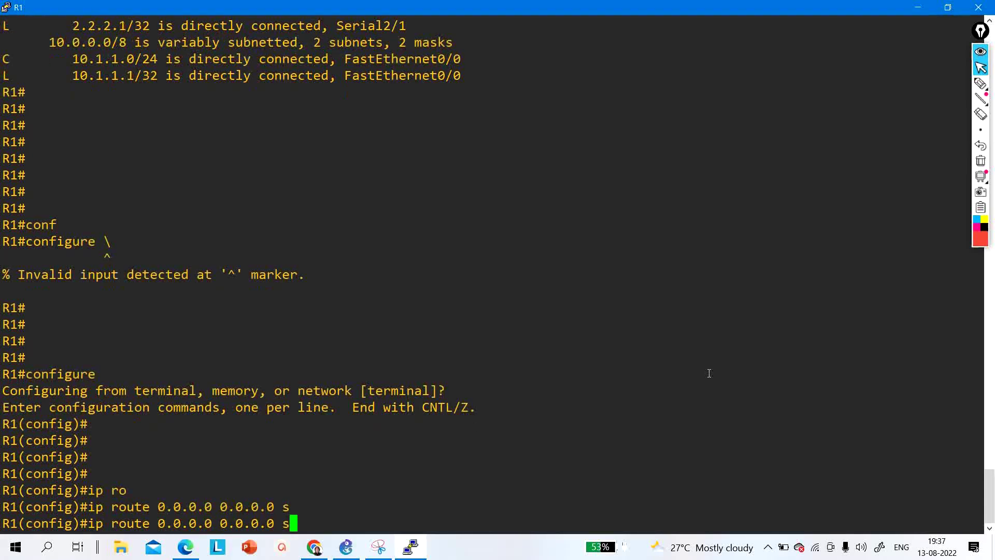
{"action": "type", "text": "2/0"}
{"action": "key", "text": "Return"}
{"action": "key", "text": "Return"}
{"action": "key", "text": "Return"}
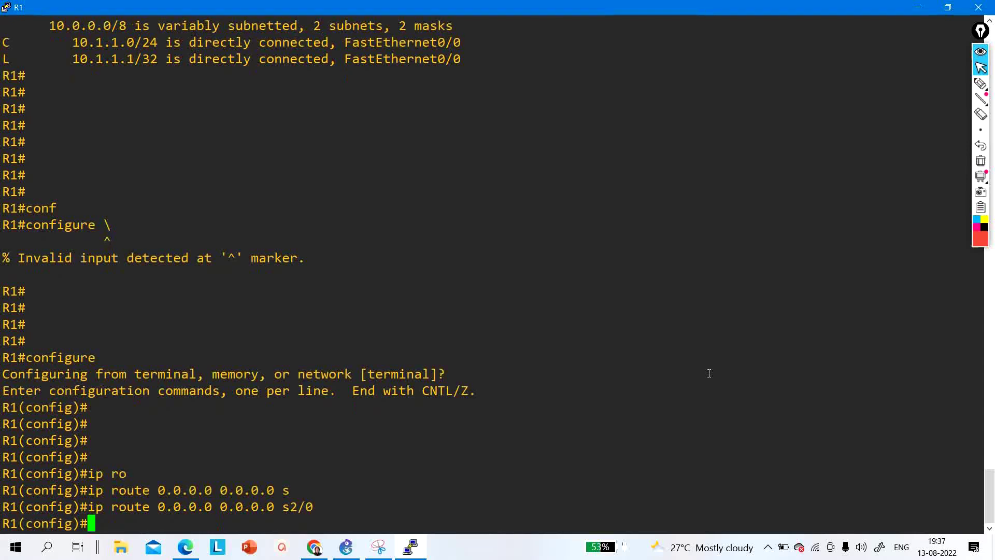
{"action": "type", "text": "exi"}
{"action": "key", "text": "Return"}
{"action": "key", "text": "Return"}
{"action": "key", "text": "Return"}
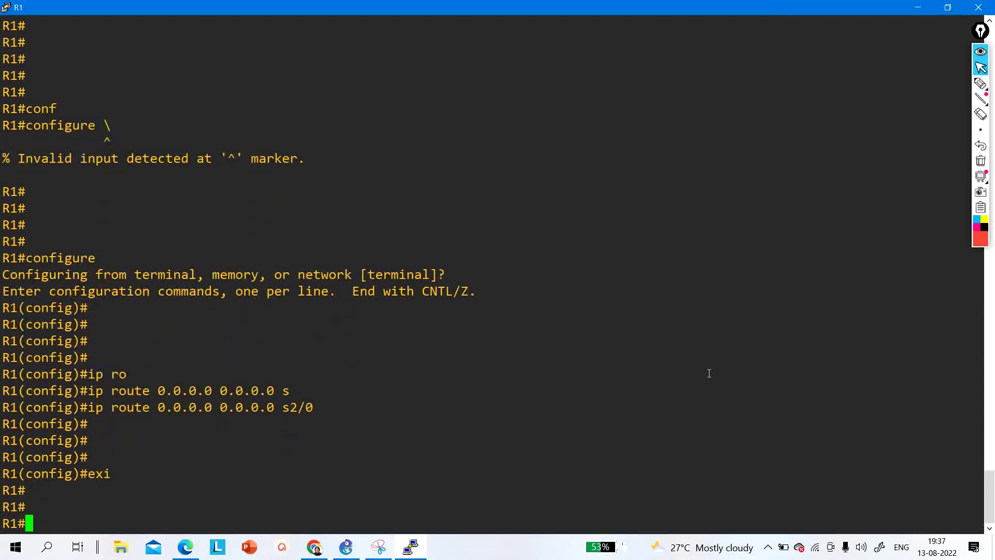
- Display R1's routing table with "show ip route" to check the new default route
{"action": "type", "text": "sh"}
{"action": "key", "text": "Tab"}
{"action": "type", "text": "ip rop"}
{"action": "key", "text": "Tab"}
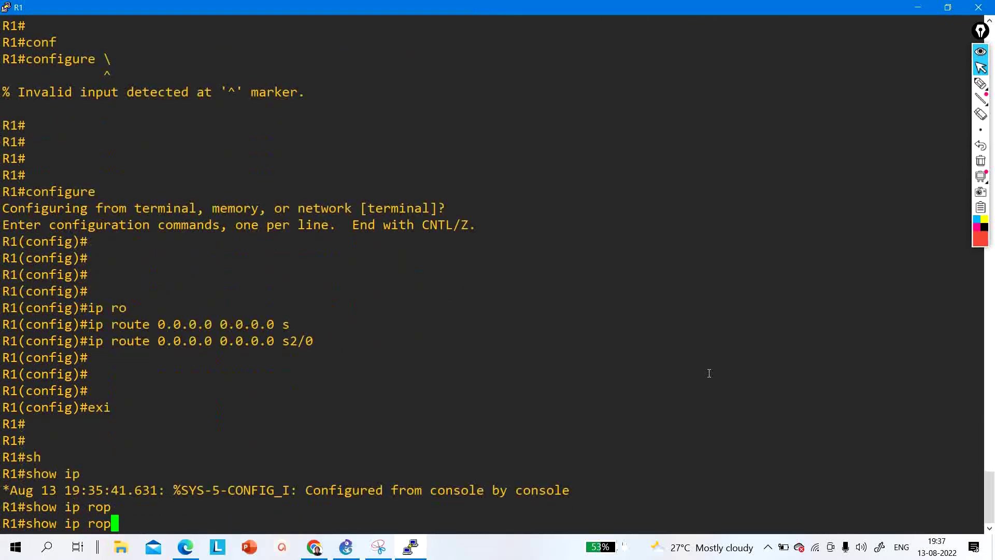
{"action": "key", "text": "BackSpace"}
{"action": "key", "text": "Tab"}
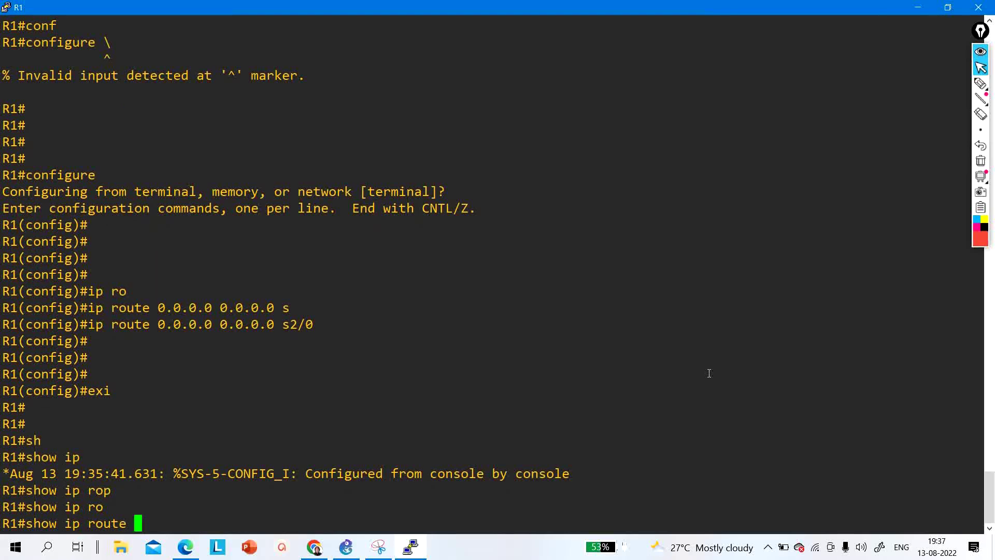
{"action": "key", "text": "Return"}
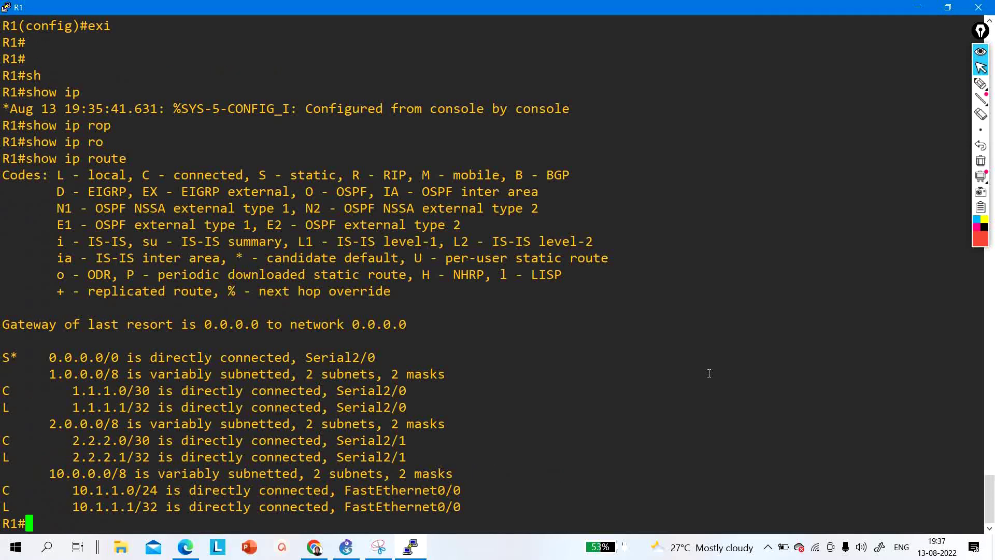
- Highlight the static default route entry and its Serial2/0 exit interface in the routing table, and clear the selection
{"action": "key", "text": "Return"}
{"action": "key", "text": "Return"}
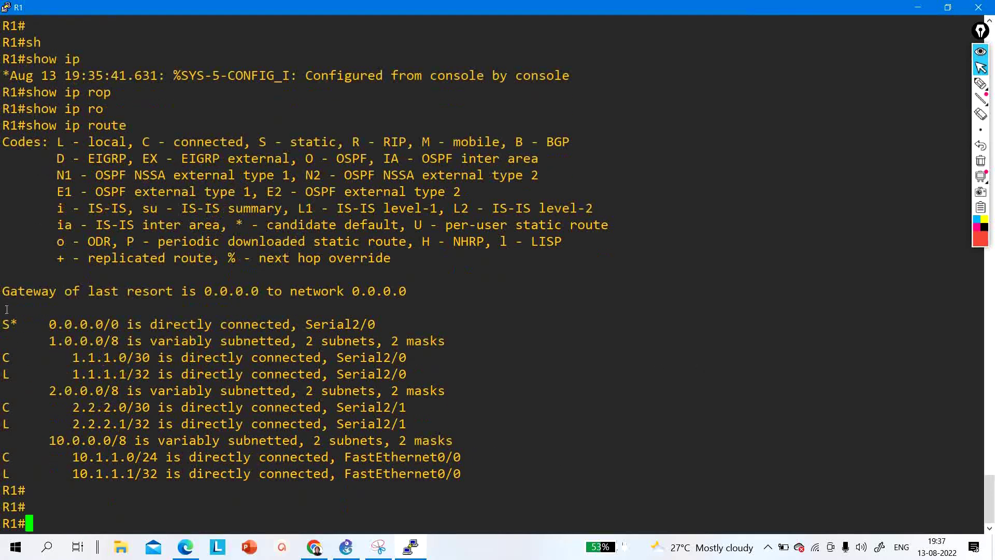
{"action": "left_click_drag", "start_coordinate": [3, 327], "coordinate": [385, 323]}
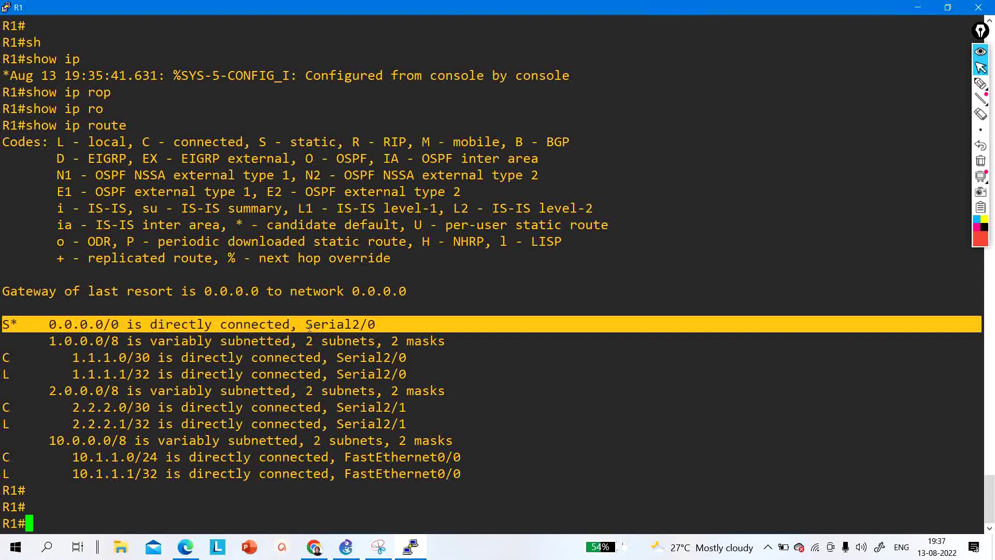
{"action": "left_click_drag", "start_coordinate": [309, 326], "coordinate": [386, 325]}
{"action": "left_click", "coordinate": [349, 321]}
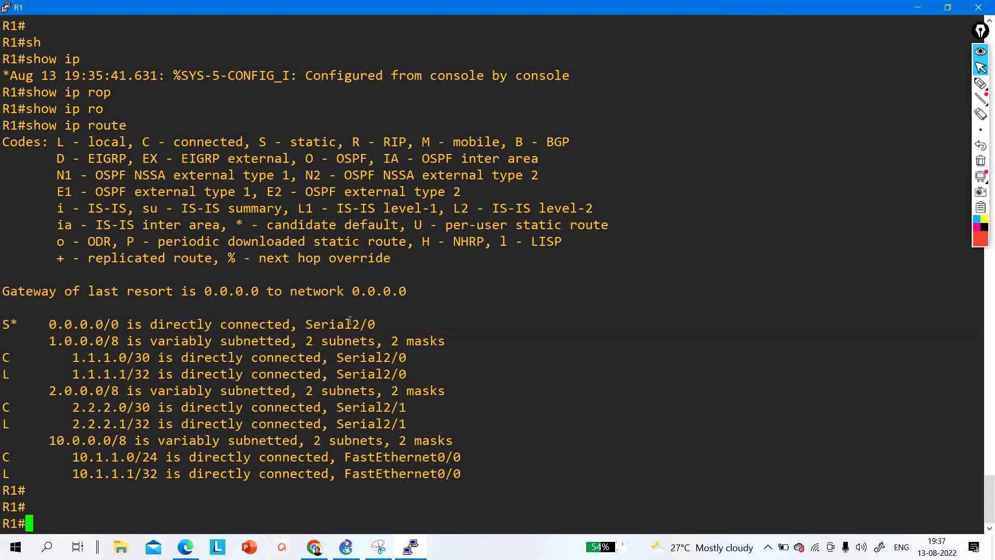
- Discard the partly entered configure command and ping 8.8.8.8 from R1
{"action": "key", "text": "Return"}
{"action": "key", "text": "Return"}
{"action": "key", "text": "Up"}
{"action": "key", "text": "Down"}
{"action": "type", "text": "conf"}
{"action": "key", "text": "Tab"}
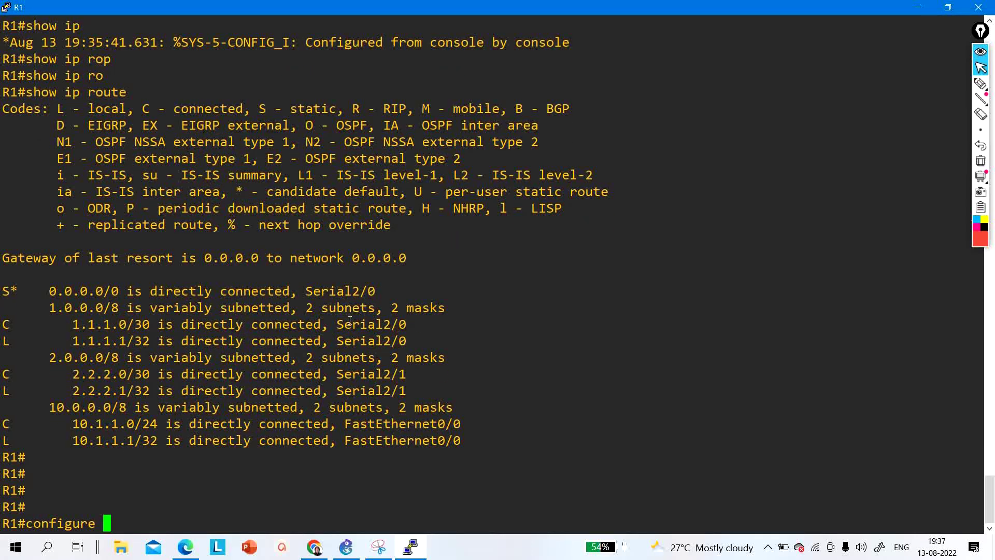
{"action": "key", "text": "Up"}
{"action": "key", "text": "Up"}
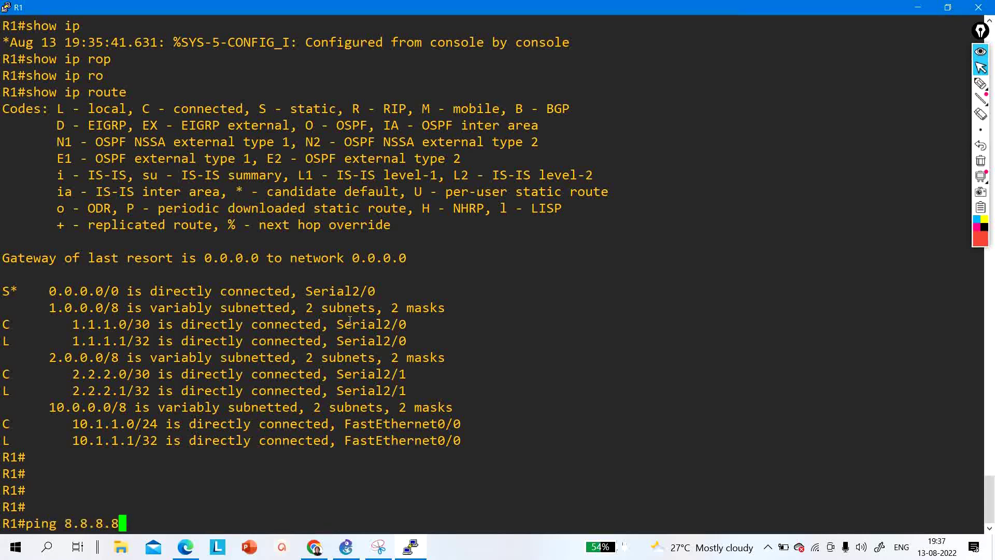
{"action": "key", "text": "Return"}
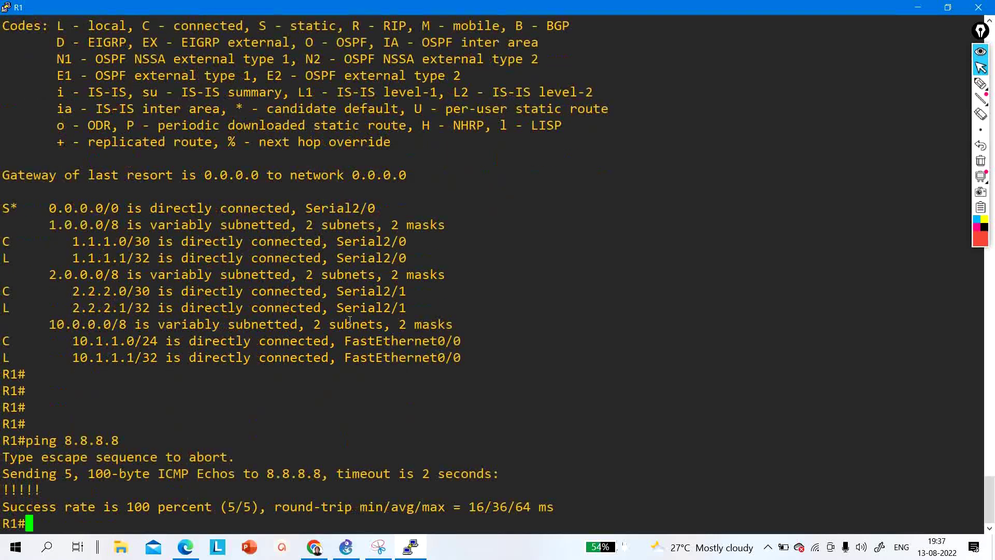
- Trace the path from R1 to the ISP loopback with "traceroute 8.8.8.8"
{"action": "key", "text": "Return"}
{"action": "key", "text": "Return"}
{"action": "key", "text": "Return"}
{"action": "key", "text": "Return"}
{"action": "key", "text": "Return"}
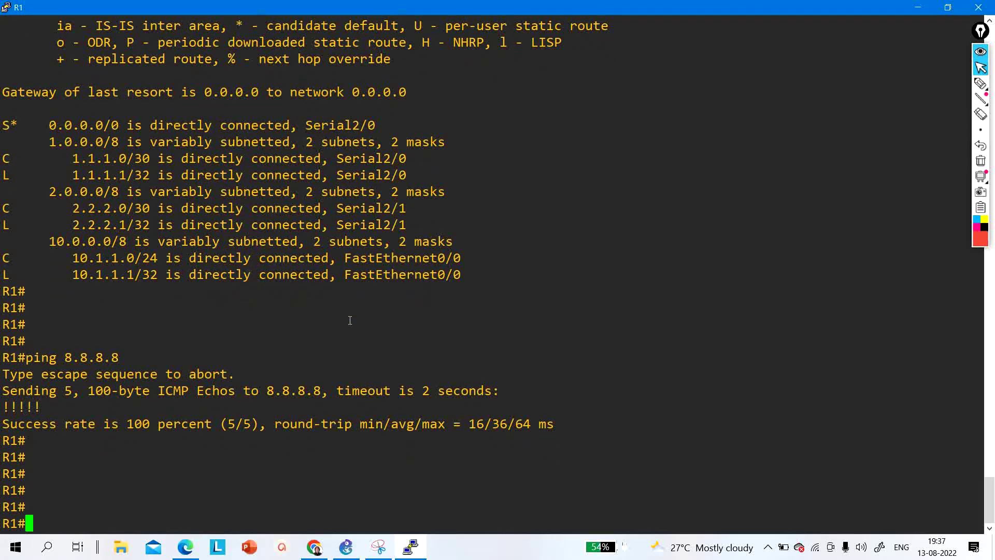
{"action": "type", "text": "tr"}
{"action": "key", "text": "Tab"}
{"action": "type", "text": "8.8.8.8"}
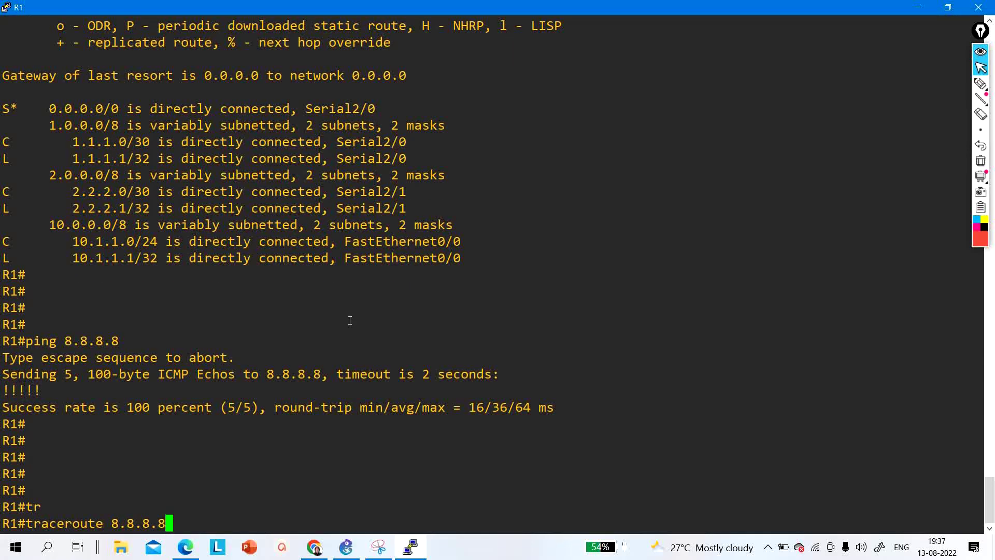
{"action": "key", "text": "Return"}
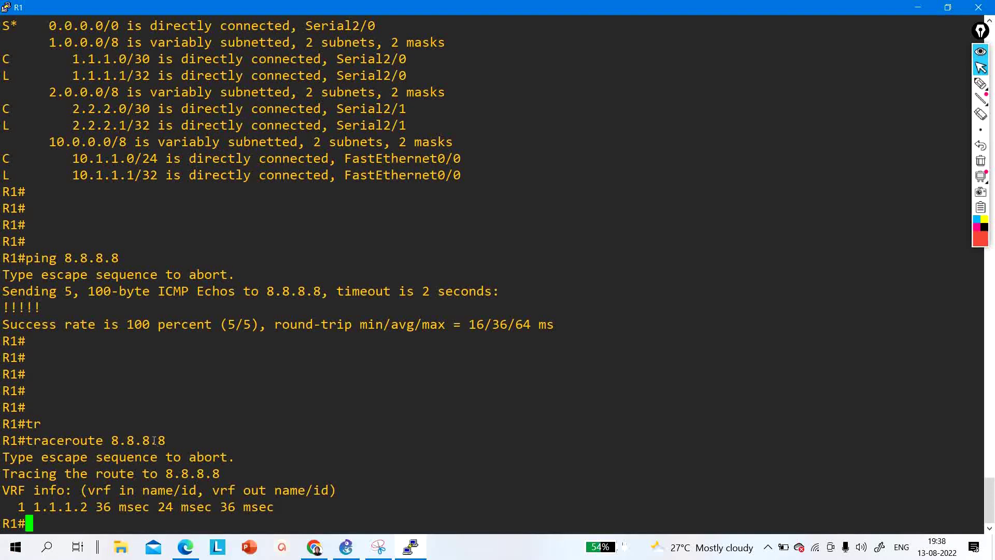
- Highlight the hop address in the traceroute output and return to a clear prompt
{"action": "left_click_drag", "start_coordinate": [22, 513], "coordinate": [90, 498]}
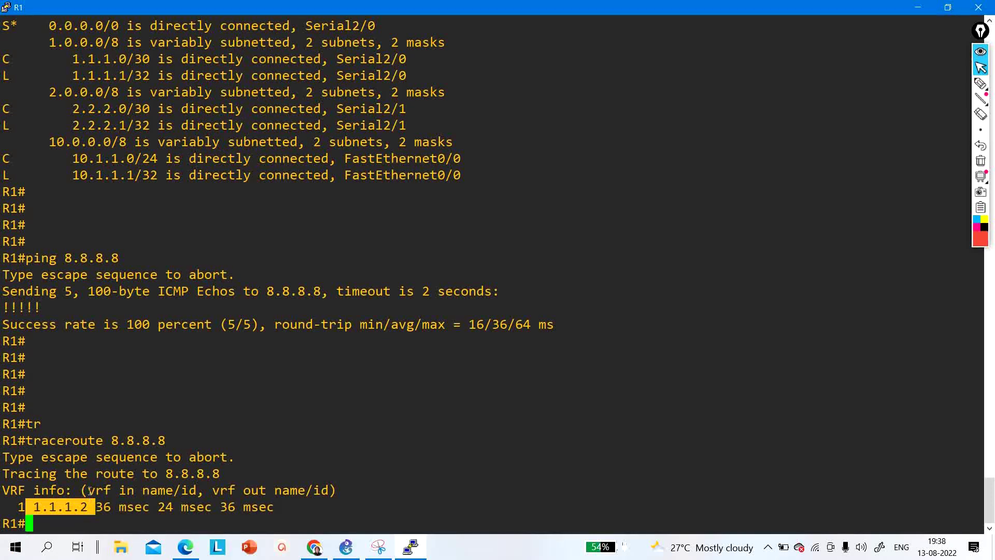
{"action": "key", "text": "Return"}
{"action": "key", "text": "Return"}
{"action": "key", "text": "Return"}
{"action": "key", "text": "Return"}
{"action": "key", "text": "Return"}
{"action": "key", "text": "Return"}
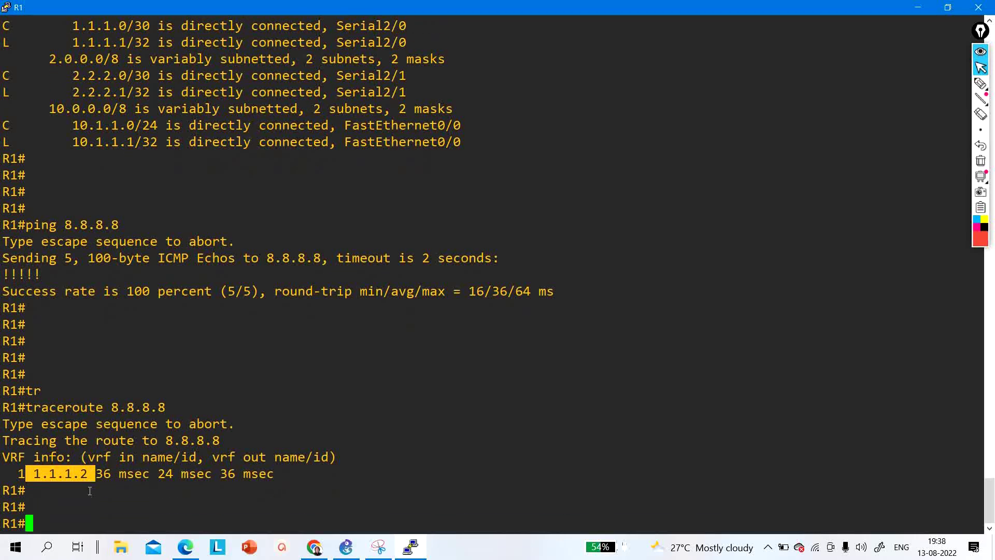
- Enter global configuration mode on R1 with "configure", accepting the default terminal source
{"action": "type", "text": "conf"}
{"action": "key", "text": "Tab"}
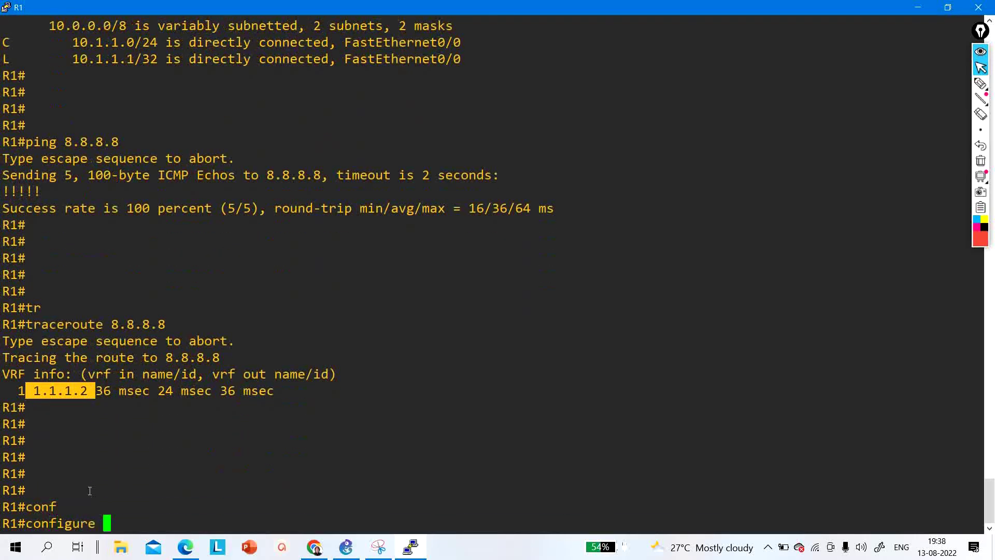
{"action": "key", "text": "Return"}
{"action": "key", "text": "Return"}
{"action": "key", "text": "Return"}
{"action": "key", "text": "Return"}
{"action": "key", "text": "Return"}
- Shut down interface s2/0 on R1 and return to the privileged EXEC prompt
{"action": "type", "text": "int"}
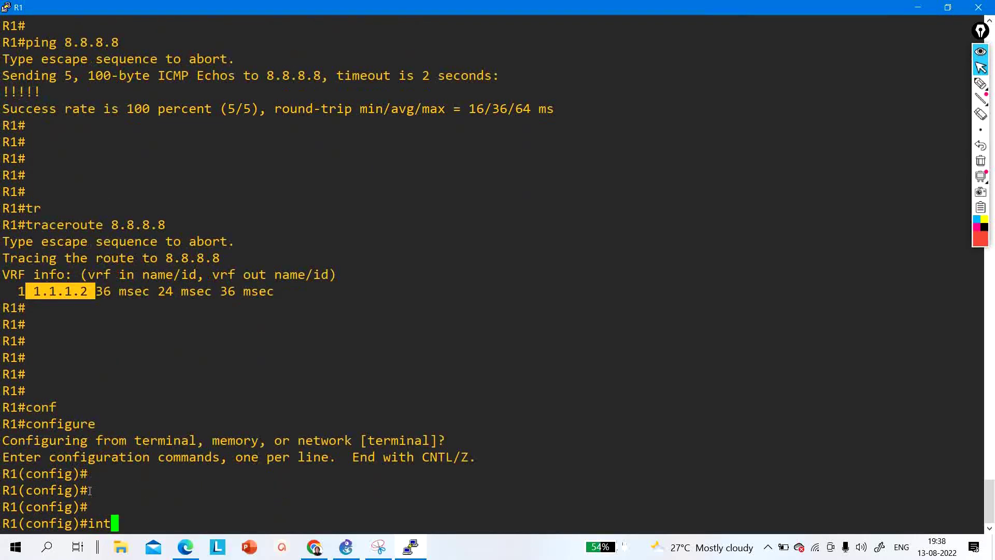
{"action": "type", "text": " s2/0"}
{"action": "key", "text": "Return"}
{"action": "type", "text": "sh"}
{"action": "key", "text": "Tab"}
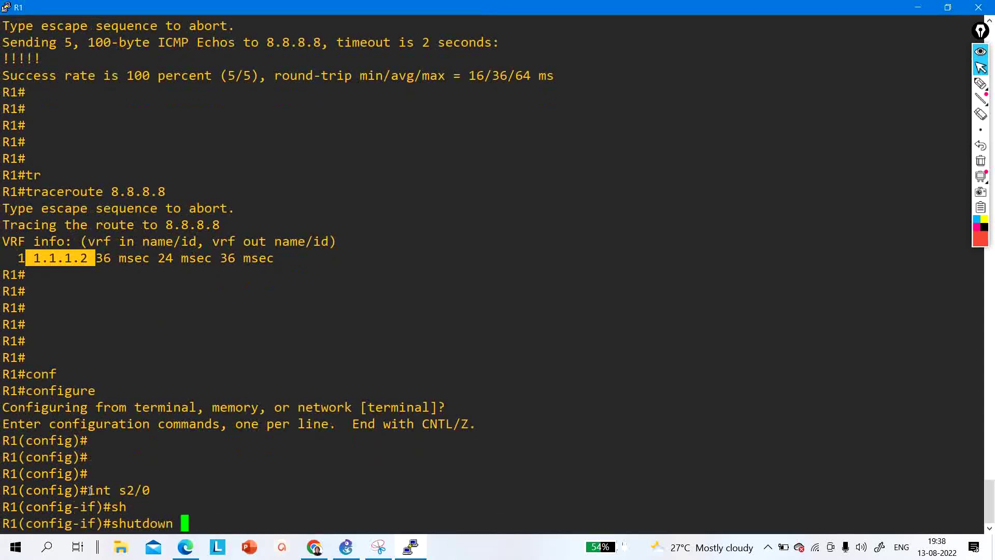
{"action": "key", "text": "Return"}
{"action": "key", "text": "ctrl+z"}
{"action": "key", "text": "Return"}
{"action": "key", "text": "Return"}
{"action": "key", "text": "Return"}
{"action": "key", "text": "Return"}
{"action": "key", "text": "Return"}
{"action": "key", "text": "Return"}
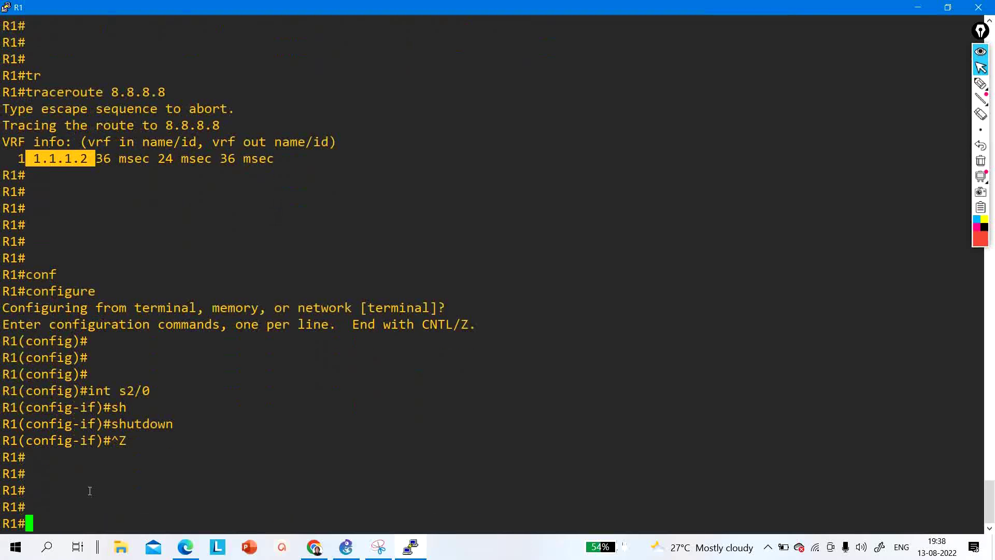
- Ping 8.8.8.8 from R1 to test reachability with the s2/0 link shut down
{"action": "type", "text": "ping "}
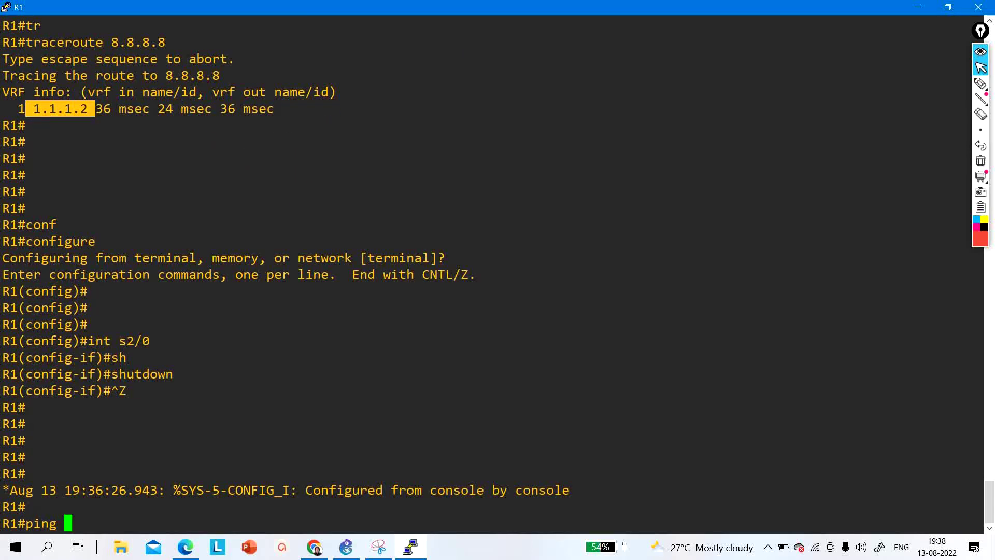
{"action": "type", "text": "8.8.8.8"}
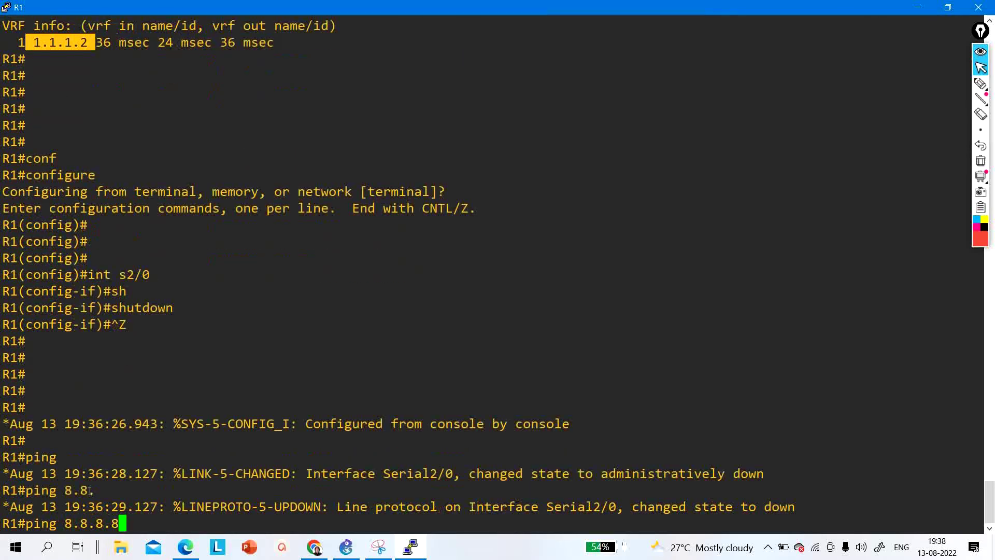
{"action": "key", "text": "Return"}
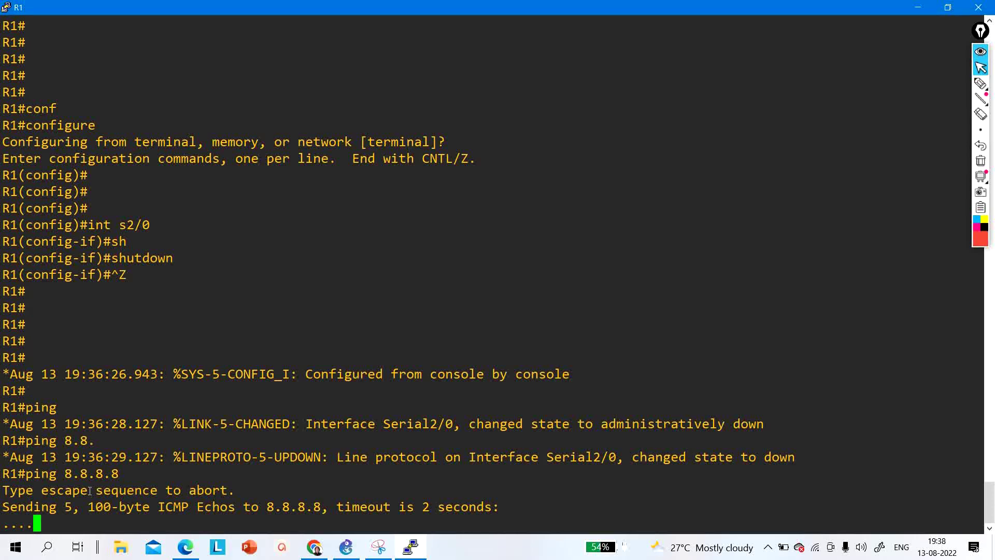
{"action": "key", "text": "Return"}
{"action": "key", "text": "Return"}
{"action": "key", "text": "Return"}
{"action": "key", "text": "Return"}
{"action": "key", "text": "Return"}
- Display R1's routing table with "show ip route" to check for a default route after the s2/0 shutdown
{"action": "type", "text": "sh"}
{"action": "key", "text": "Tab"}
{"action": "type", "text": "ip"}
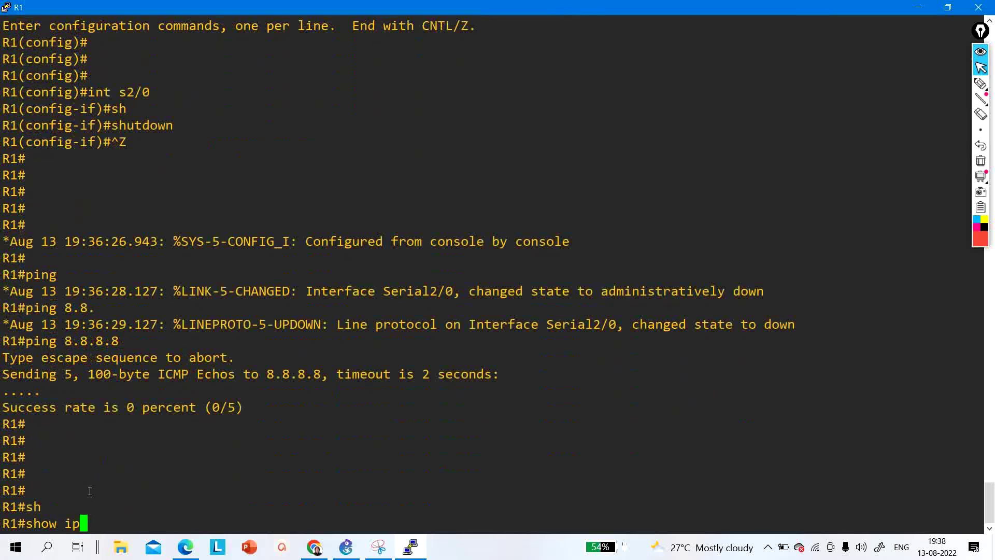
{"action": "type", "text": " ro"}
{"action": "key", "text": "Tab"}
{"action": "key", "text": "Return"}
{"action": "key", "text": "Return"}
{"action": "key", "text": "Return"}
{"action": "key", "text": "Return"}
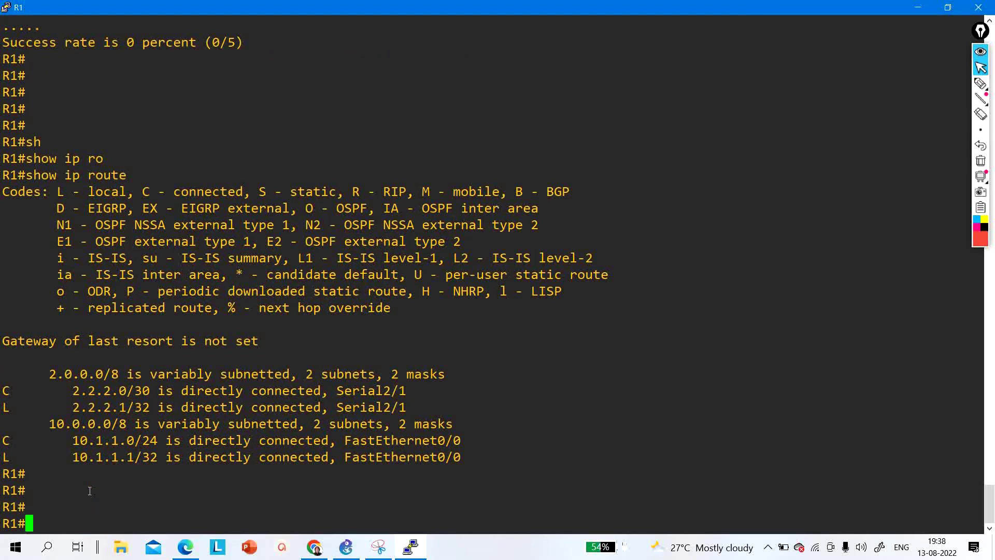
- Return to global configuration mode on R1 with "configure", using the default terminal source
{"action": "type", "text": "conf"}
{"action": "key", "text": "Tab"}
{"action": "key", "text": "Return"}
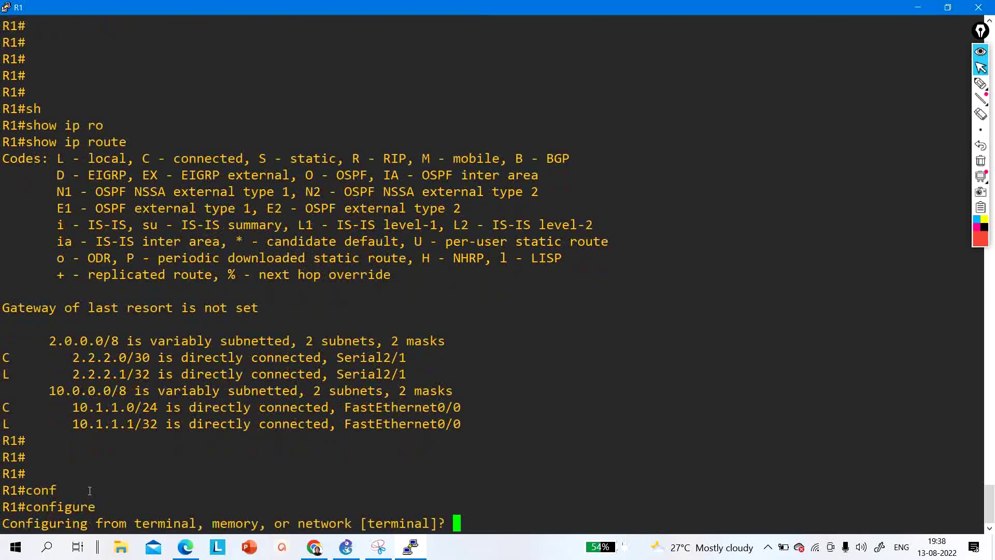
{"action": "key", "text": "Return"}
{"action": "key", "text": "Return"}
{"action": "key", "text": "Return"}
{"action": "key", "text": "Return"}
- Add a second default static route on R1 with "ip route 0.0.0.0 0.0.0.0 s2/1"
{"action": "type", "text": "ip ro"}
{"action": "key", "text": "Tab"}
{"action": "type", "text": "ut"}
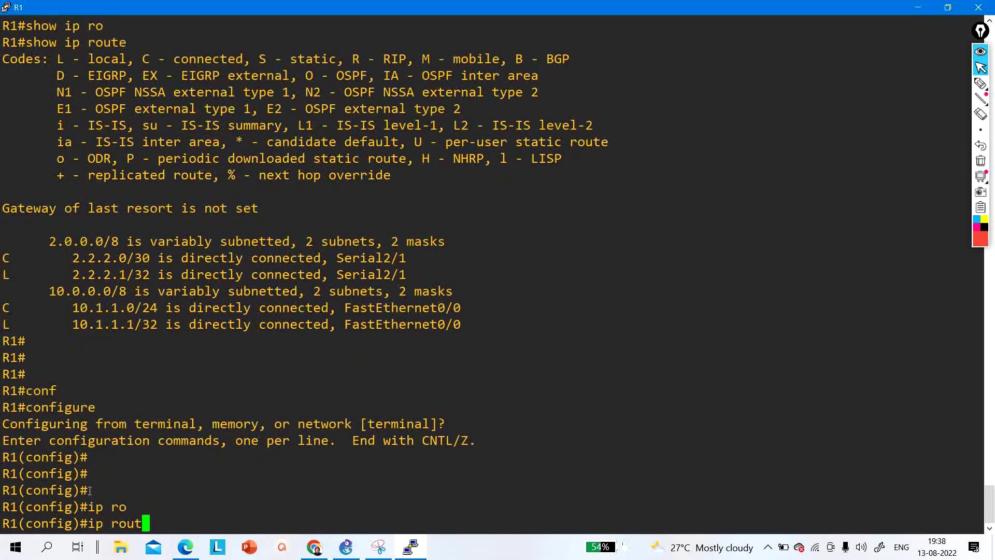
{"action": "type", "text": "e 0.0.0.0 0.0.0.0 "}
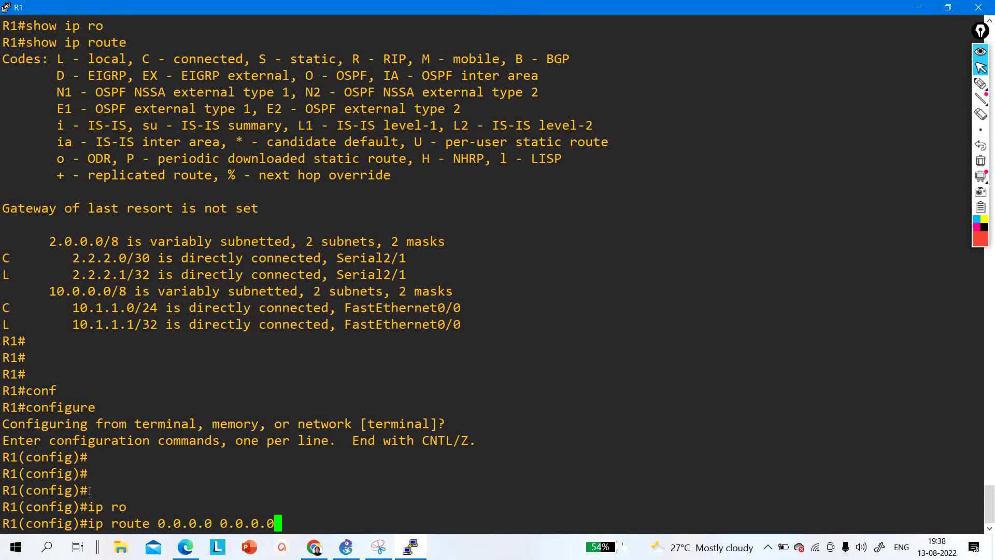
{"action": "type", "text": "s2/1"}
{"action": "key", "text": "Return"}
{"action": "key", "text": "Return"}
{"action": "key", "text": "Return"}
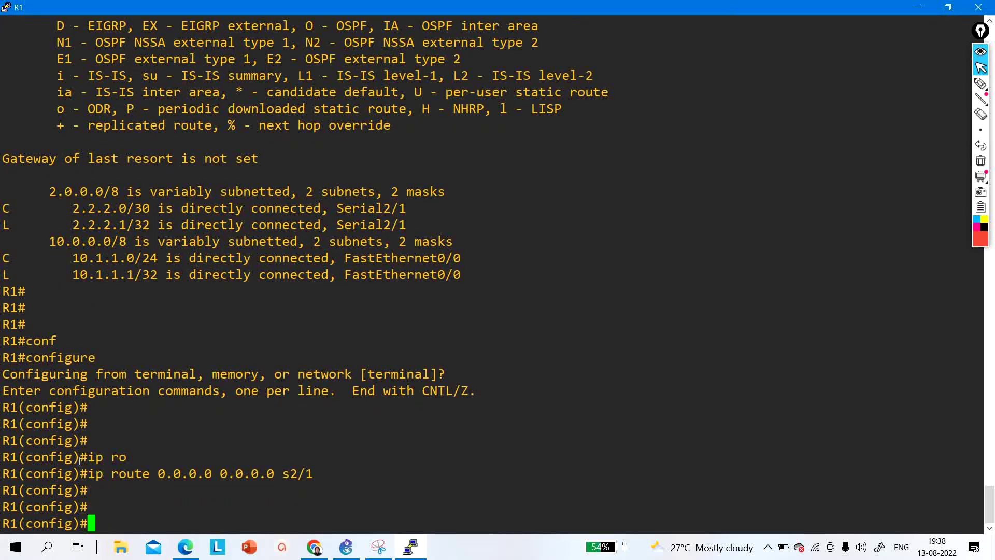
- Highlight the s2/1 exit interface in the entered route command and leave configuration mode
{"action": "left_click_drag", "start_coordinate": [286, 474], "coordinate": [311, 468]}
{"action": "left_click", "coordinate": [262, 469]}
{"action": "key", "text": "ctrl+z"}
{"action": "key", "text": "Return"}
{"action": "key", "text": "Return"}
{"action": "key", "text": "Return"}
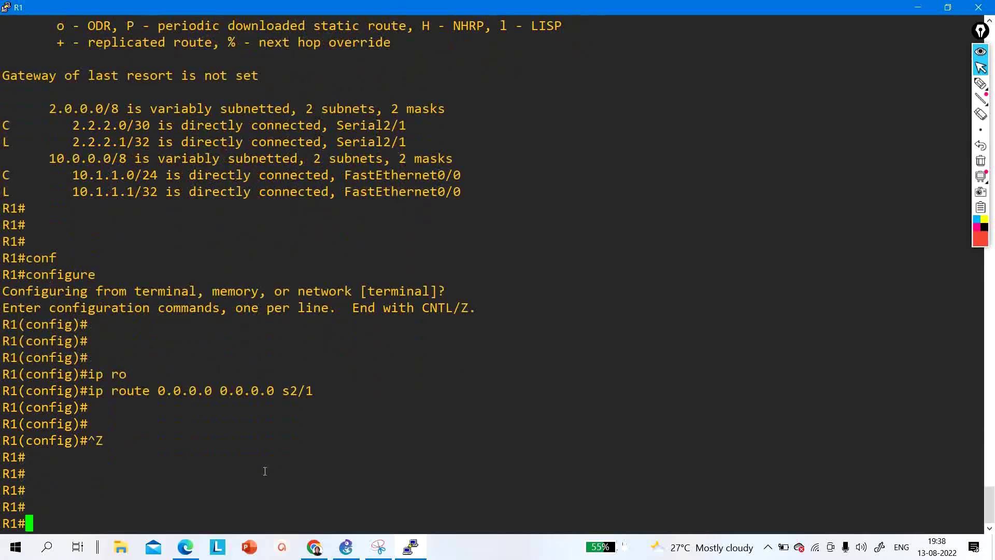
- Ping 8.8.8.8 from R1 again to test reachability over the s2/1 default route
{"action": "key", "text": "Return"}
{"action": "key", "text": "Up"}
{"action": "key", "text": "Up"}
{"action": "key", "text": "Return"}
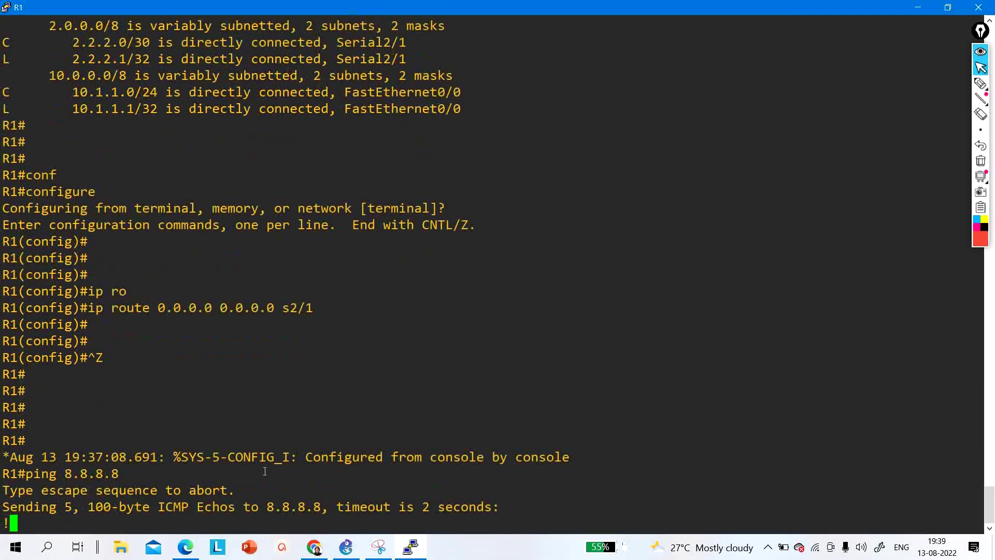
- Repeat the ping to 8.8.8.8 from R1 to recheck reachability
{"action": "key", "text": "Return"}
{"action": "key", "text": "Return"}
{"action": "key", "text": "Return"}
{"action": "key", "text": "Return"}
{"action": "key", "text": "Return"}
{"action": "key", "text": "Up"}
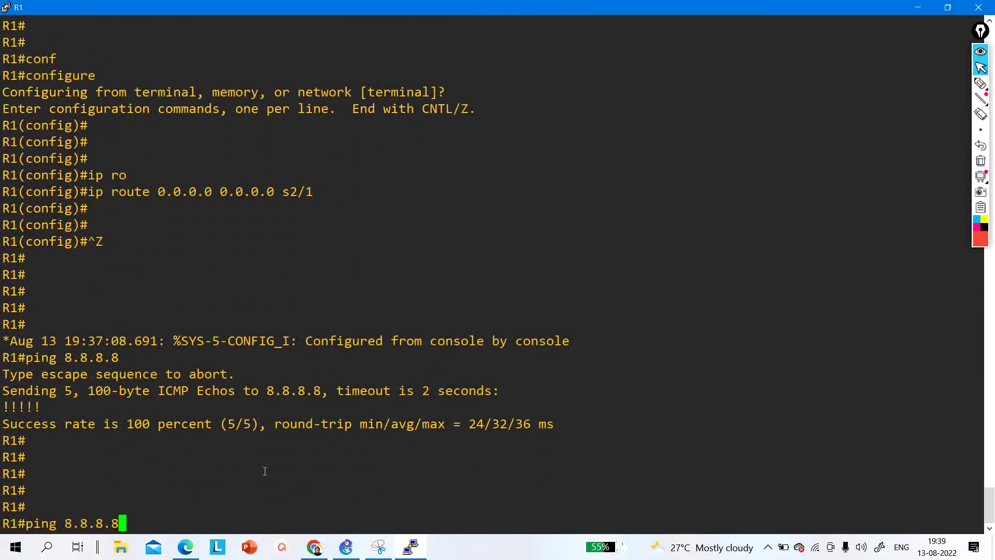
{"action": "key", "text": "Return"}
{"action": "key", "text": "Return"}
{"action": "key", "text": "Return"}
{"action": "key", "text": "Return"}
{"action": "key", "text": "Return"}
- Trace the route from R1 to 8.8.8.8 with "traceroute 8.8.8.8" and highlight the first-hop address
{"action": "key", "text": "Up"}
{"action": "key", "text": "Up"}
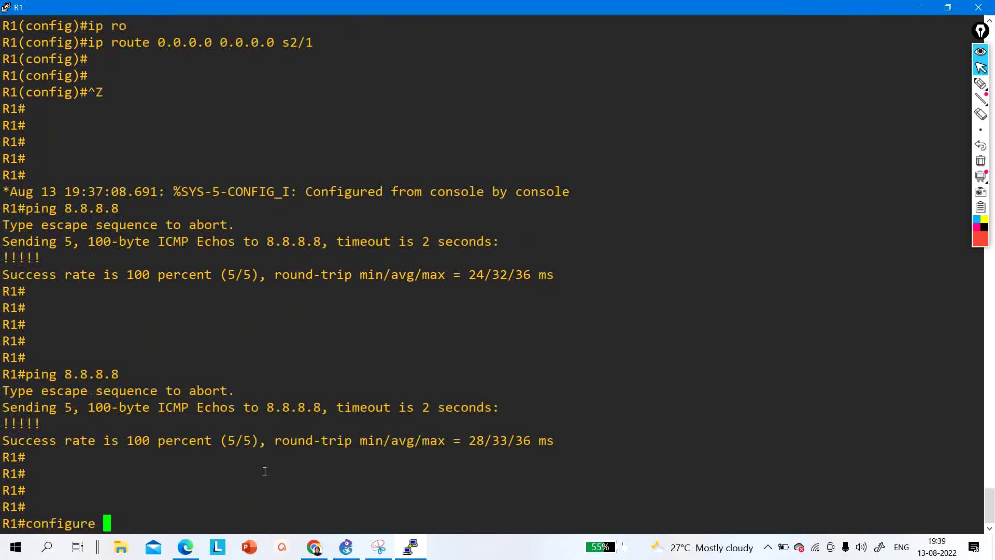
{"action": "key", "text": "Down"}
{"action": "key", "text": "Down"}
{"action": "key", "text": "Up"}
{"action": "key", "text": "Down"}
{"action": "key", "text": "BackSpace"}
{"action": "key", "text": "BackSpace"}
{"action": "key", "text": "BackSpace"}
{"action": "key", "text": "BackSpace"}
{"action": "key", "text": "BackSpace"}
{"action": "key", "text": "BackSpace"}
{"action": "key", "text": "BackSpace"}
{"action": "key", "text": "BackSpace"}
{"action": "key", "text": "BackSpace"}
{"action": "key", "text": "BackSpace"}
{"action": "key", "text": "BackSpace"}
{"action": "key", "text": "BackSpace"}
{"action": "type", "text": "t"}
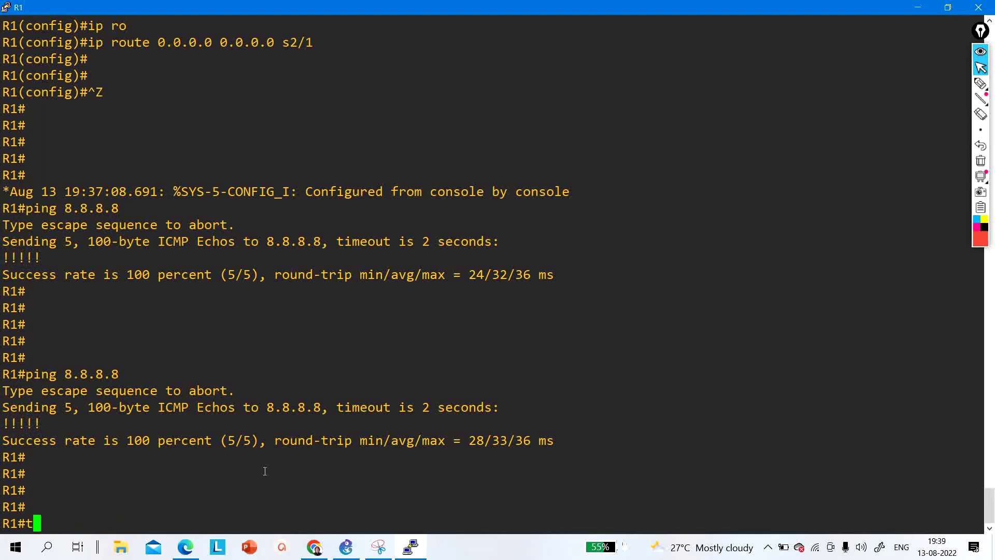
{"action": "type", "text": "r"}
{"action": "key", "text": "Tab"}
{"action": "type", "text": "8.8.8.8"}
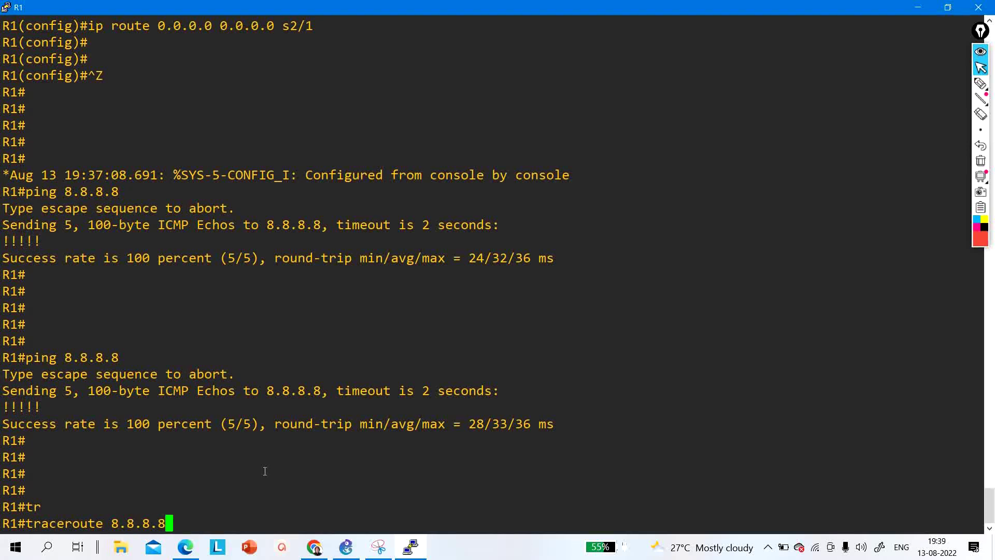
{"action": "key", "text": "Return"}
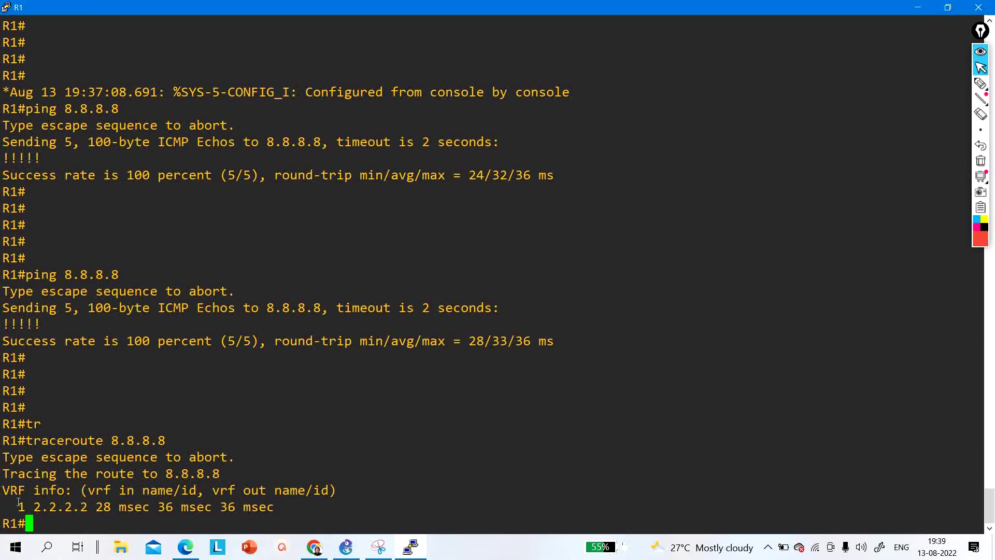
{"action": "left_click_drag", "start_coordinate": [25, 503], "coordinate": [89, 506]}
{"action": "left_click", "coordinate": [292, 437]}
- Enter global configuration mode on R1 with "configure", using the default terminal source
{"action": "key", "text": "Return"}
{"action": "key", "text": "Return"}
{"action": "key", "text": "Return"}
{"action": "type", "text": "conf"}
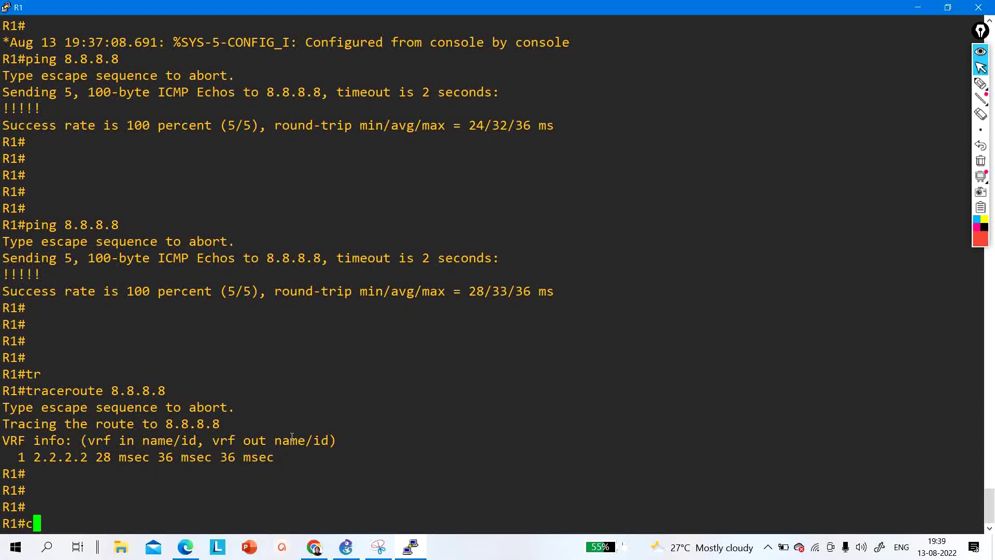
{"action": "key", "text": "Tab"}
{"action": "key", "text": "Return"}
{"action": "key", "text": "Return"}
{"action": "key", "text": "Return"}
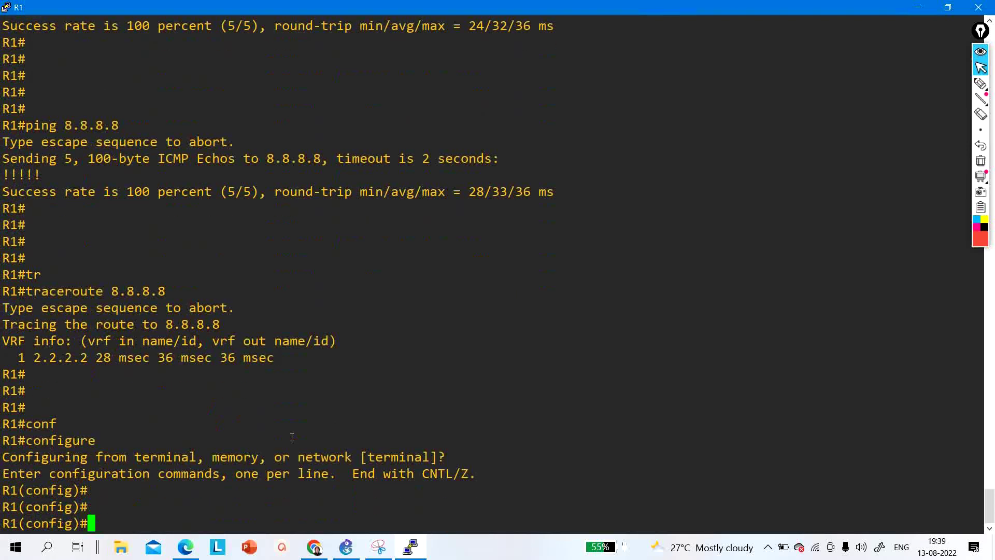
- Re-enable interface s2/0 on R1 with "no shutdown" and leave configuration mode
{"action": "type", "text": "int s2/0"}
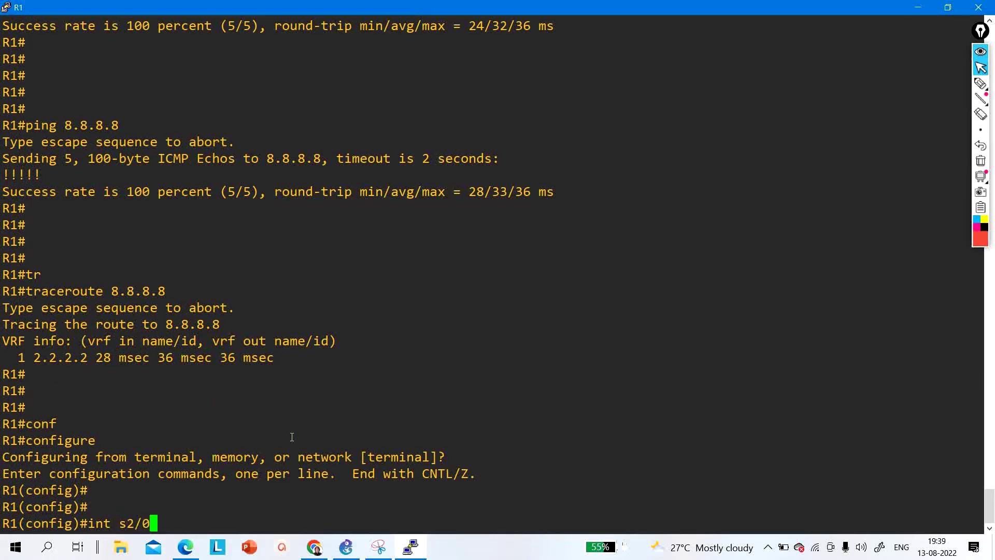
{"action": "key", "text": "Return"}
{"action": "type", "text": "no sh"}
{"action": "key", "text": "Tab"}
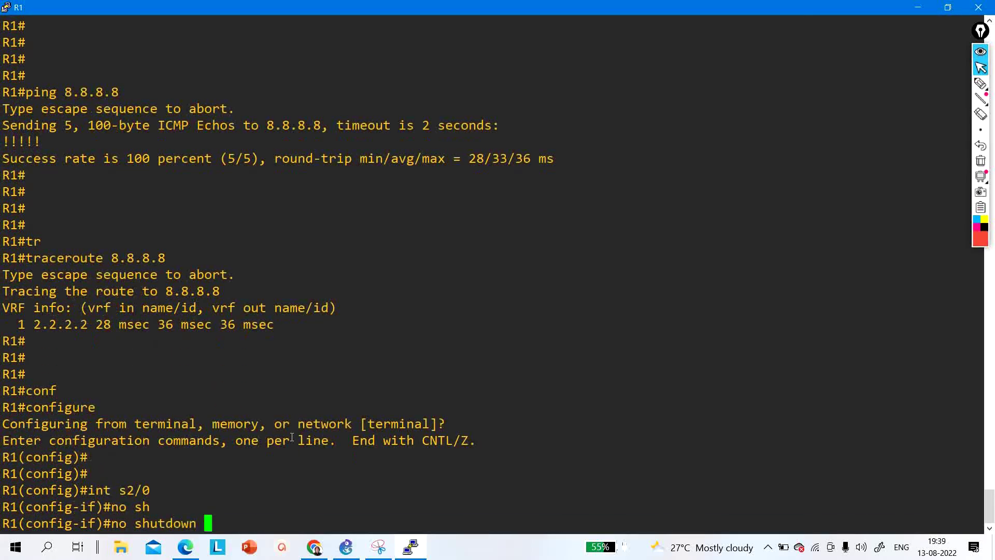
{"action": "key", "text": "Return"}
{"action": "key", "text": "Return"}
{"action": "key", "text": "Return"}
{"action": "key", "text": "Return"}
{"action": "key", "text": "Return"}
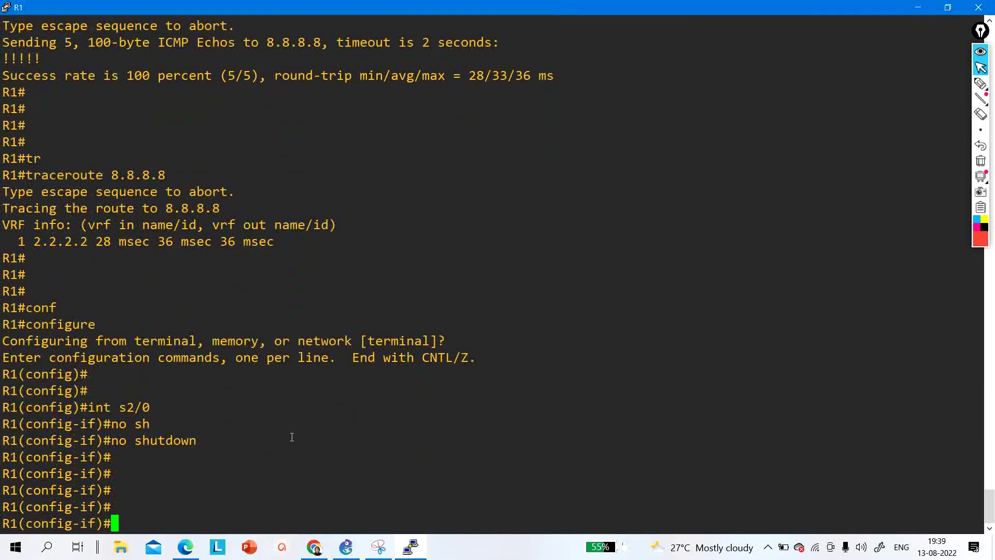
{"action": "key", "text": "ctrl+z"}
- Run "traceroute 8.8.8.8" from R1 after re-enabling s2/0, then interrupt the trace
{"action": "key", "text": "Return"}
{"action": "key", "text": "Return"}
{"action": "key", "text": "Return"}
{"action": "key", "text": "Return"}
{"action": "key", "text": "Up"}
{"action": "key", "text": "Up"}
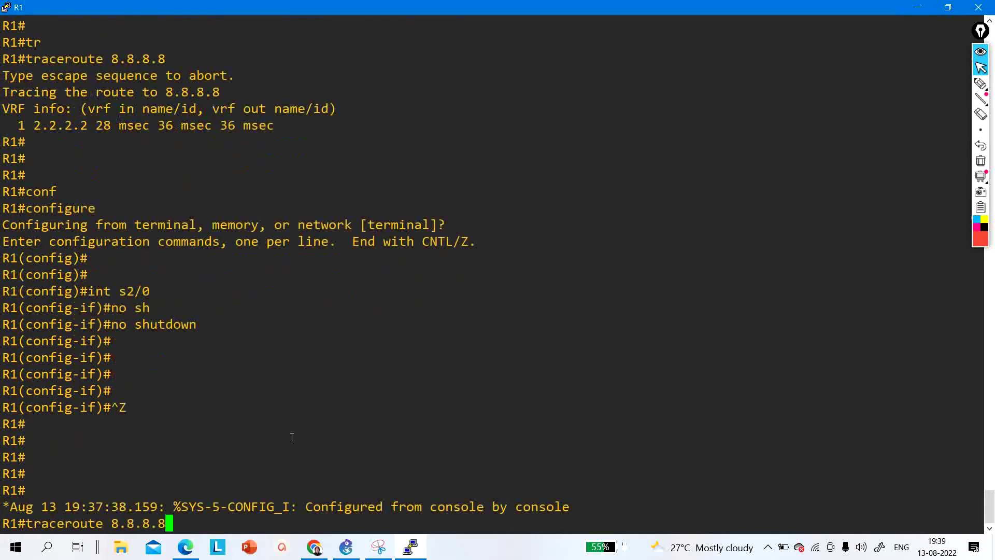
{"action": "key", "text": "Return"}
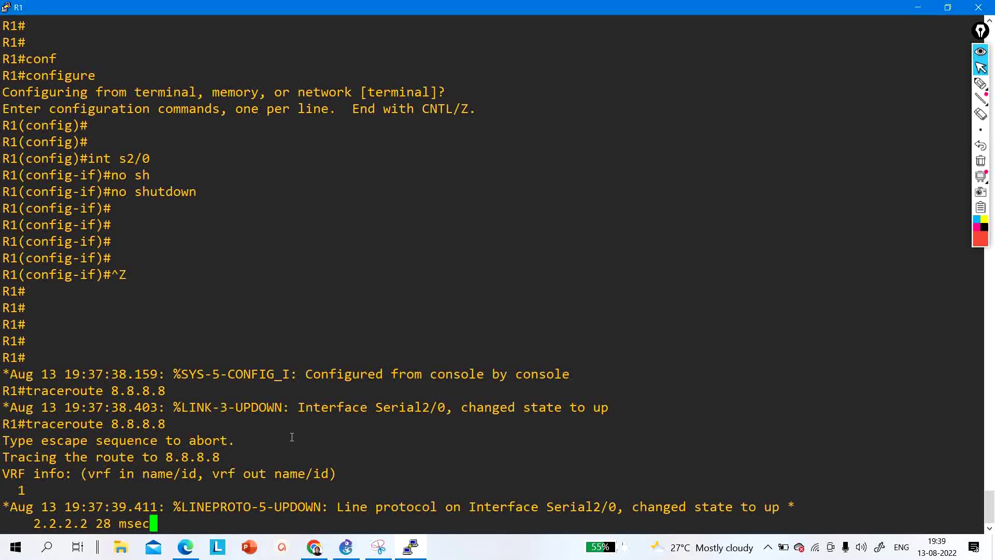
{"action": "key", "text": "ctrl+shift+6"}
{"action": "key", "text": "Return"}
{"action": "key", "text": "Return"}
{"action": "key", "text": "Return"}
{"action": "key", "text": "Return"}
{"action": "key", "text": "Return"}
{"action": "key", "text": "Return"}
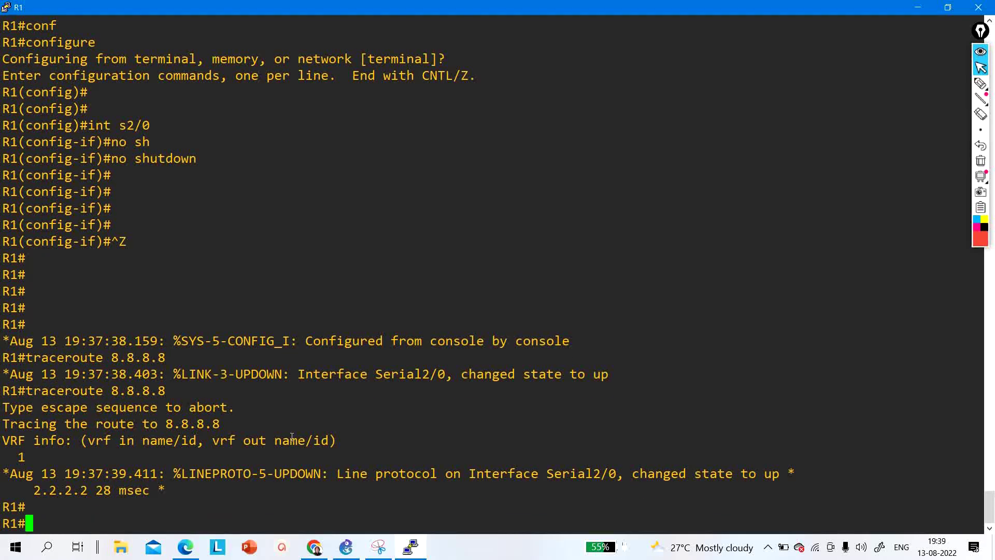
- Repeat the traceroute to 8.8.8.8 from R1 to recheck which ISP carries the traffic
{"action": "key", "text": "Up"}
{"action": "key", "text": "Return"}
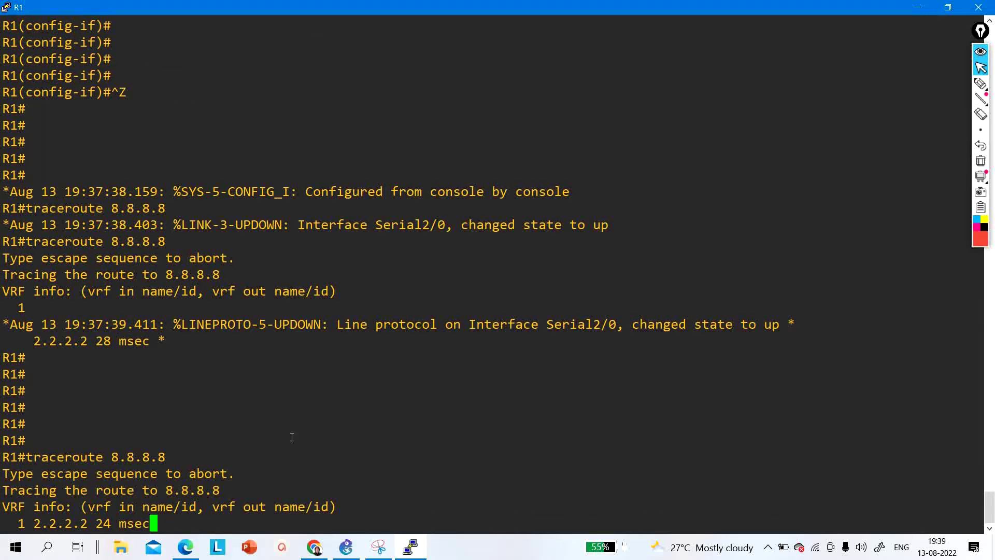
{"action": "key", "text": "ctrl+shift+6"}
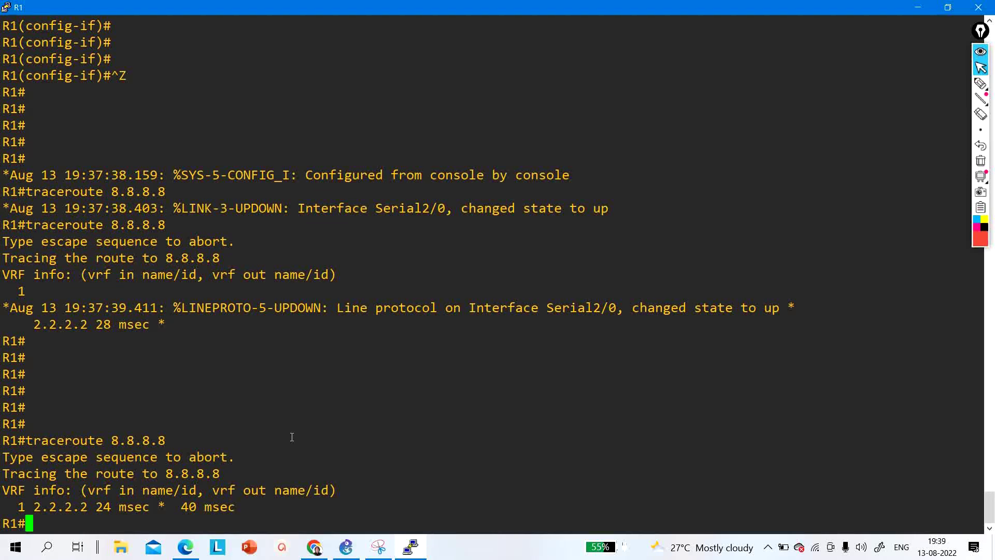
{"action": "key", "text": "Return"}
{"action": "key", "text": "Return"}
{"action": "key", "text": "Return"}
{"action": "key", "text": "Return"}
{"action": "key", "text": "Return"}
{"action": "key", "text": "Return"}
- Return to global configuration mode on R1 with "configure", accepting the terminal source
{"action": "type", "text": "con"}
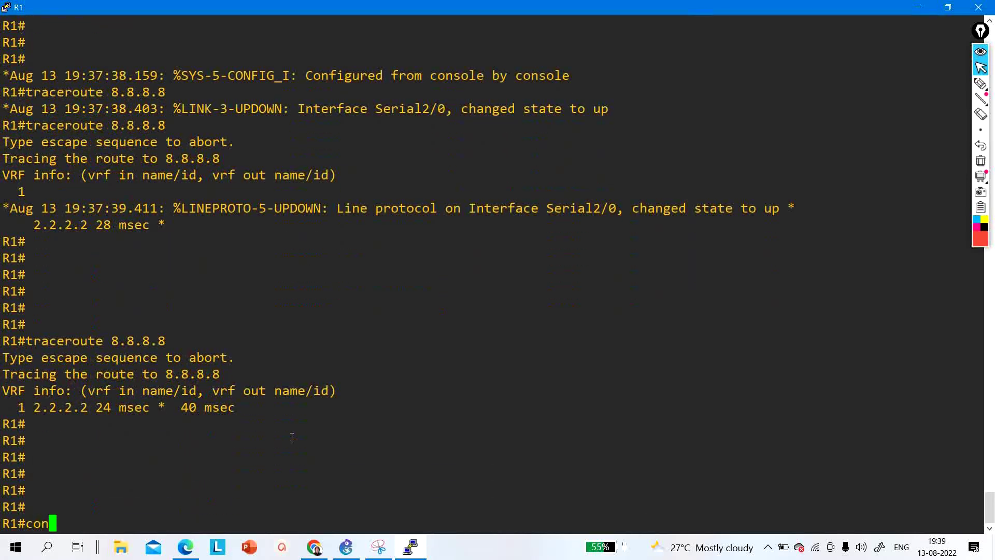
{"action": "type", "text": "f"}
{"action": "key", "text": "Tab"}
{"action": "key", "text": "Return"}
{"action": "key", "text": "Return"}
{"action": "key", "text": "Return"}
{"action": "key", "text": "Return"}
{"action": "key", "text": "Return"}
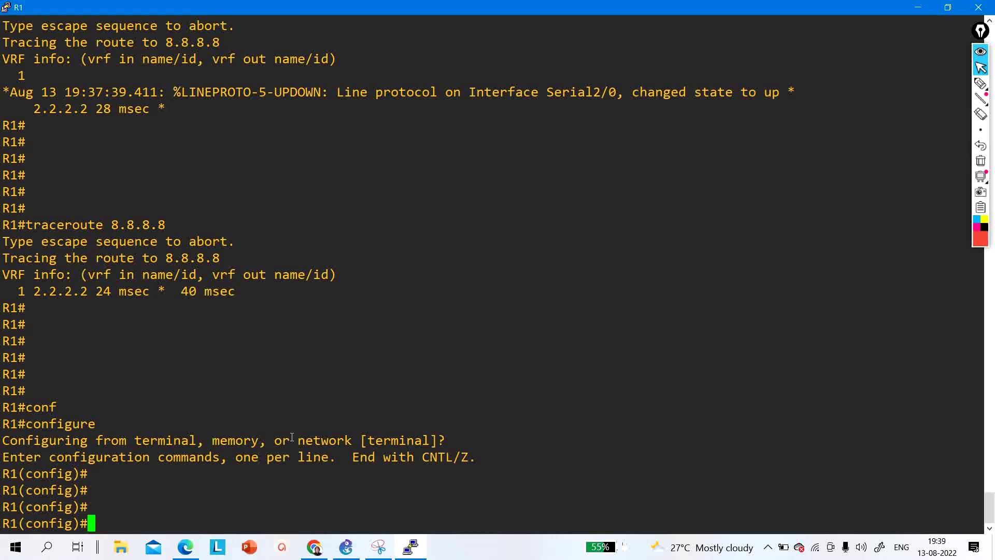
- Remove the s2/1 default route with "no ip route 0.0.0.0 0.0.0.0 s2/1" and leave configuration mode
{"action": "type", "text": "no ip ro"}
{"action": "key", "text": "Tab"}
{"action": "type", "text": "0"}
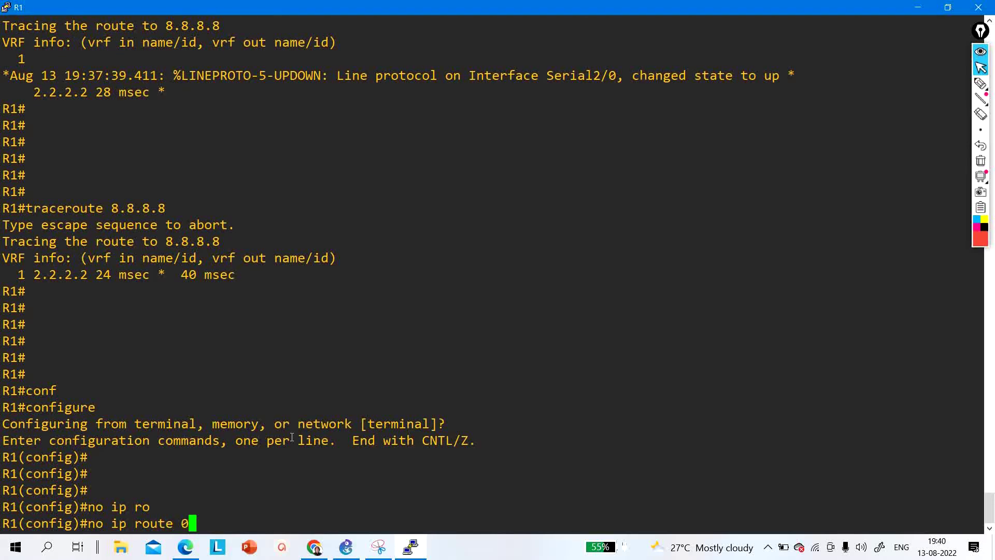
{"action": "type", "text": ".0.0.0 0"}
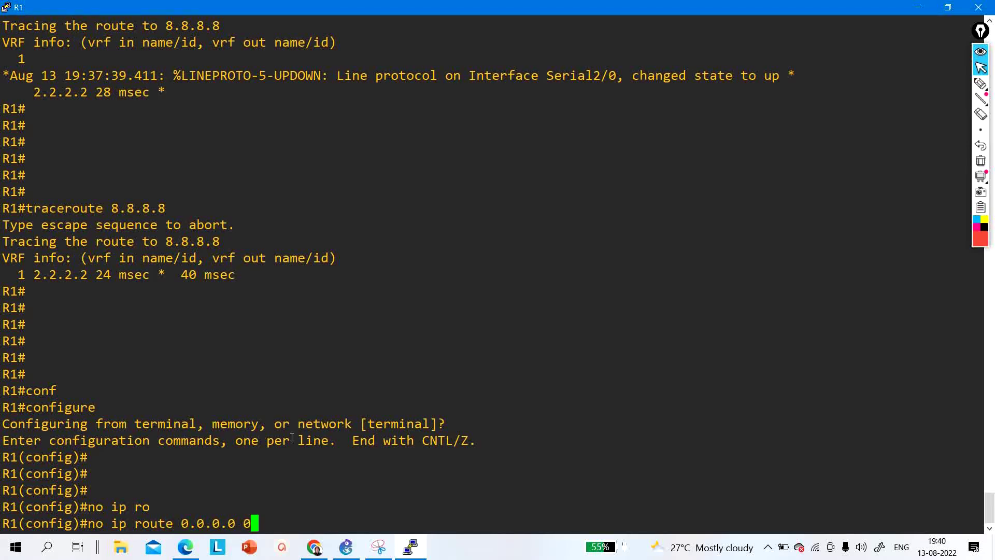
{"action": "type", "text": ".0.0.0 s"}
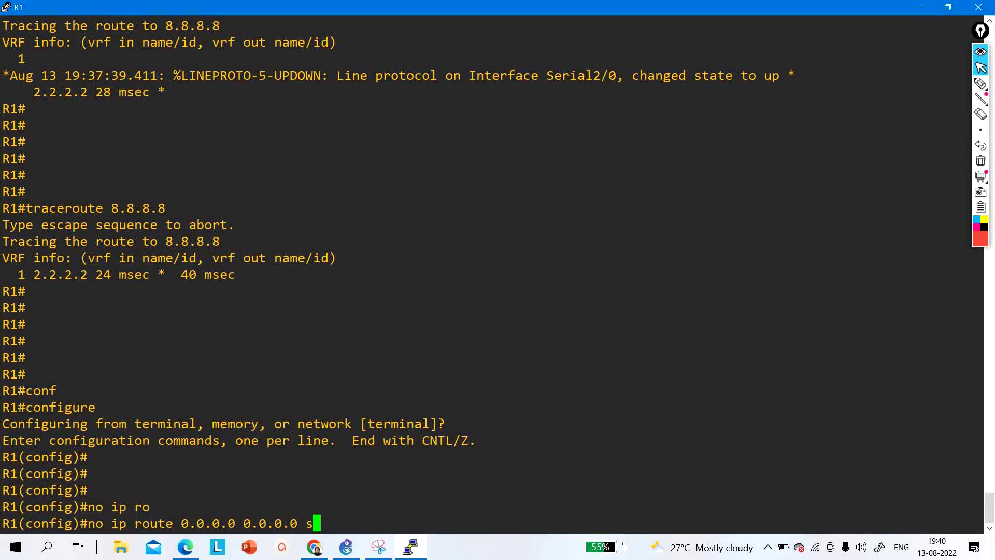
{"action": "type", "text": "2/1"}
{"action": "key", "text": "Return"}
{"action": "key", "text": "Return"}
{"action": "key", "text": "Return"}
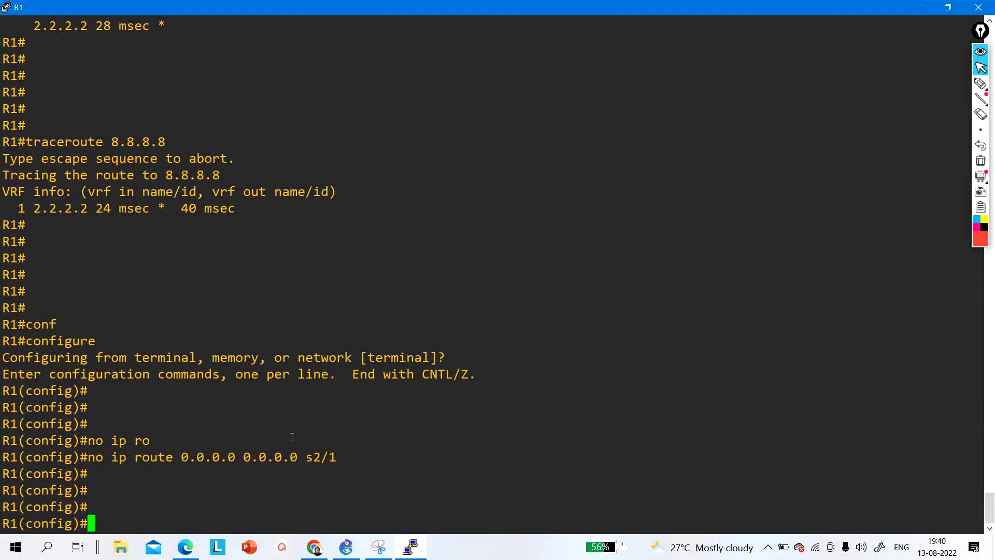
{"action": "key", "text": "ctrl+z"}
{"action": "key", "text": "Return"}
{"action": "key", "text": "Return"}
{"action": "type", "text": "sh"}
{"action": "key", "text": "Tab"}
{"action": "type", "text": "ipp rop"}
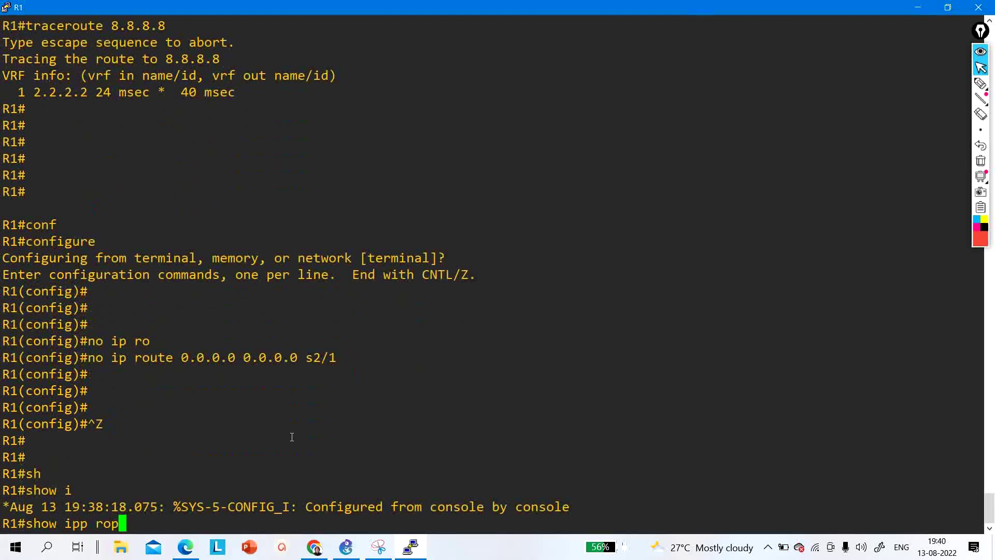
{"action": "key", "text": "Tab"}
{"action": "key", "text": "BackSpace"}
{"action": "key", "text": "Tab"}
{"action": "key", "text": "Return"}
{"action": "key", "text": "Return"}
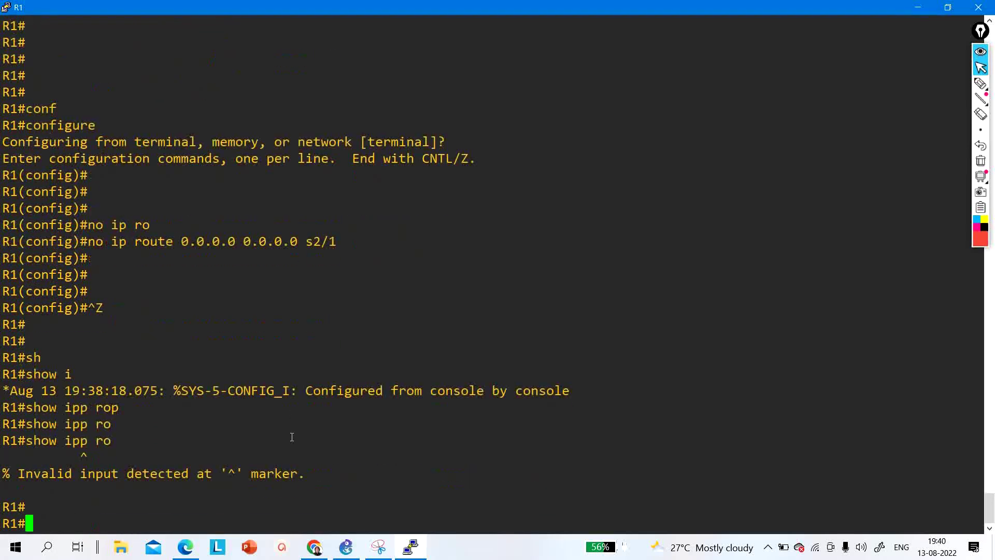
{"action": "key", "text": "Return"}
{"action": "key", "text": "Return"}
- Display R1's routing table with "show ip route" and highlight the static default route entry through Serial2/0
{"action": "key", "text": "Up"}
{"action": "type", "text": "u"}
{"action": "key", "text": "Tab"}
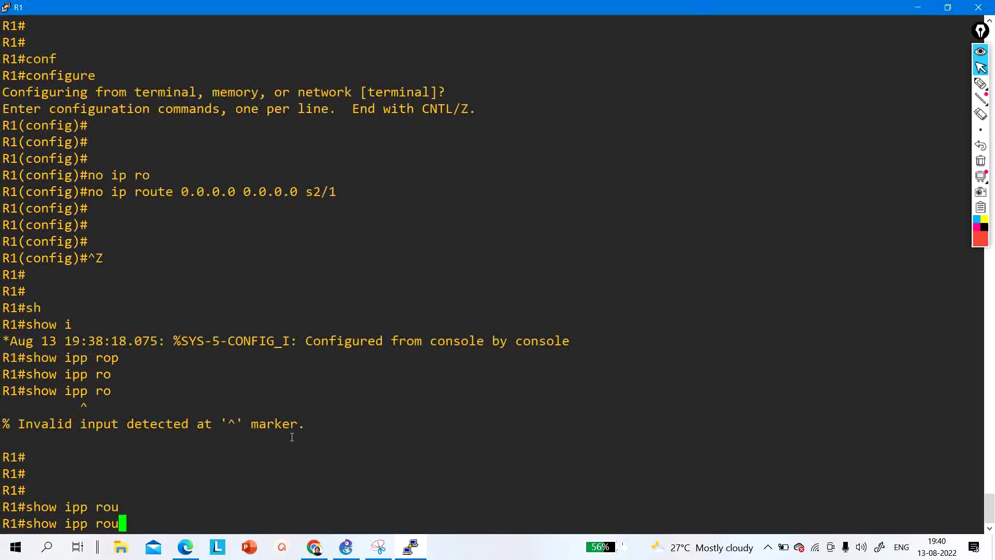
{"action": "key", "text": "BackSpace"}
{"action": "key", "text": "BackSpace"}
{"action": "key", "text": "BackSpace"}
{"action": "key", "text": "BackSpace"}
{"action": "key", "text": "BackSpace"}
{"action": "type", "text": "ro"}
{"action": "key", "text": "Tab"}
{"action": "key", "text": "Return"}
{"action": "key", "text": "Return"}
{"action": "key", "text": "Return"}
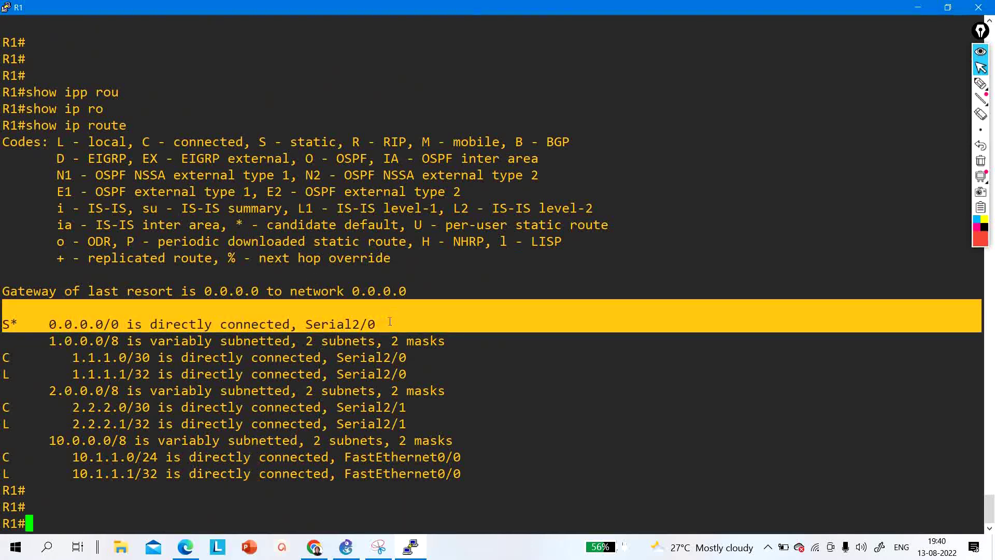
{"action": "left_click_drag", "start_coordinate": [980, 323], "coordinate": [2, 323]}
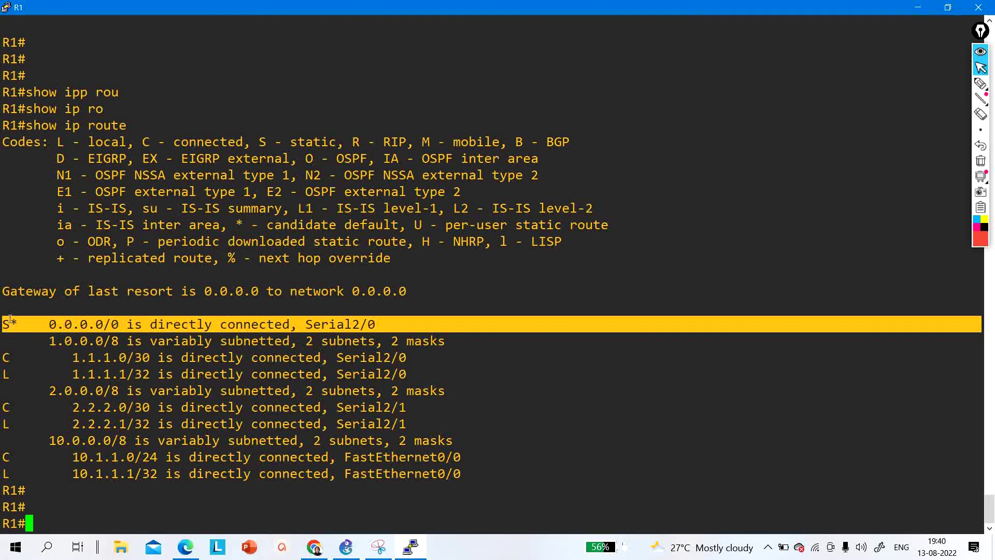
- Trace the route to 8.8.8.8 from R1 with only the s2/0 default route, and highlight the first-hop address
{"action": "key", "text": "Return"}
{"action": "key", "text": "Return"}
{"action": "key", "text": "Return"}
{"action": "key", "text": "Up"}
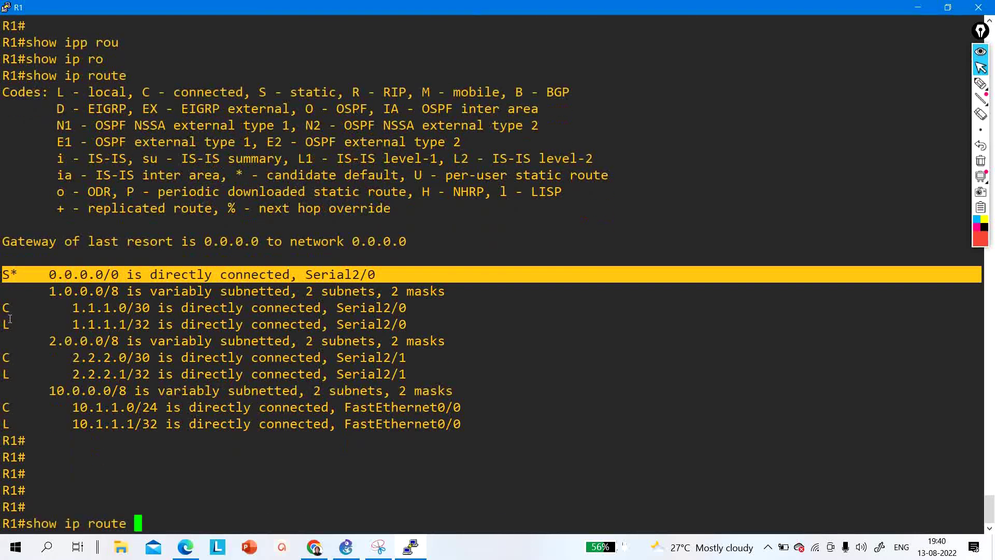
{"action": "key", "text": "BackSpace"}
{"action": "key", "text": "BackSpace"}
{"action": "key", "text": "BackSpace"}
{"action": "key", "text": "BackSpace"}
{"action": "key", "text": "BackSpace"}
{"action": "key", "text": "BackSpace"}
{"action": "key", "text": "BackSpace"}
{"action": "key", "text": "BackSpace"}
{"action": "key", "text": "BackSpace"}
{"action": "key", "text": "BackSpace"}
{"action": "key", "text": "BackSpace"}
{"action": "key", "text": "BackSpace"}
{"action": "key", "text": "BackSpace"}
{"action": "key", "text": "BackSpace"}
{"action": "type", "text": "configure"}
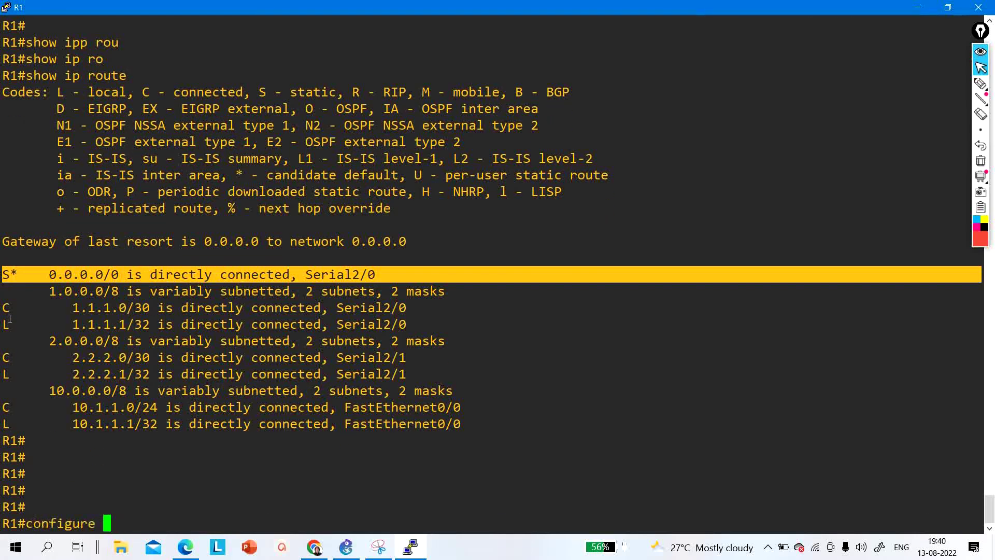
{"action": "key", "text": "Up"}
{"action": "key", "text": "Return"}
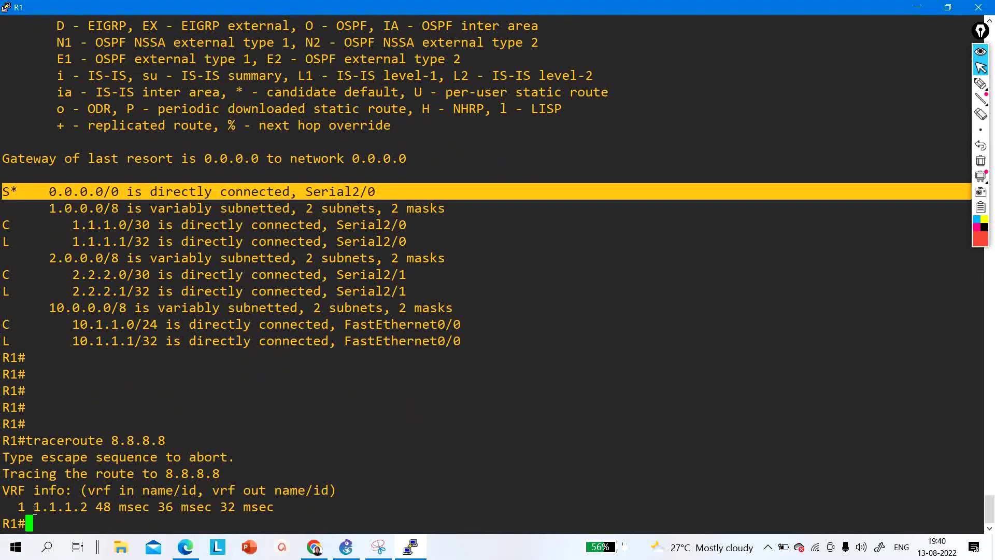
{"action": "left_click_drag", "start_coordinate": [33, 507], "coordinate": [84, 506]}
{"action": "left_click", "coordinate": [105, 506]}
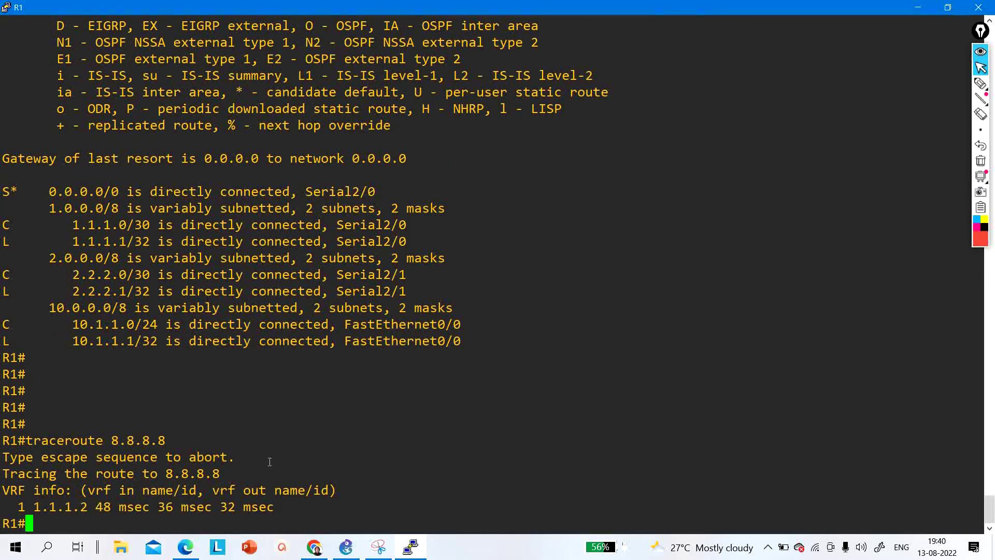
- Go back into global configuration mode on R1 with "configure", using the default terminal source
{"action": "key", "text": "Return"}
{"action": "key", "text": "Return"}
{"action": "key", "text": "Return"}
{"action": "key", "text": "Return"}
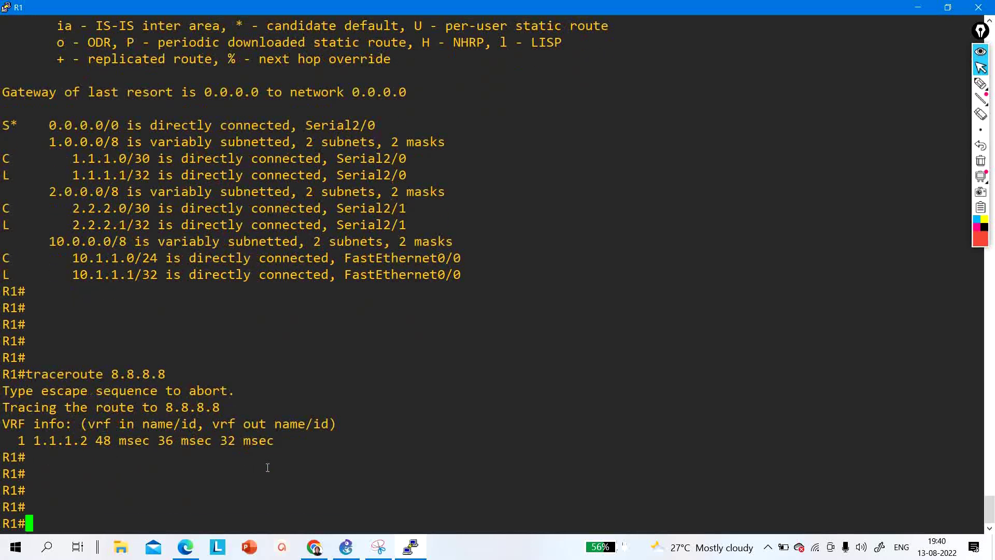
{"action": "type", "text": "conf"}
{"action": "key", "text": "Tab"}
{"action": "key", "text": "Return"}
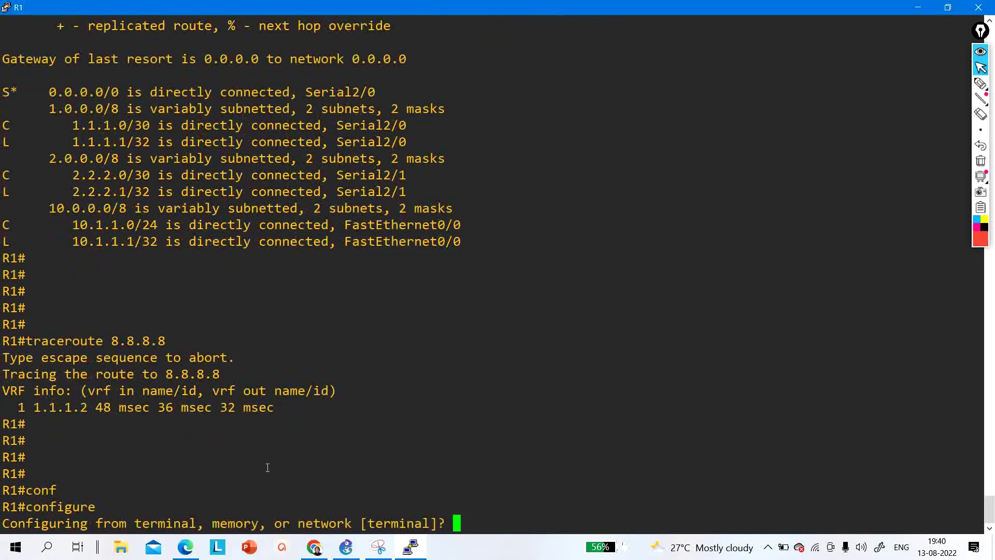
{"action": "key", "text": "Return"}
{"action": "key", "text": "Return"}
{"action": "key", "text": "Return"}
{"action": "key", "text": "Return"}
- Add a backup default route on R1 with "ip route 0.0.0.0 0.0.0.0 s2/1 10", highlight its distance value, and leave configuration mode
{"action": "type", "text": "ip ro"}
{"action": "key", "text": "Tab"}
{"action": "type", "text": "ut"}
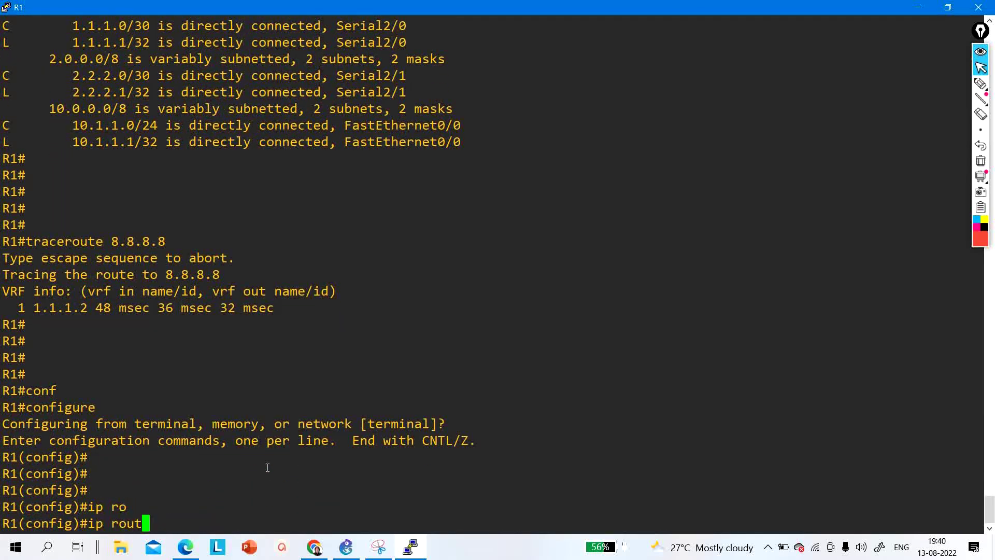
{"action": "type", "text": "e 0.0.0.0 0.0.0.0"}
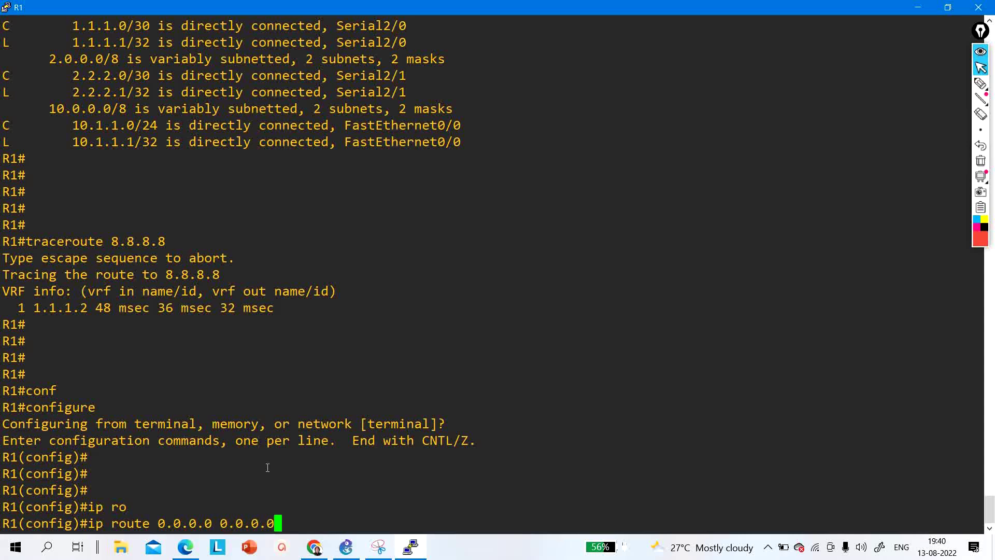
{"action": "type", "text": " s2/1 ?"}
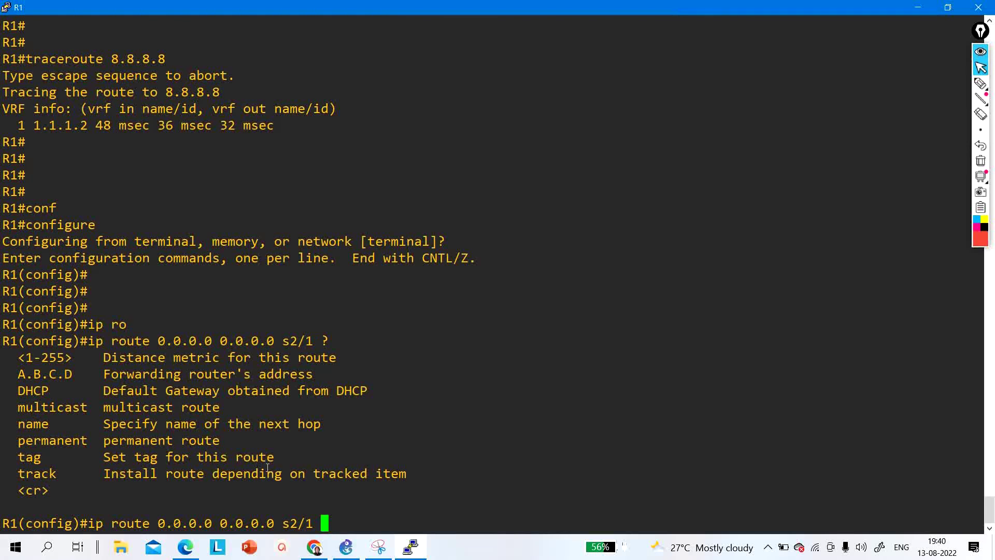
{"action": "type", "text": "10"}
{"action": "key", "text": "Return"}
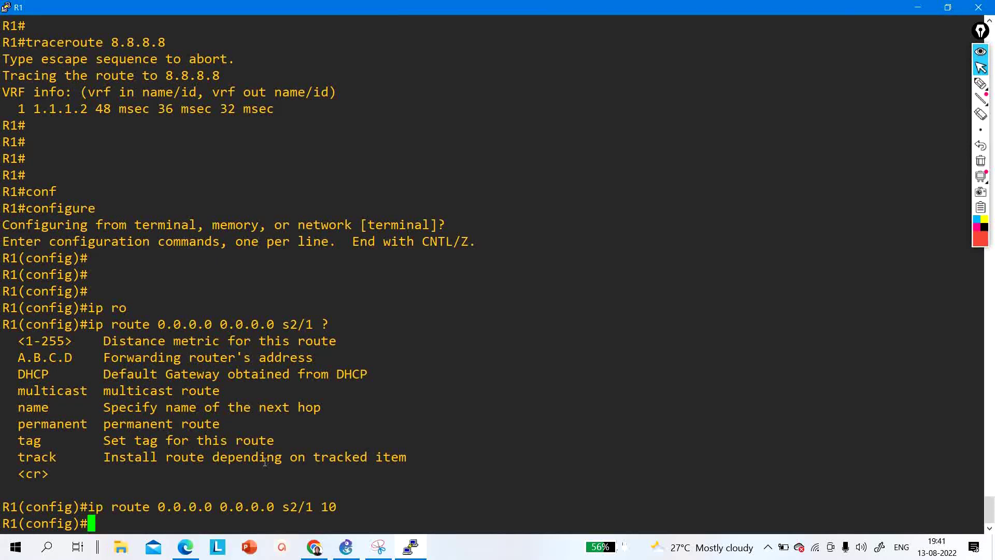
{"action": "left_click_drag", "start_coordinate": [321, 499], "coordinate": [339, 500]}
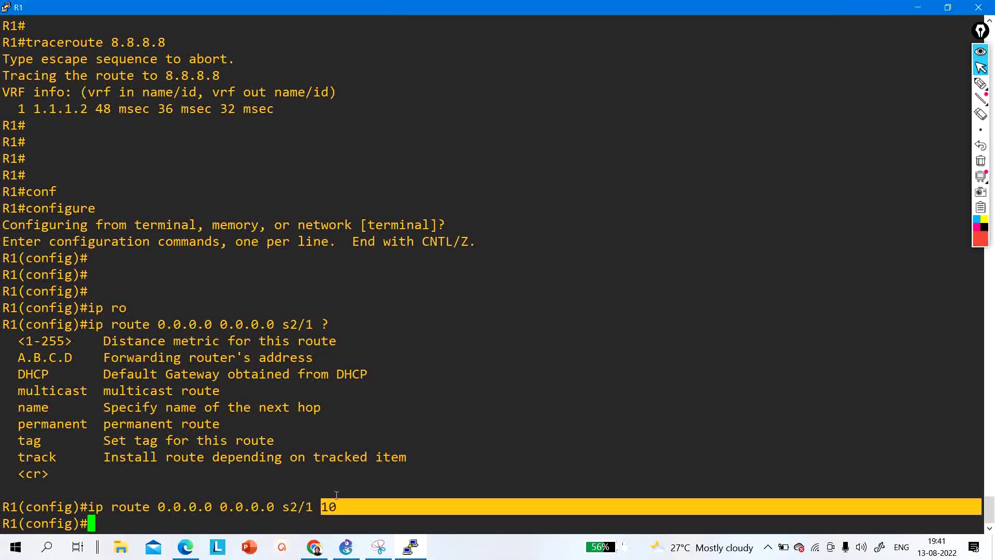
{"action": "key", "text": "ctrl+z"}
{"action": "key", "text": "Return"}
{"action": "key", "text": "Return"}
{"action": "key", "text": "Return"}
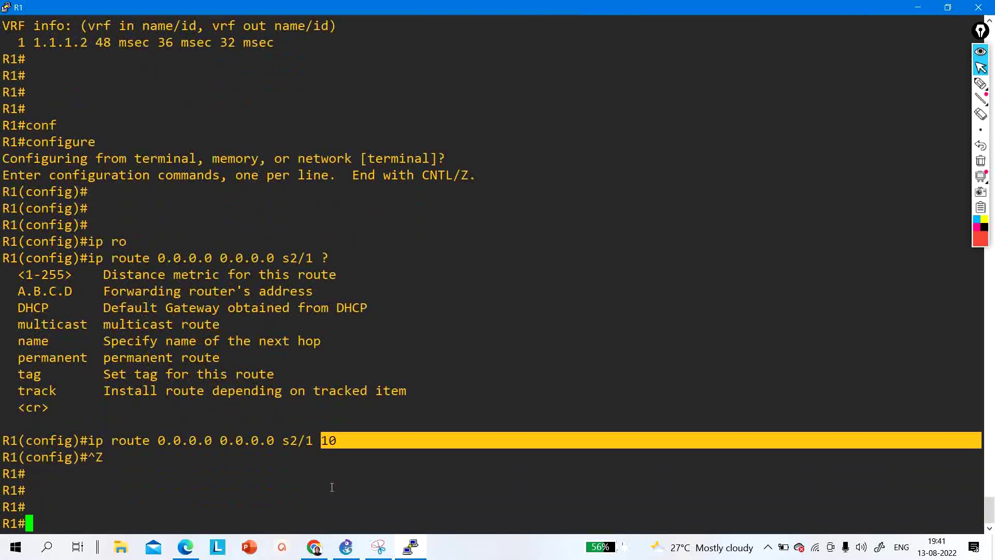
- Display R1's routing table with "show ip route" and highlight the static default route entry
{"action": "key", "text": "Return"}
{"action": "key", "text": "Return"}
{"action": "key", "text": "Return"}
{"action": "key", "text": "Return"}
{"action": "key", "text": "Return"}
{"action": "key", "text": "Return"}
{"action": "key", "text": "Return"}
{"action": "type", "text": "sh"}
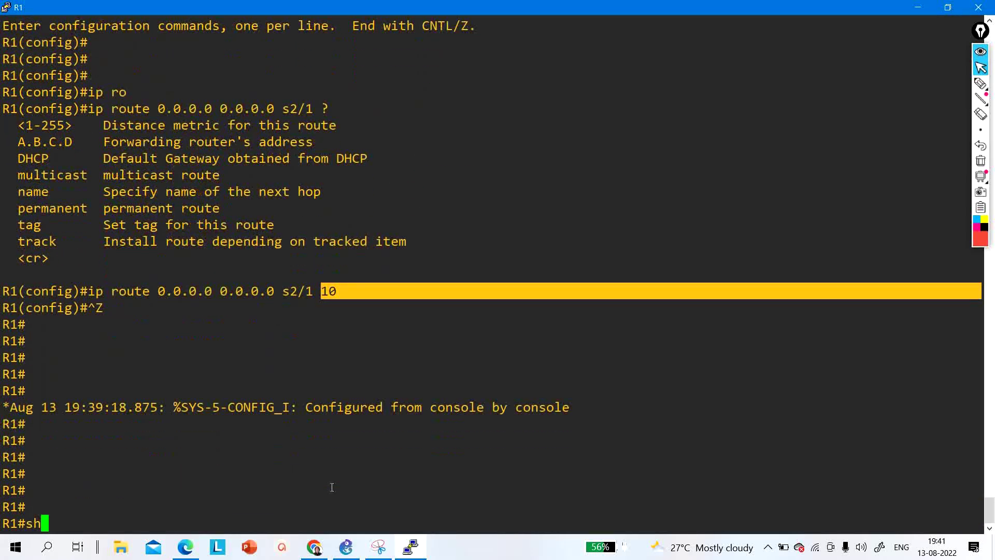
{"action": "key", "text": "Tab"}
{"action": "type", "text": "ip ro"}
{"action": "key", "text": "Tab"}
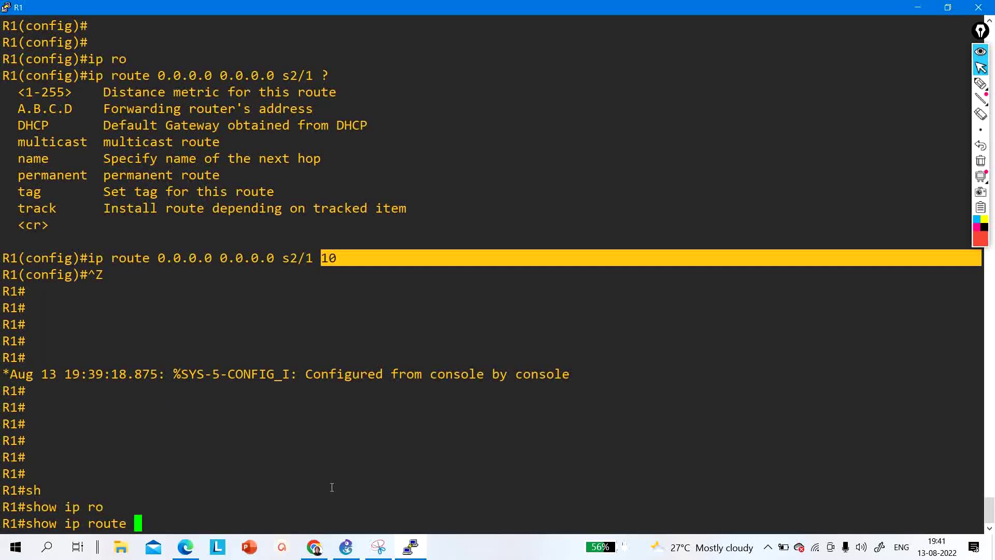
{"action": "key", "text": "Return"}
{"action": "key", "text": "Return"}
{"action": "key", "text": "Return"}
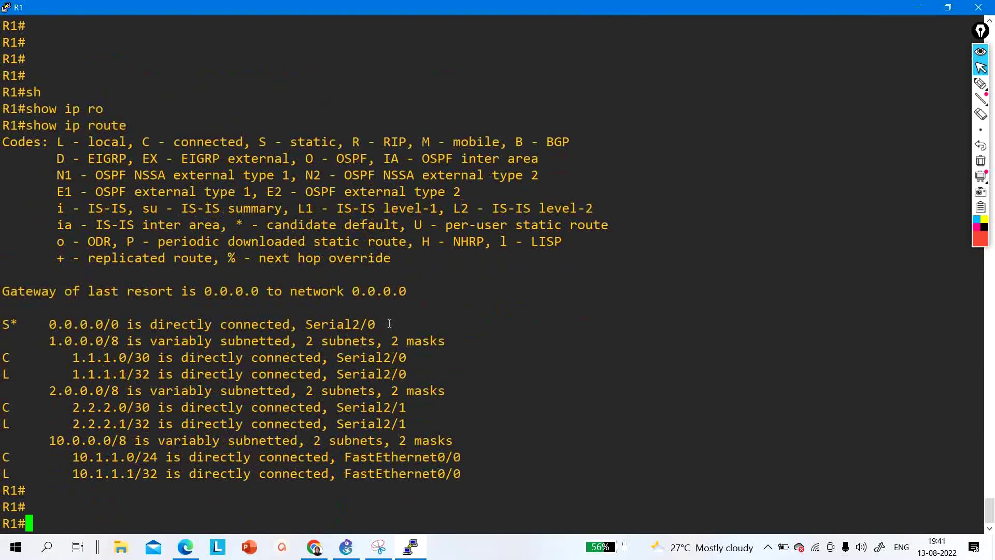
{"action": "left_click_drag", "start_coordinate": [388, 324], "coordinate": [2, 324]}
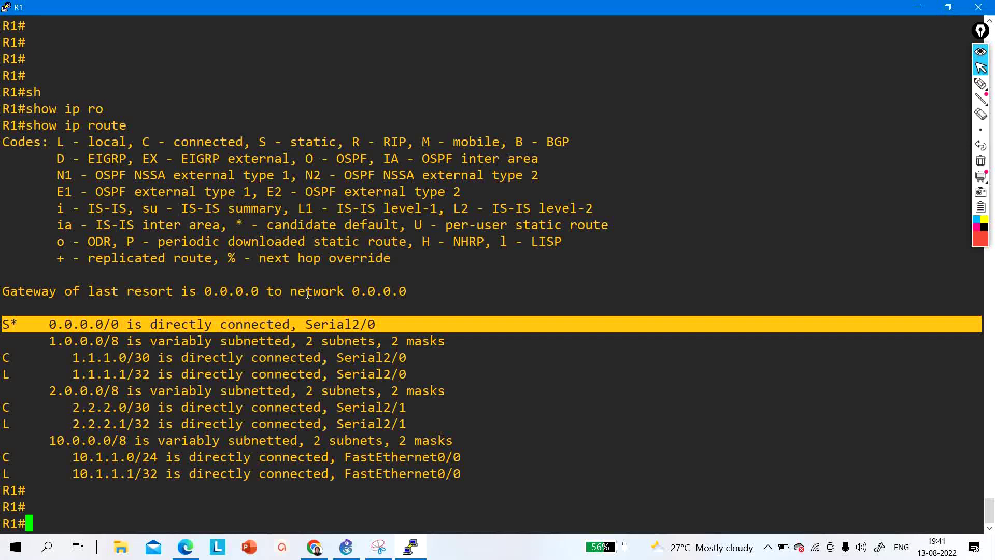
- Shut down interface s2/0 from R1's configuration mode to simulate a primary link failure, and return to the privileged prompt
{"action": "key", "text": "Return"}
{"action": "type", "text": "c"}
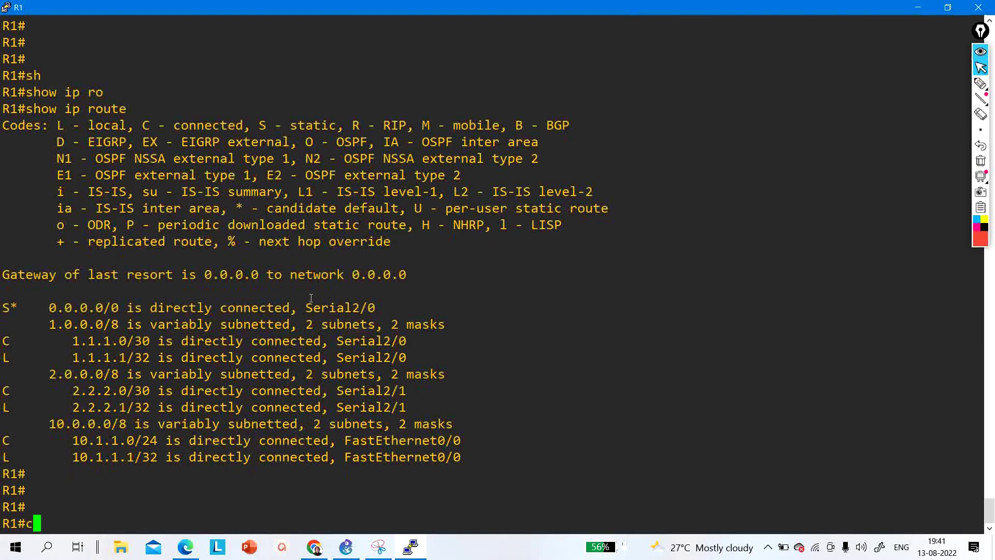
{"action": "type", "text": "onf"}
{"action": "key", "text": "Tab"}
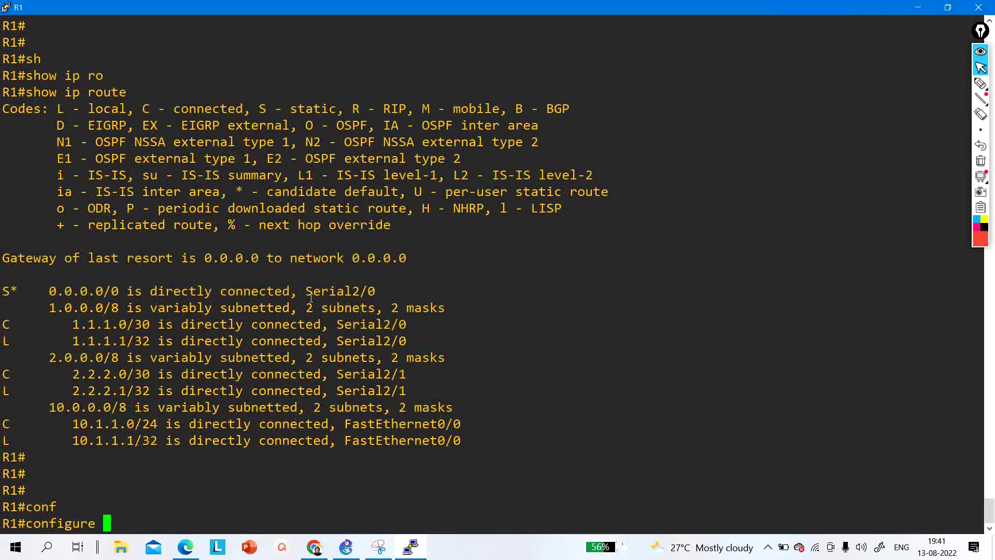
{"action": "key", "text": "Return"}
{"action": "key", "text": "Return"}
{"action": "key", "text": "Return"}
{"action": "type", "text": "int s2"}
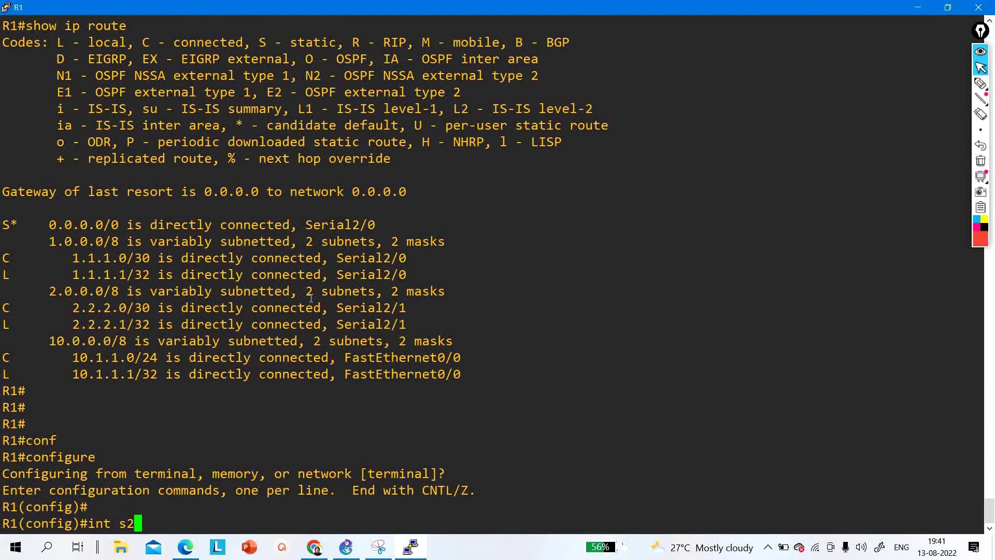
{"action": "type", "text": "/0"}
{"action": "key", "text": "Return"}
{"action": "type", "text": "sh"}
{"action": "key", "text": "Tab"}
{"action": "key", "text": "Return"}
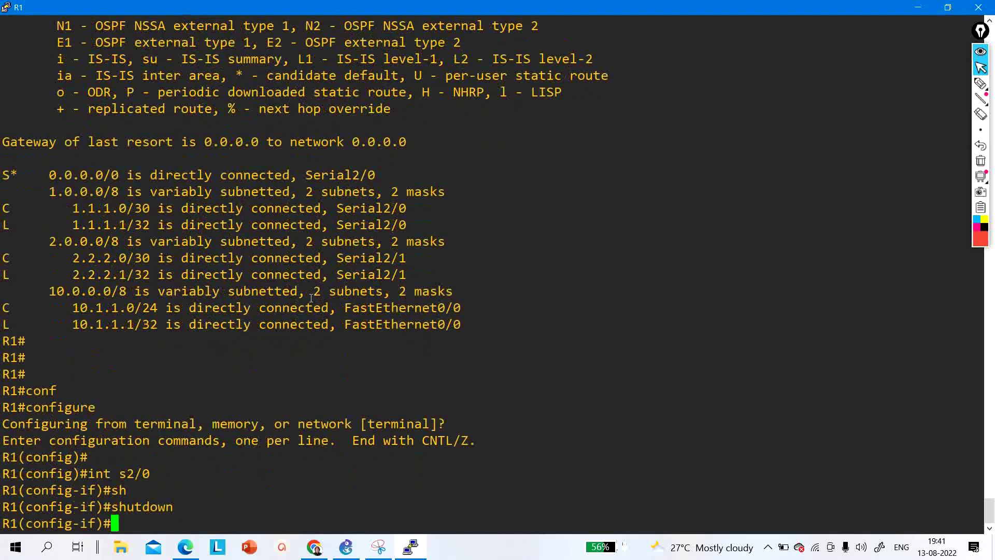
{"action": "key", "text": "Return"}
{"action": "key", "text": "Return"}
{"action": "key", "text": "Return"}
{"action": "key", "text": "ctrl+z"}
{"action": "key", "text": "Return"}
{"action": "key", "text": "Return"}
{"action": "key", "text": "Return"}
{"action": "key", "text": "Return"}
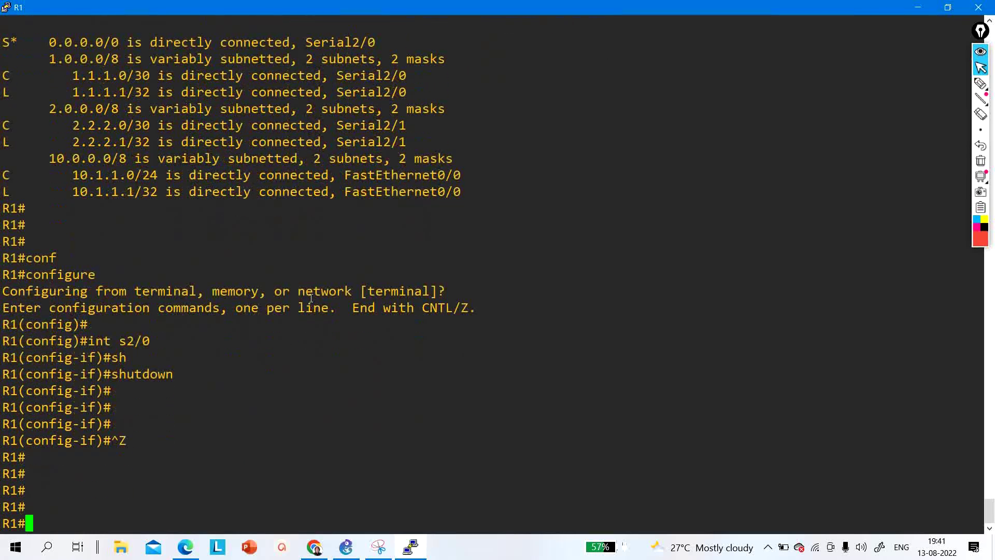
- Check R1's routing table with "show ip route" while s2/0 is shut down, highlighting the static default route entry
{"action": "key", "text": "Return"}
{"action": "key", "text": "Return"}
{"action": "key", "text": "Return"}
{"action": "key", "text": "Return"}
{"action": "key", "text": "Return"}
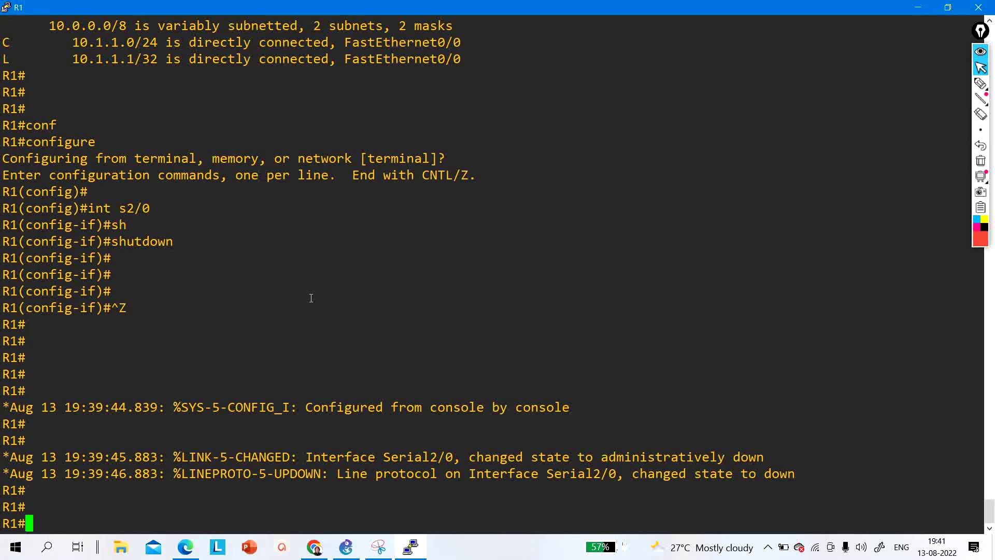
{"action": "type", "text": "sh"}
{"action": "key", "text": "Tab"}
{"action": "type", "text": "ip ro"}
{"action": "key", "text": "Tab"}
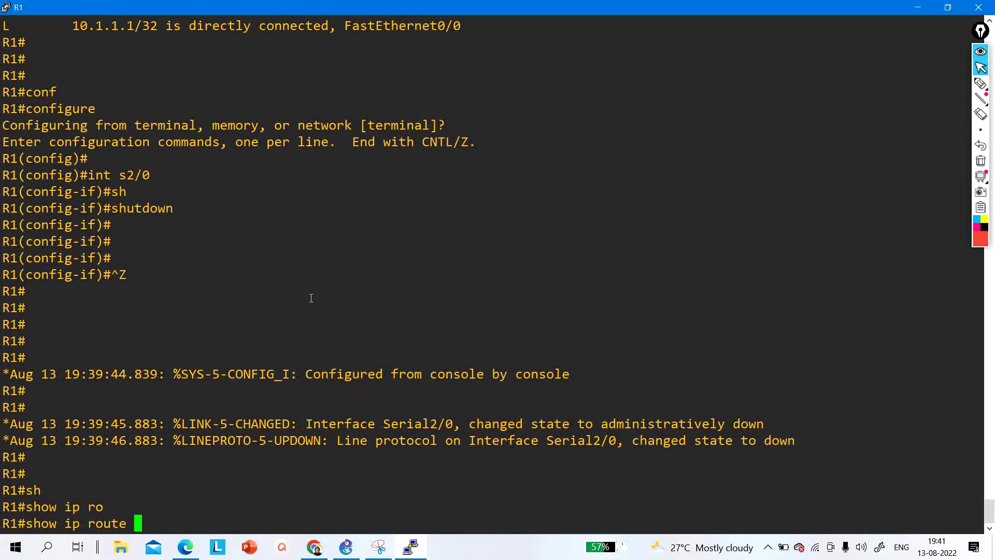
{"action": "key", "text": "Return"}
{"action": "key", "text": "Return"}
{"action": "key", "text": "Return"}
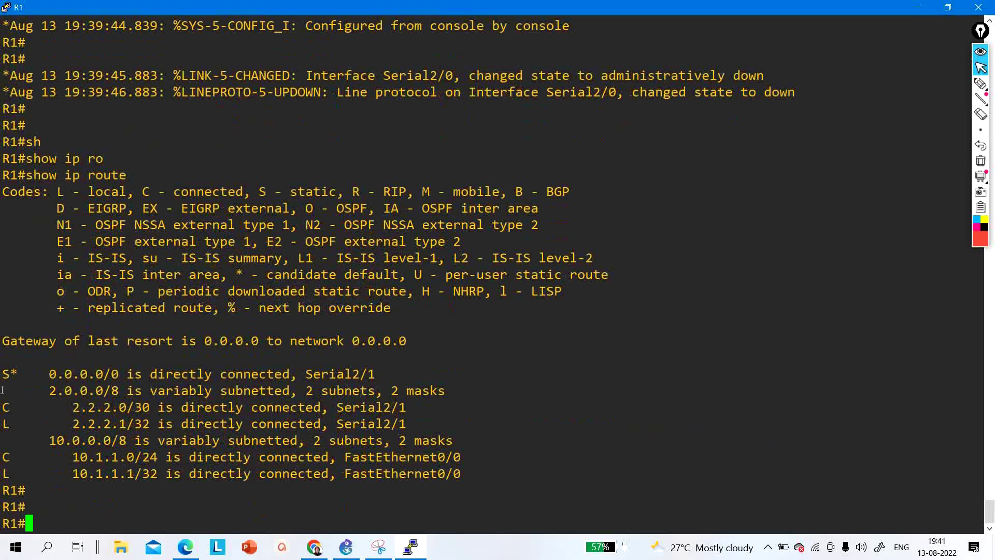
{"action": "left_click_drag", "start_coordinate": [3, 375], "coordinate": [389, 379]}
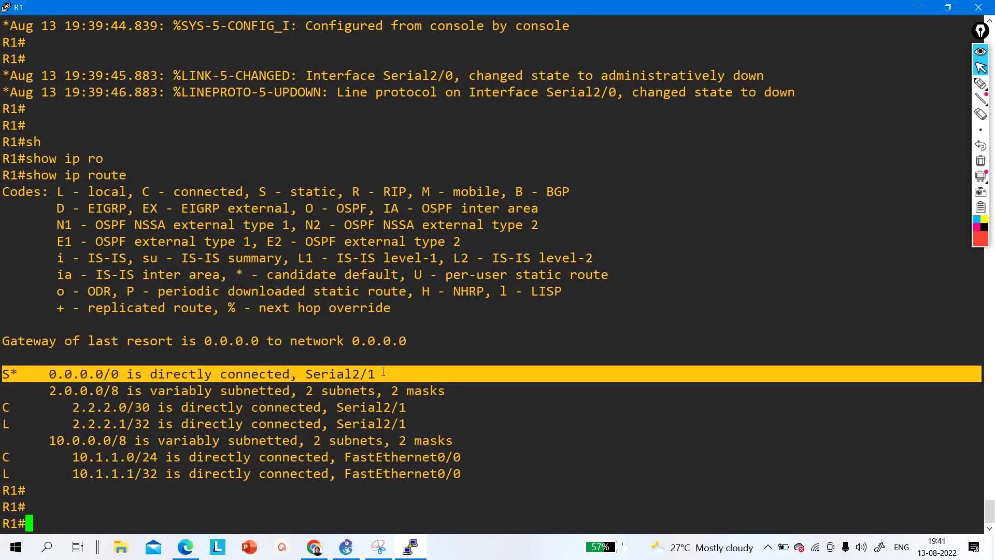
- Ping 8.8.8.8 from R1 to test connectivity with the primary link down
{"action": "key", "text": "Return"}
{"action": "key", "text": "Return"}
{"action": "type", "text": "ping "}
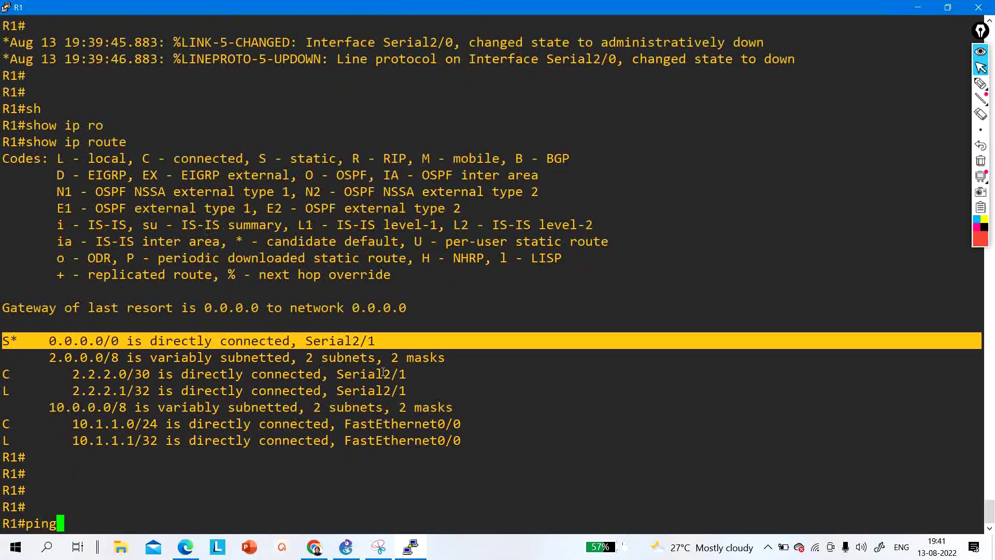
{"action": "type", "text": "8.8.8.8"}
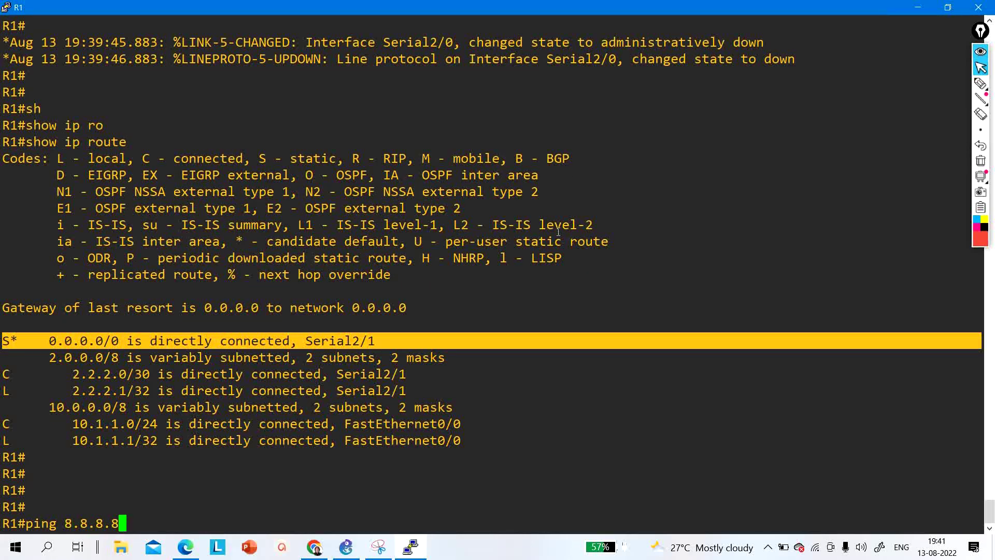
{"action": "key", "text": "Return"}
{"action": "key", "text": "Return"}
{"action": "key", "text": "Return"}
- Trace the route to 8.8.8.8 from R1 to check which path is used with s2/0 shut down
{"action": "type", "text": "tr"}
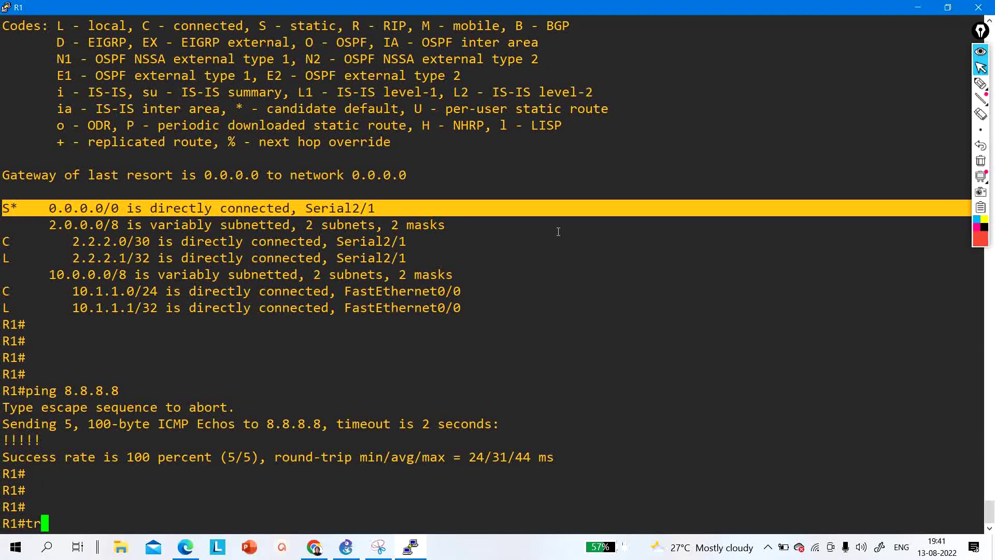
{"action": "key", "text": "Tab"}
{"action": "type", "text": "8.8.8.8"}
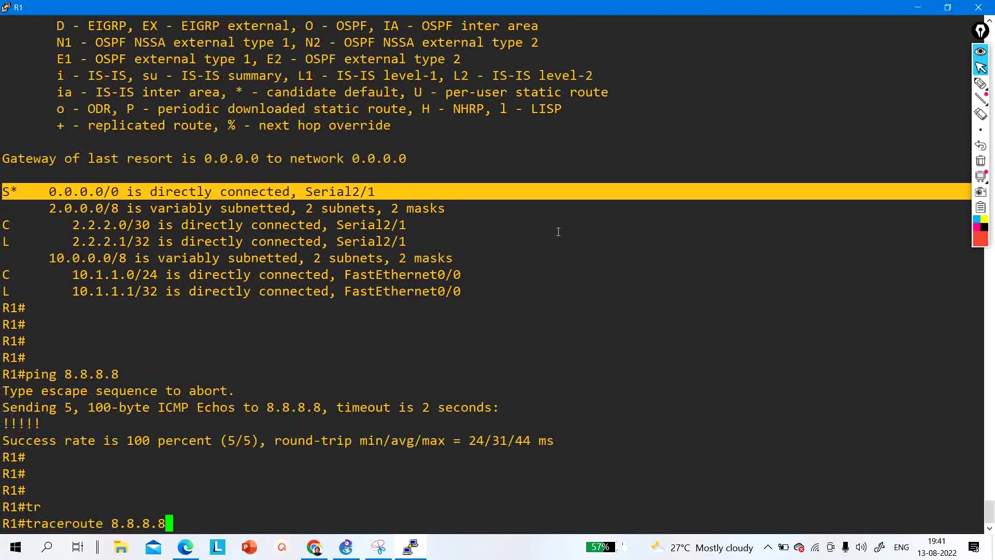
{"action": "key", "text": "Return"}
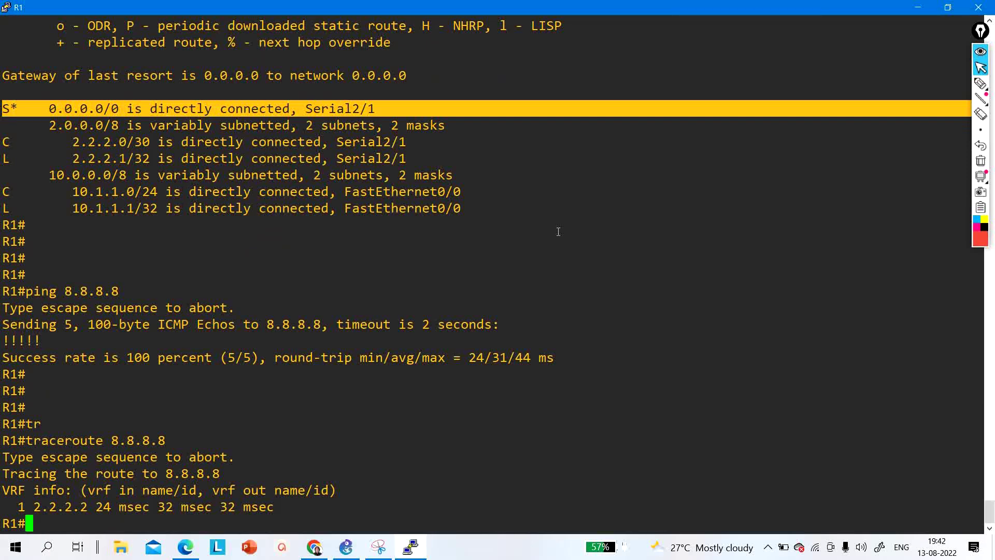
{"action": "key", "text": "Return"}
{"action": "key", "text": "Return"}
{"action": "key", "text": "Return"}
{"action": "key", "text": "Return"}
{"action": "key", "text": "Return"}
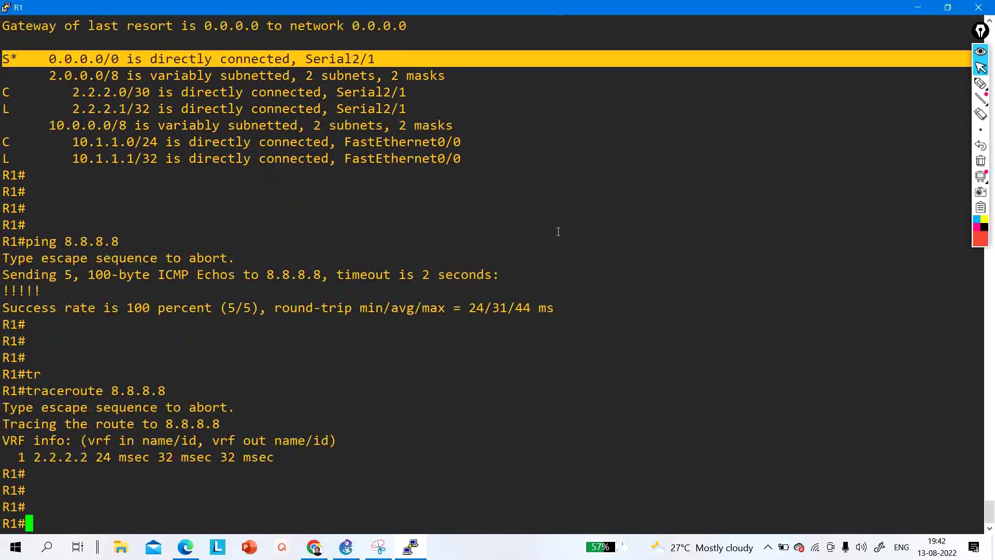
- Re-enable interface s2/0 with "no shutdown" in R1's configuration mode and return to the privileged prompt
{"action": "type", "text": "conf"}
{"action": "key", "text": "Tab"}
{"action": "key", "text": "Return"}
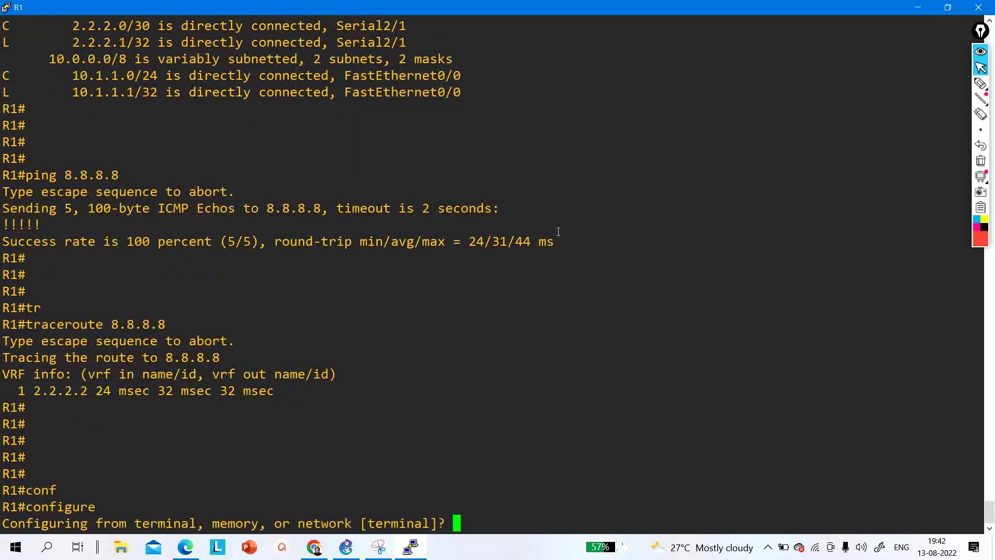
{"action": "key", "text": "Return"}
{"action": "key", "text": "Return"}
{"action": "key", "text": "Return"}
{"action": "type", "text": "int "}
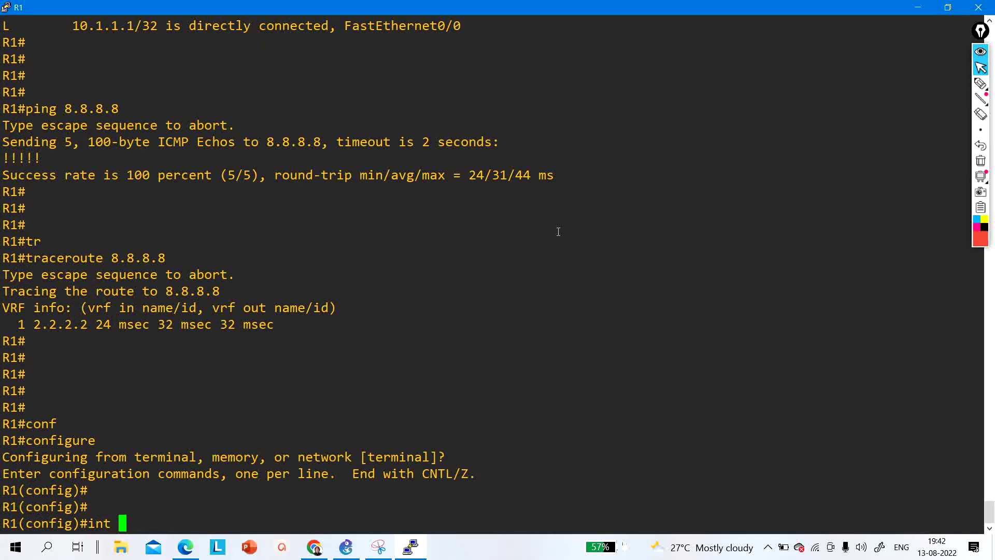
{"action": "type", "text": "s2/0"}
{"action": "key", "text": "Return"}
{"action": "type", "text": "no sh"}
{"action": "key", "text": "Tab"}
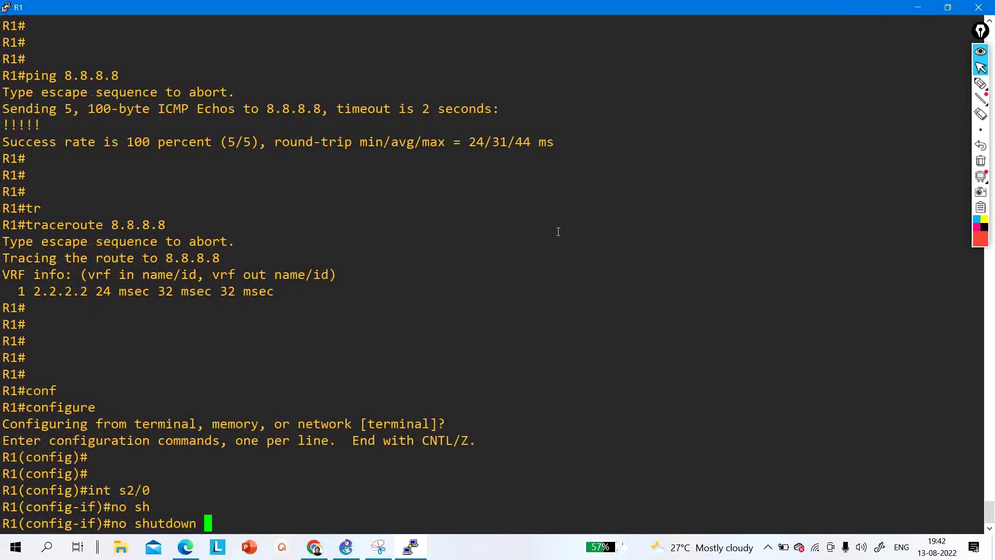
{"action": "key", "text": "Return"}
{"action": "key", "text": "ctrl+z"}
{"action": "key", "text": "Return"}
{"action": "key", "text": "Return"}
{"action": "key", "text": "Return"}
{"action": "key", "text": "Return"}
{"action": "key", "text": "Return"}
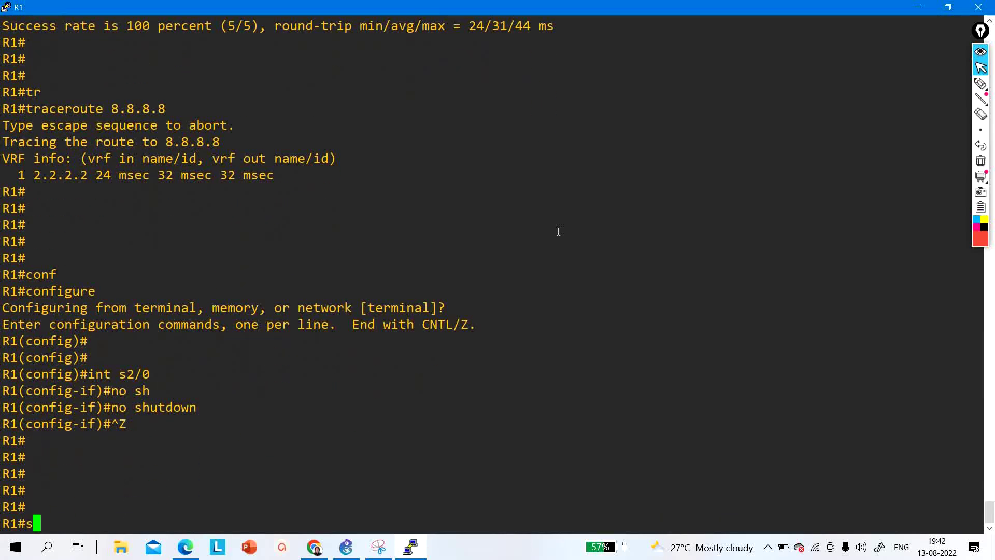
- Display R1's routing table again with "show ip route" after re-enabling s2/0, and highlight the default route entry
{"action": "type", "text": "sh"}
{"action": "key", "text": "Tab"}
{"action": "type", "text": "ip rto"}
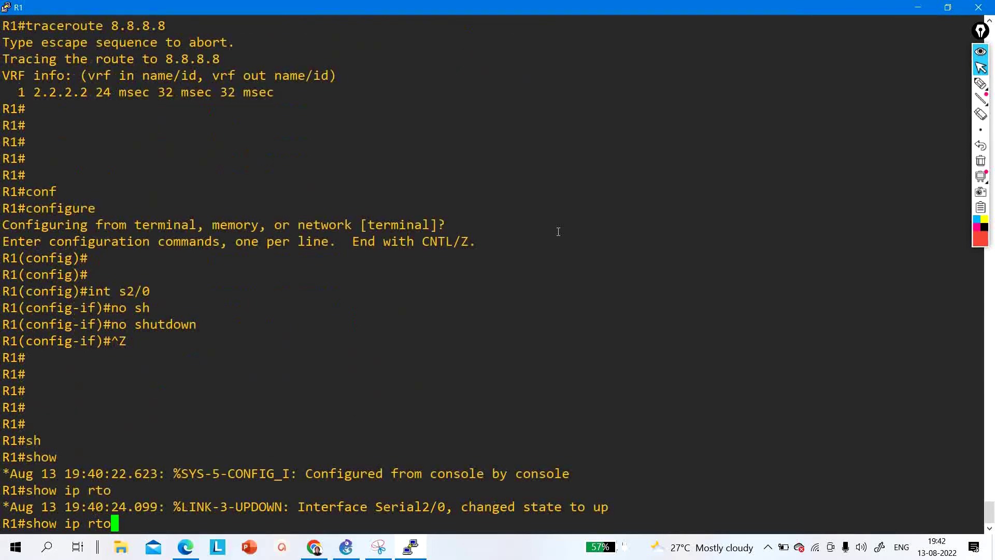
{"action": "key", "text": "BackSpace"}
{"action": "key", "text": "BackSpace"}
{"action": "key", "text": "Tab"}
{"action": "type", "text": "ou"}
{"action": "key", "text": "Tab"}
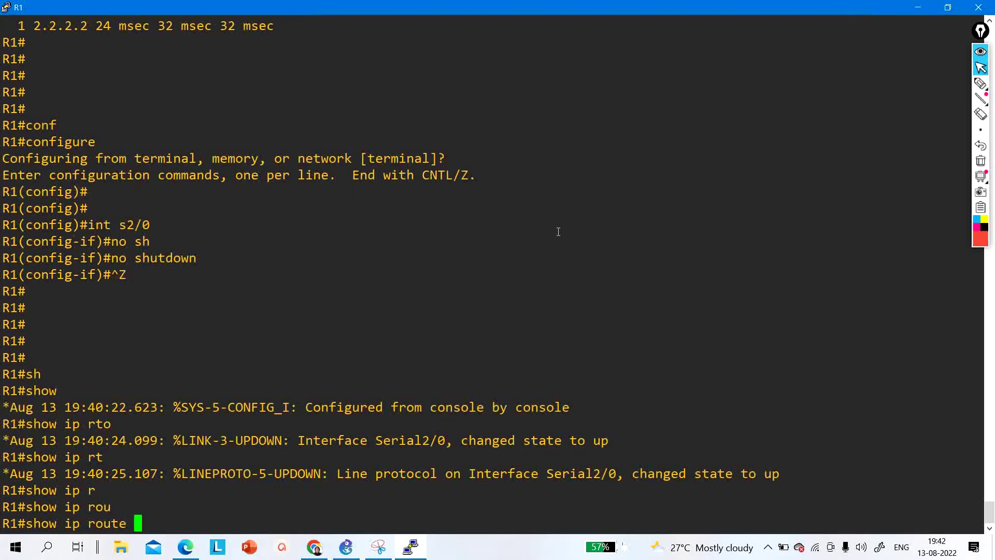
{"action": "key", "text": "Return"}
{"action": "key", "text": "Return"}
{"action": "key", "text": "Return"}
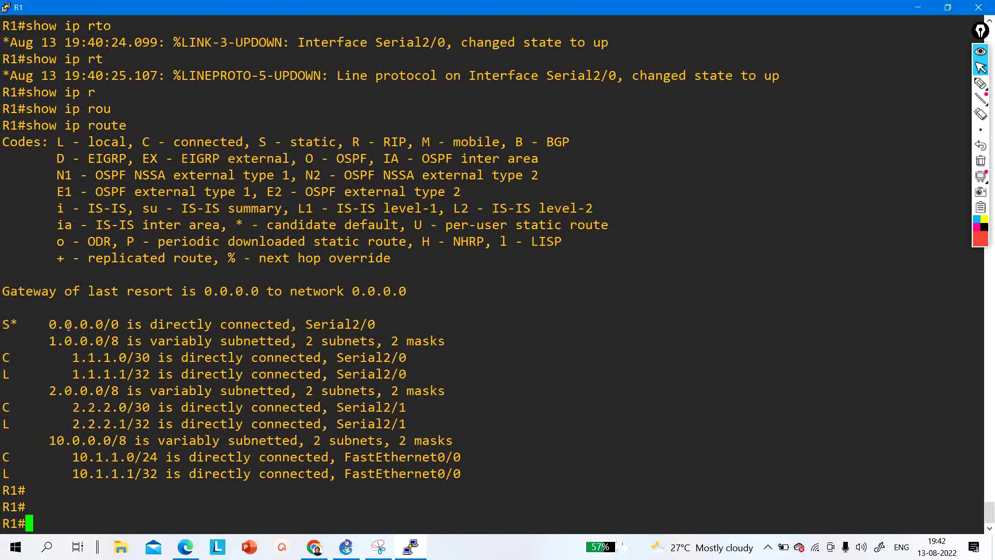
{"action": "left_click_drag", "start_coordinate": [68, 325], "coordinate": [372, 317]}
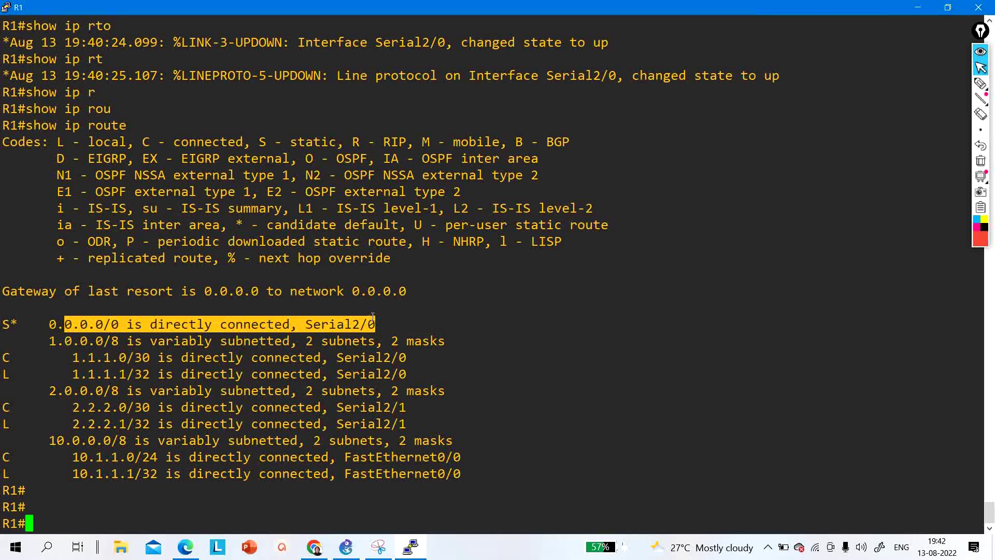
- Rerun "traceroute 8.8.8.8" on R1 to check the path with the primary link enabled
{"action": "key", "text": "Return"}
{"action": "key", "text": "Return"}
{"action": "key", "text": "Up"}
{"action": "key", "text": "Up"}
{"action": "key", "text": "Up"}
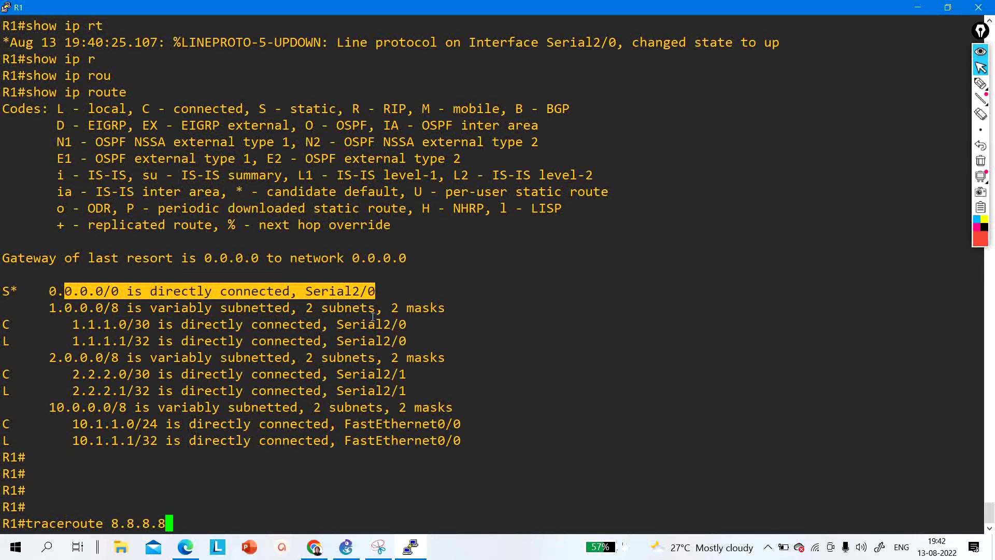
{"action": "key", "text": "Return"}
{"action": "key", "text": "Return"}
{"action": "key", "text": "Return"}
{"action": "key", "text": "Return"}
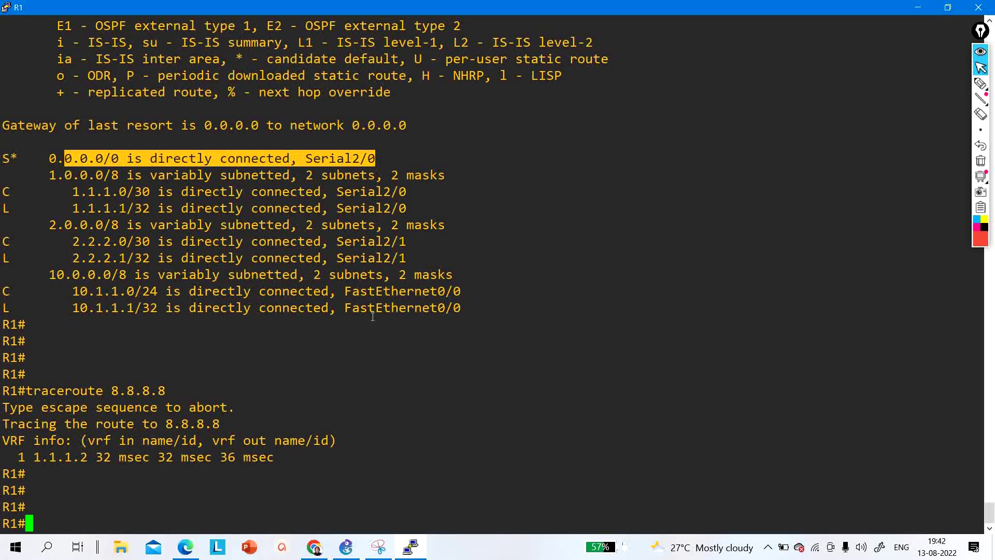
- Ping 8.8.8.8 from R1 to test reachability over the primary link
{"action": "key", "text": "Up"}
{"action": "key", "text": "Up"}
{"action": "key", "text": "Up"}
{"action": "key", "text": "Up"}
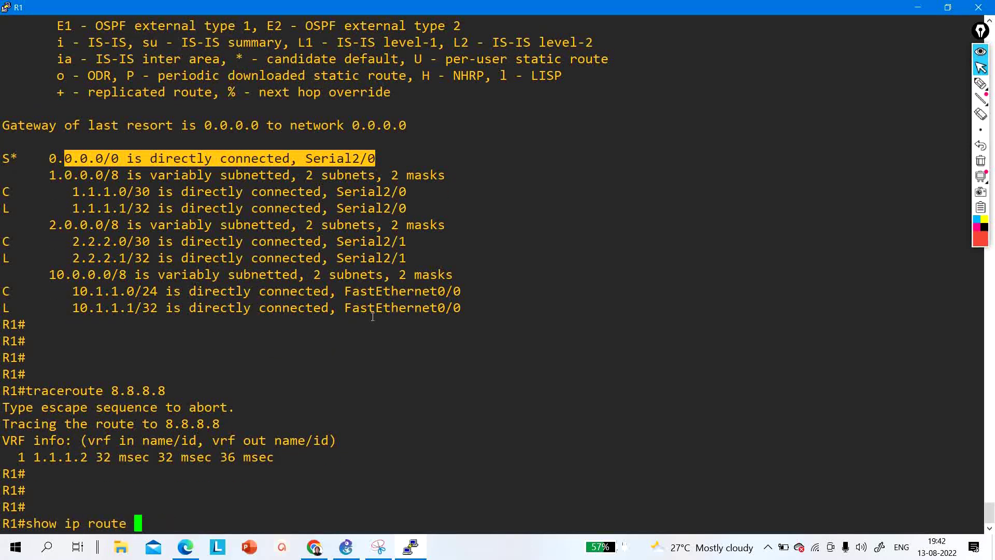
{"action": "key", "text": "Up"}
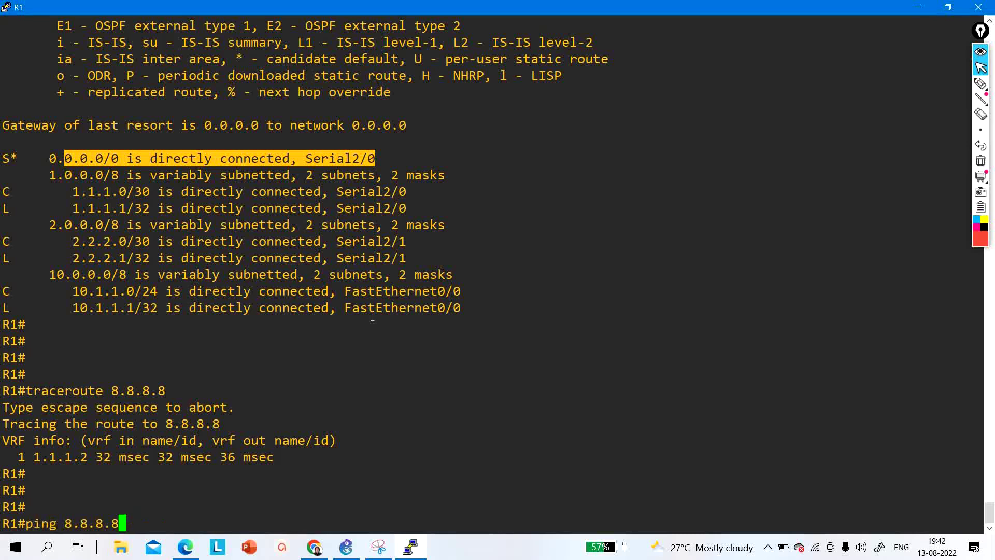
{"action": "key", "text": "Return"}
{"action": "key", "text": "Return"}
{"action": "key", "text": "Return"}
{"action": "key", "text": "Return"}
{"action": "key", "text": "Return"}
{"action": "key", "text": "Return"}
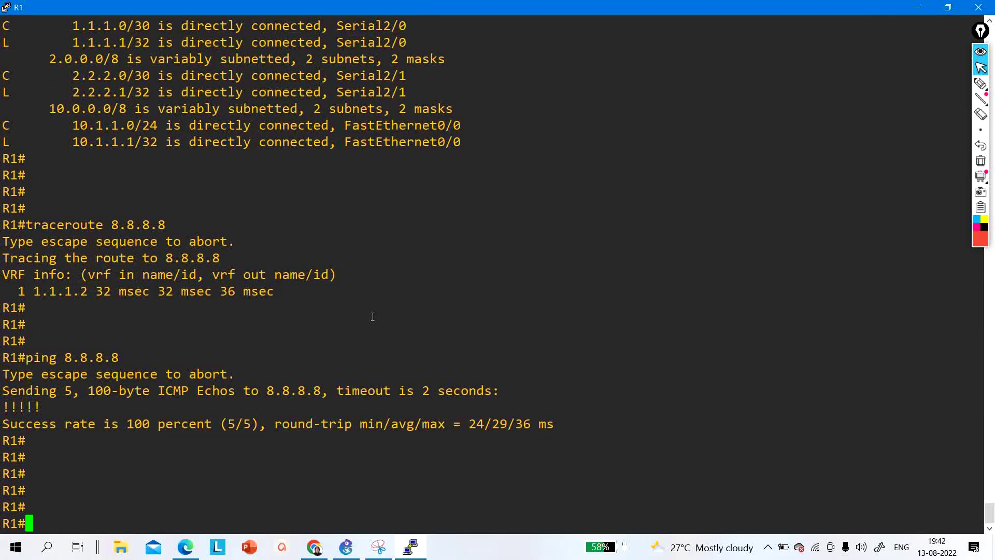
- Shut down interface s2/0 in R1's configuration mode and return to the privileged prompt
{"action": "type", "text": "conf"}
{"action": "key", "text": "Tab"}
{"action": "key", "text": "Return"}
{"action": "key", "text": "Return"}
{"action": "key", "text": "Return"}
{"action": "key", "text": "Return"}
{"action": "type", "text": "in"}
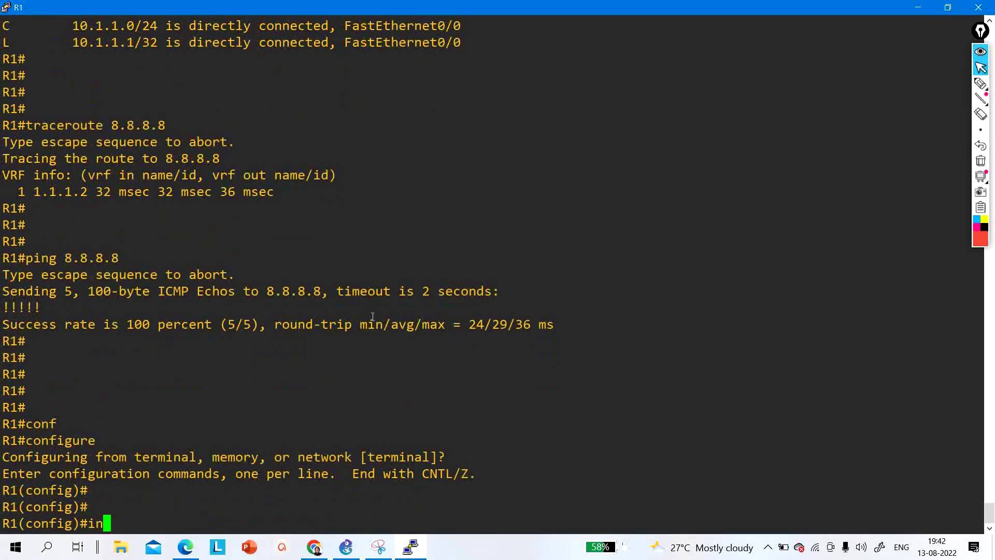
{"action": "type", "text": "t s2/0"}
{"action": "key", "text": "Return"}
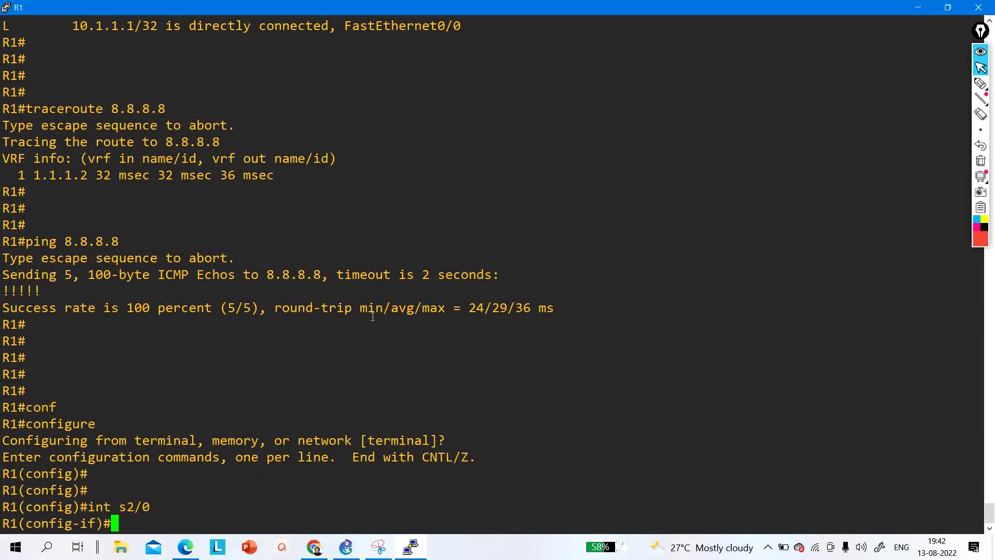
{"action": "type", "text": "sh"}
{"action": "key", "text": "Tab"}
{"action": "key", "text": "Return"}
{"action": "key", "text": "ctrl+z"}
{"action": "key", "text": "Return"}
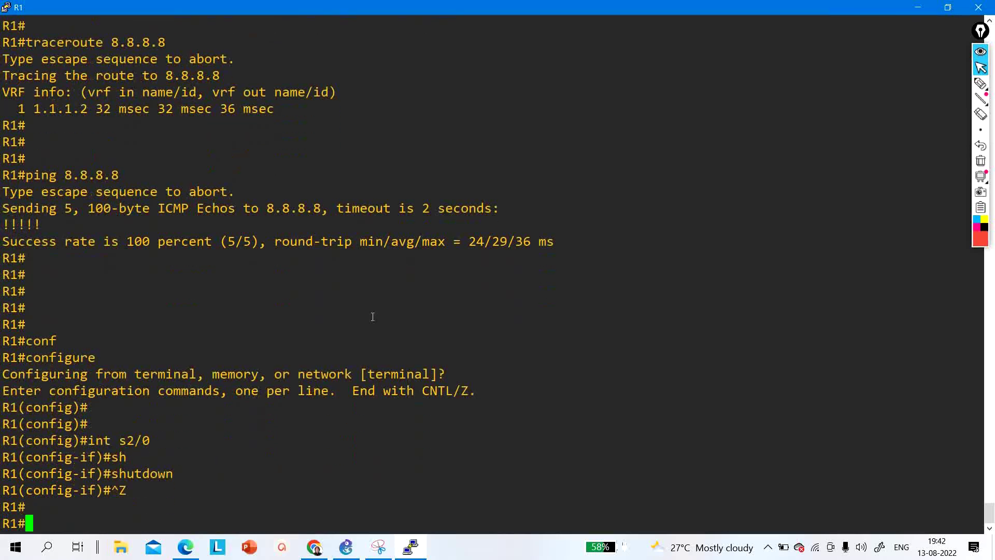
- Display R1's routing table with "show ip route" to check the default route while s2/0 is shut down
{"action": "type", "text": "sh"}
{"action": "key", "text": "Tab"}
{"action": "type", "text": "ip ro"}
{"action": "key", "text": "Tab"}
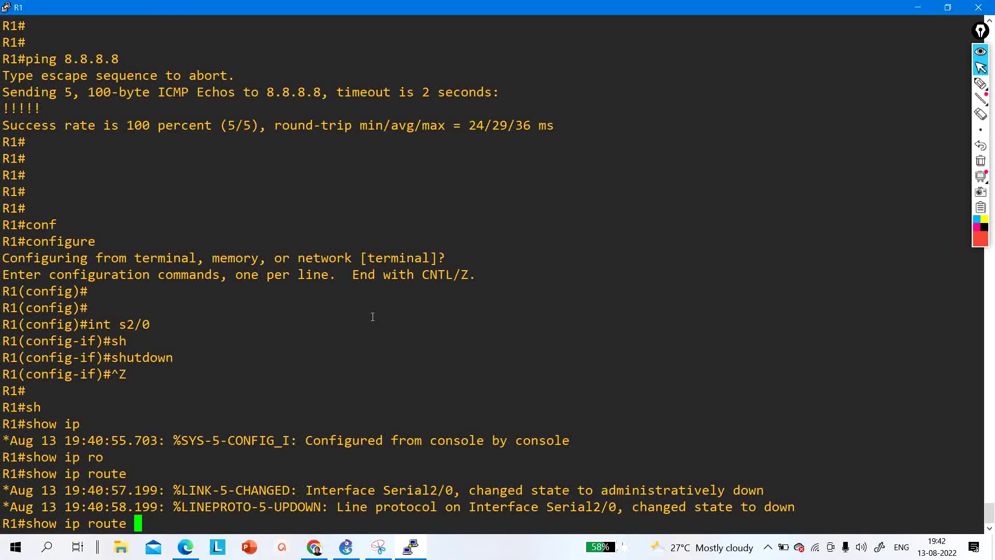
{"action": "key", "text": "Return"}
{"action": "key", "text": "Return"}
{"action": "key", "text": "Return"}
{"action": "left_click_drag", "start_coordinate": [394, 371], "coordinate": [294, 376]}
{"action": "left_click", "coordinate": [391, 360]}
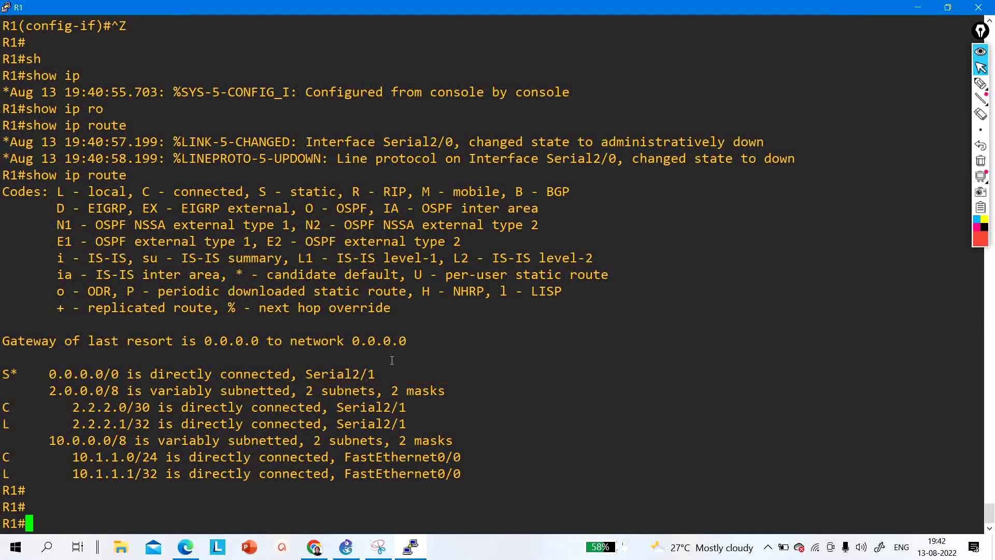
- Bring interface s2/0 back up with "no sh" in R1's configuration mode and return to the privileged prompt
{"action": "key", "text": "Return"}
{"action": "key", "text": "Return"}
{"action": "key", "text": "Return"}
{"action": "key", "text": "Return"}
{"action": "key", "text": "Return"}
{"action": "type", "text": "conf"}
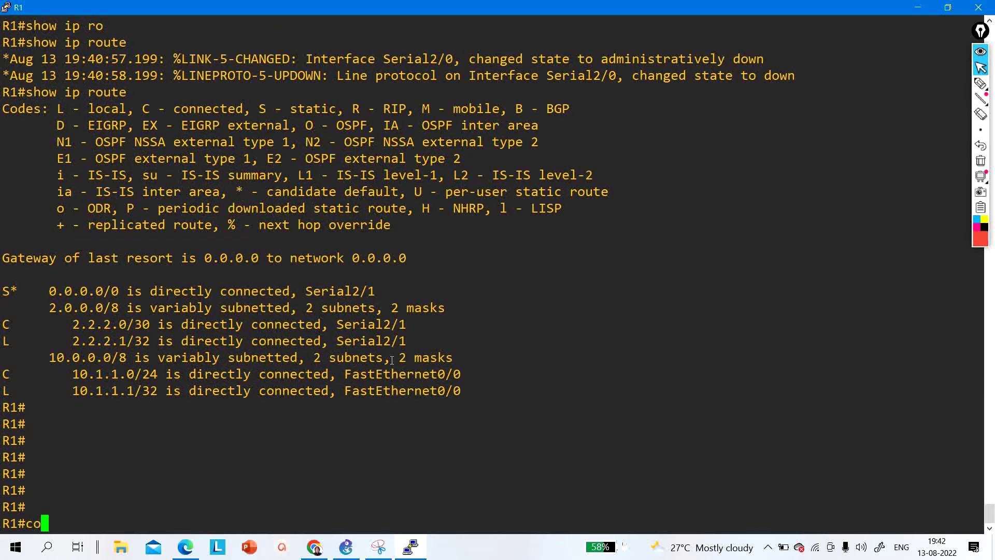
{"action": "key", "text": "Tab"}
{"action": "key", "text": "Return"}
{"action": "key", "text": "Return"}
{"action": "key", "text": "Return"}
{"action": "key", "text": "Return"}
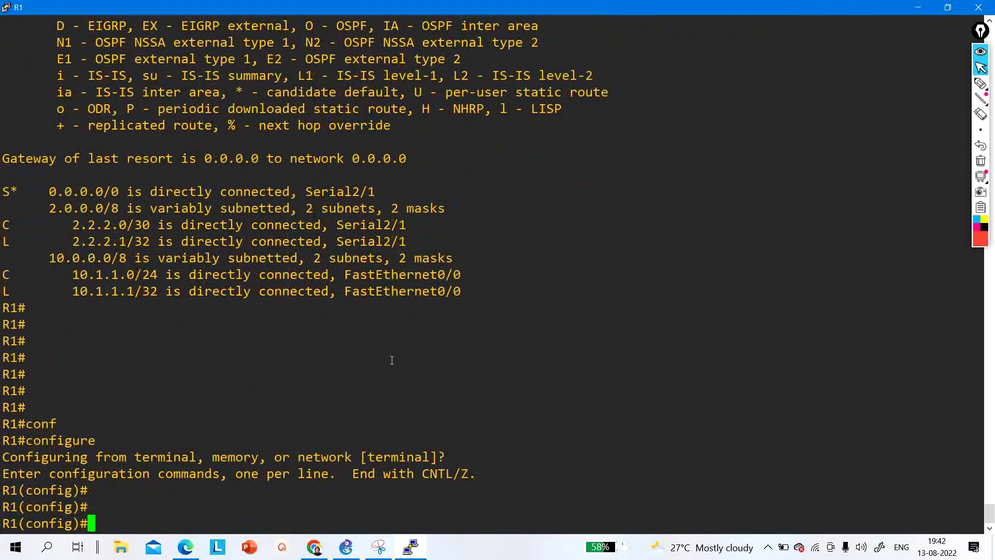
{"action": "type", "text": "int s2/0"}
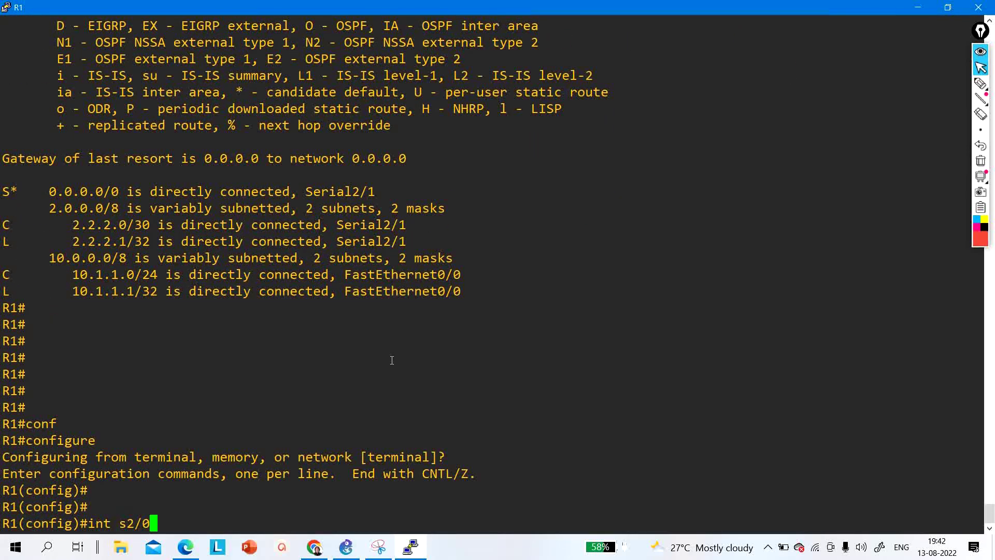
{"action": "key", "text": "Return"}
{"action": "type", "text": "no sh"}
{"action": "key", "text": "Return"}
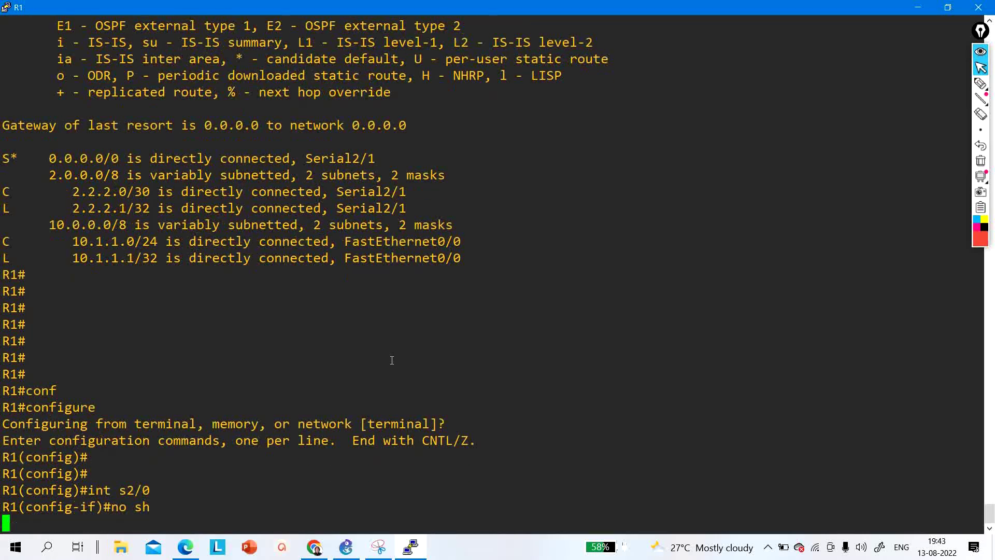
{"action": "key", "text": "Return"}
{"action": "key", "text": "ctrl+z"}
{"action": "key", "text": "Return"}
{"action": "key", "text": "Return"}
- Run "show ip route" on R1 until s2/0 has recovered, and highlight the default route line
{"action": "key", "text": "Up"}
{"action": "key", "text": "Up"}
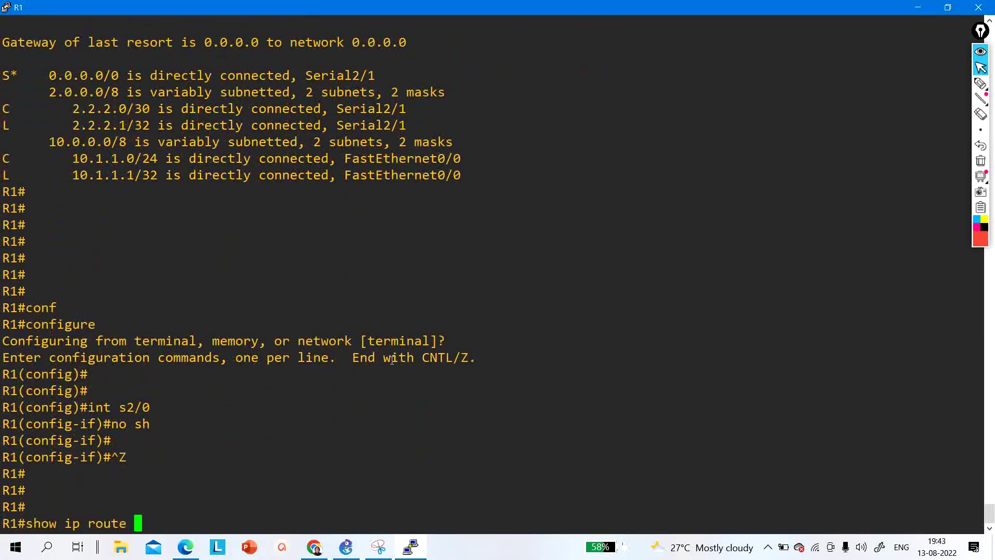
{"action": "key", "text": "Return"}
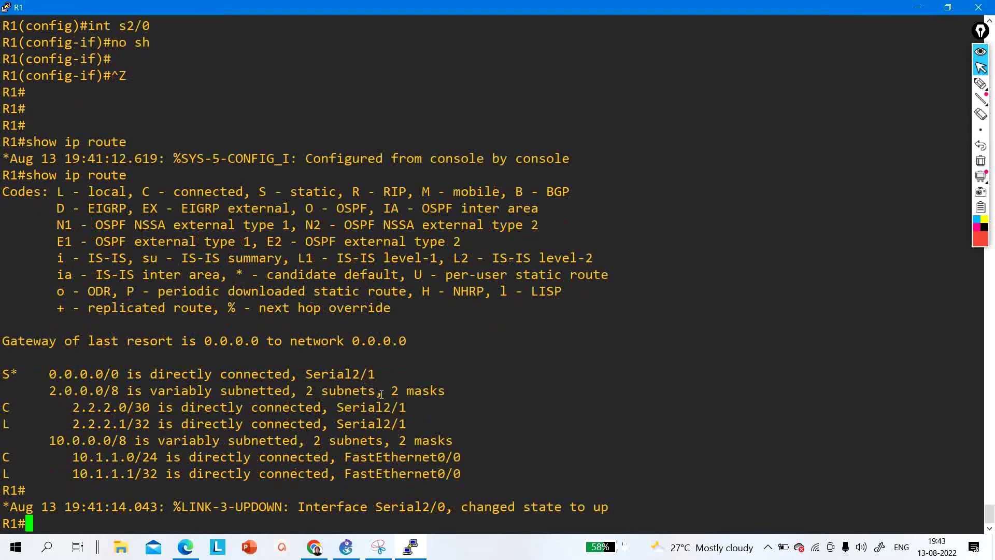
{"action": "key", "text": "Return"}
{"action": "key", "text": "Return"}
{"action": "key", "text": "Up"}
{"action": "key", "text": "Return"}
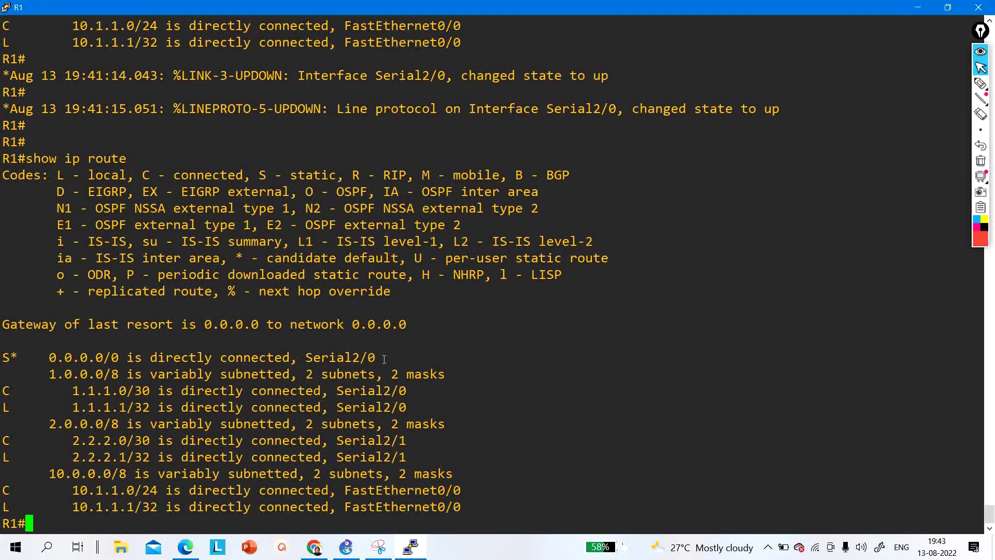
{"action": "left_click_drag", "start_coordinate": [383, 358], "coordinate": [2, 358]}
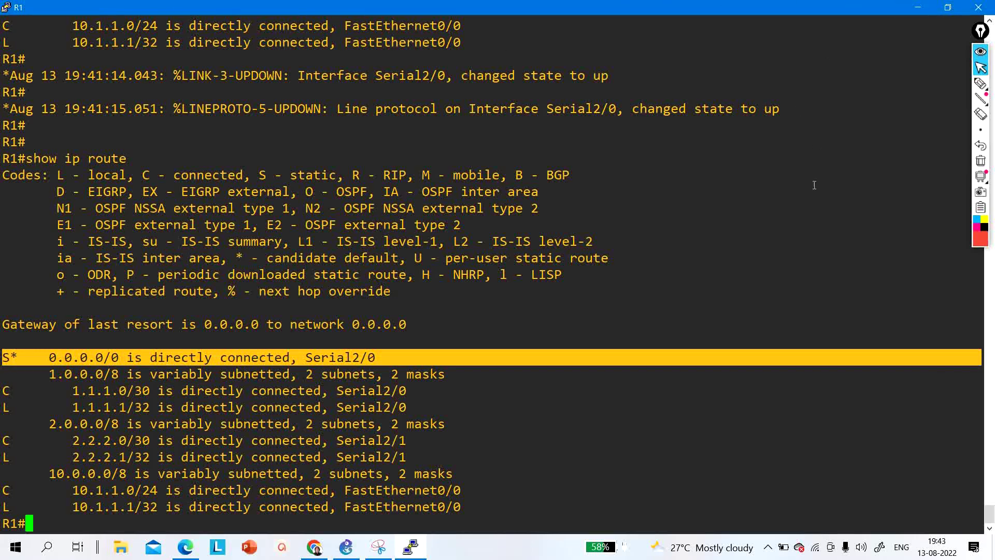
{"action": "left_click", "coordinate": [747, 234]}
{"action": "key", "text": "Return"}
{"action": "key", "text": "Return"}
{"action": "key", "text": "Return"}
{"action": "key", "text": "Return"}
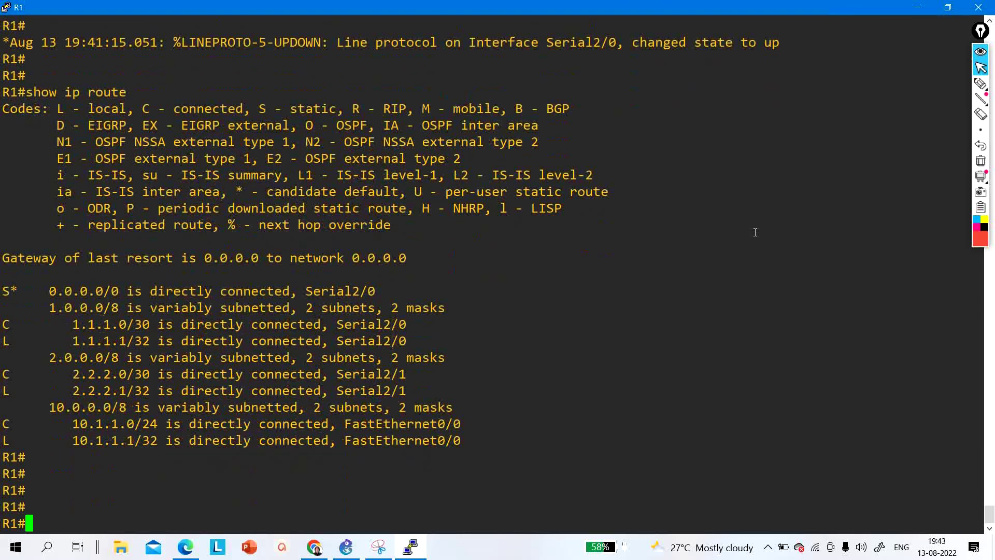
{"action": "type", "text": "conf"}
{"action": "key", "text": "Tab"}
{"action": "key", "text": "Return"}
{"action": "key", "text": "Return"}
{"action": "key", "text": "Return"}
{"action": "key", "text": "Return"}
{"action": "key", "text": "Return"}
{"action": "key", "text": "Return"}
{"action": "key", "text": "Return"}
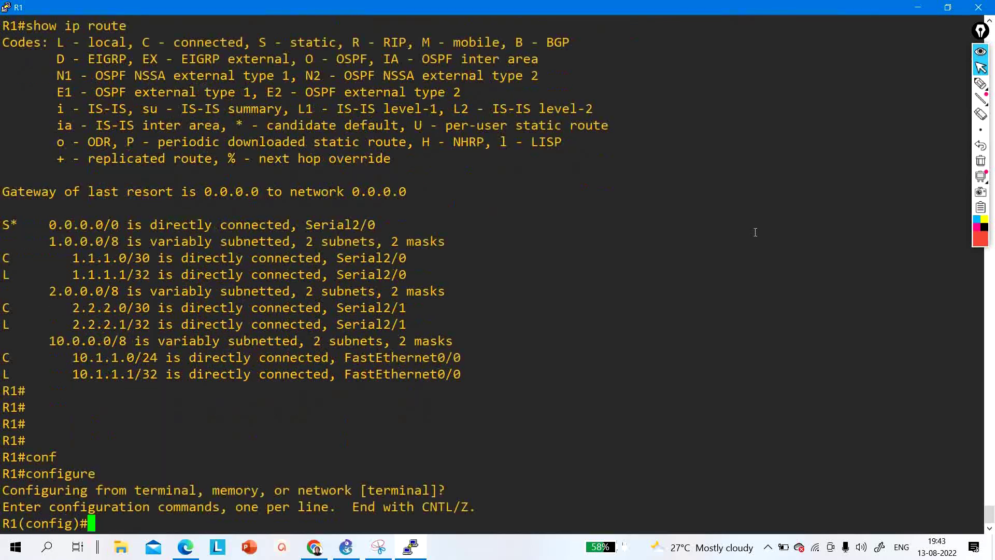
{"action": "type", "text": "exi"}
{"action": "key", "text": "Return"}
{"action": "key", "text": "Return"}
{"action": "key", "text": "Return"}
{"action": "key", "text": "Return"}
{"action": "key", "text": "Return"}
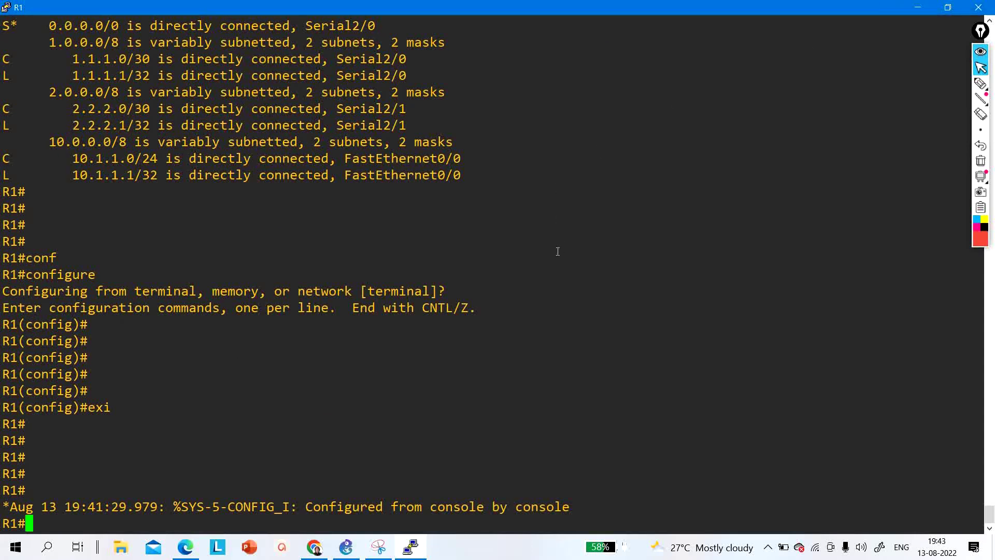
- Ping 8.8.8.8 from R1 using the LAN address 10.1.1.1 as the source
{"action": "key", "text": "Return"}
{"action": "key", "text": "Return"}
{"action": "type", "text": "ping "}
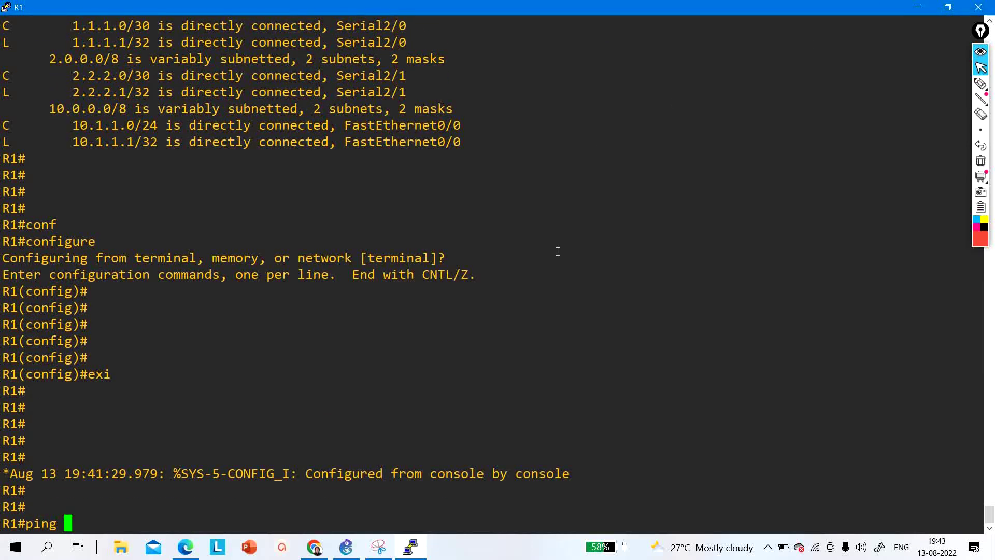
{"action": "type", "text": "8.8.8.8 so"}
{"action": "key", "text": "Tab"}
{"action": "type", "text": "10.1"}
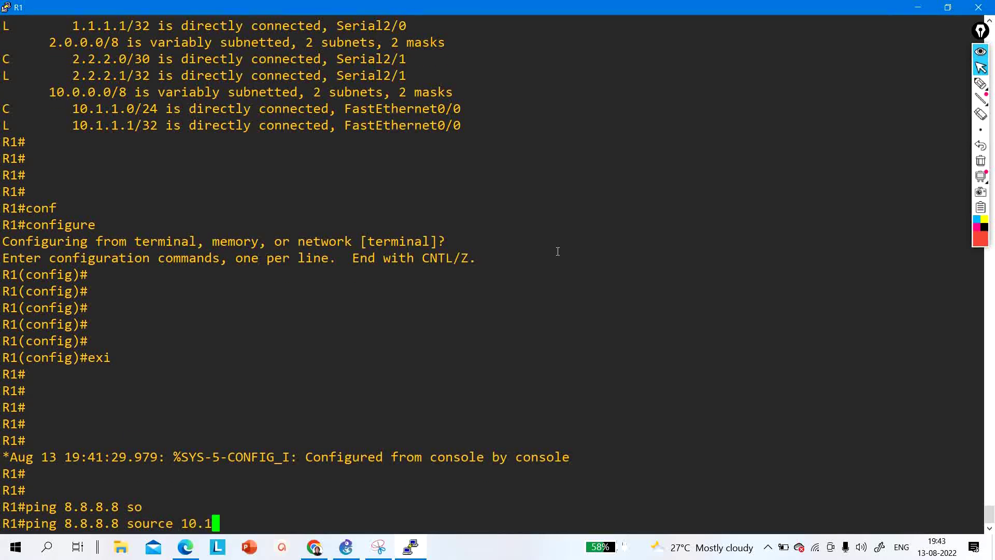
{"action": "type", "text": ".1.1"}
{"action": "key", "text": "Return"}
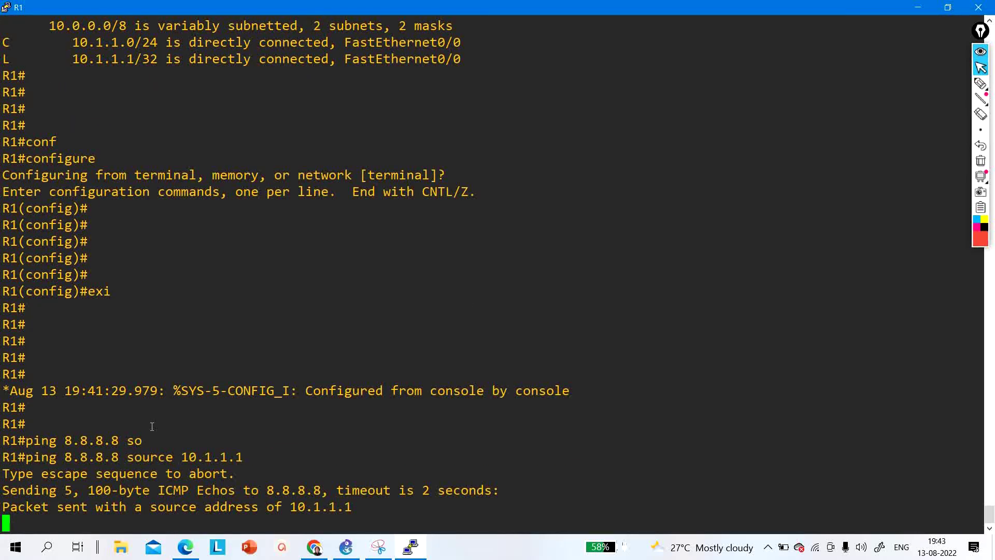
- Switch to the GNS3 topology and review the 10.1.1.0/24 LAN side, marking the switch area and then PC1 and PC2
{"action": "left_click", "coordinate": [917, 7]}
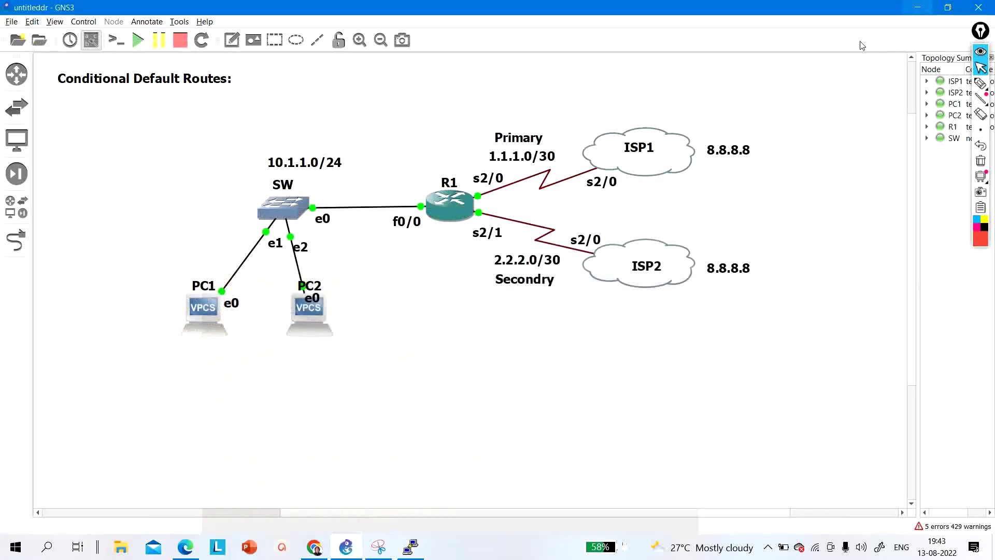
{"action": "left_click_drag", "start_coordinate": [232, 139], "coordinate": [435, 229]}
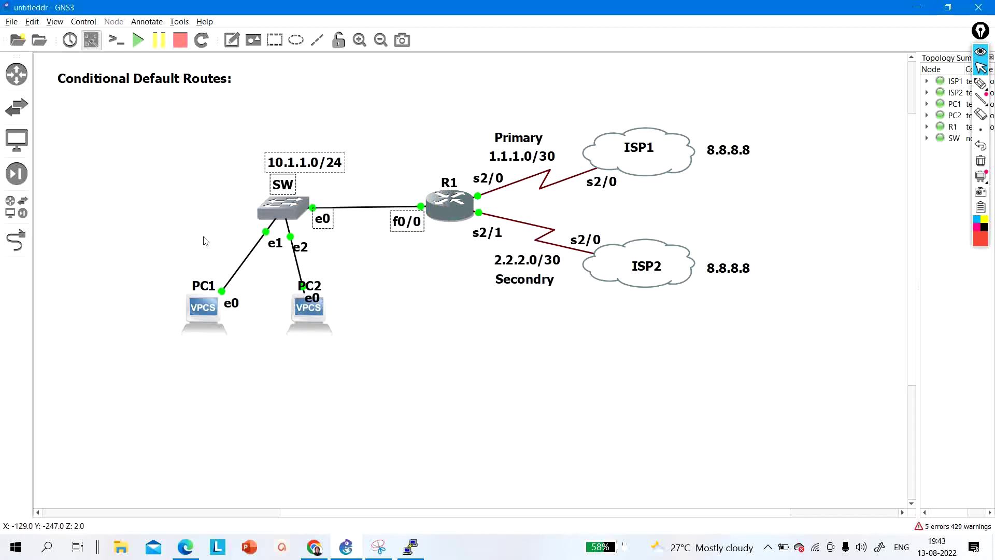
{"action": "left_click_drag", "start_coordinate": [120, 281], "coordinate": [394, 366]}
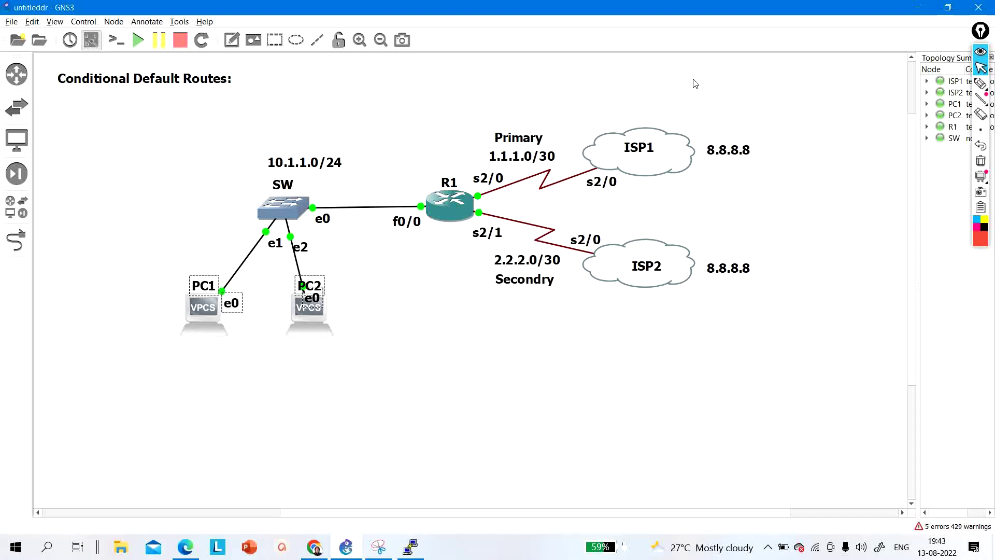
{"action": "left_click", "coordinate": [689, 93]}
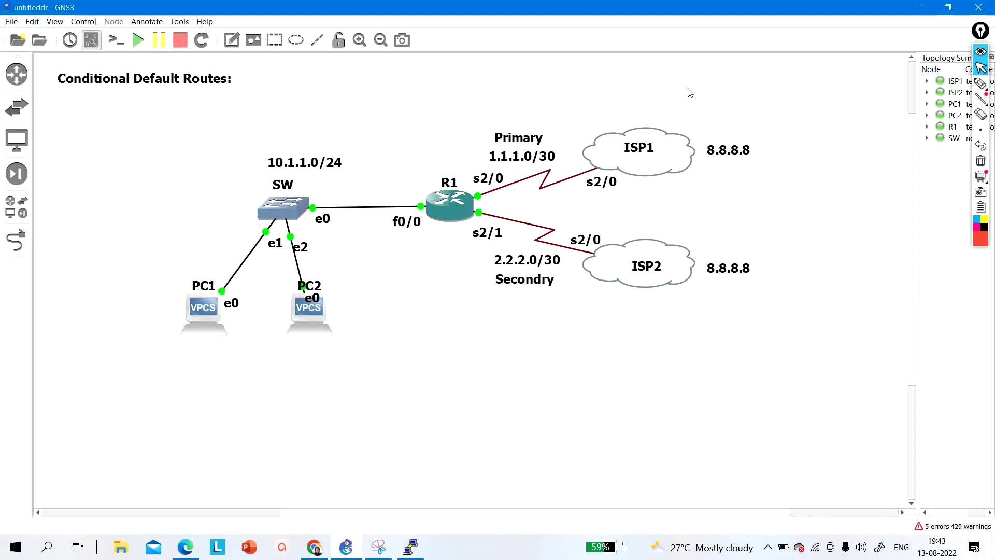